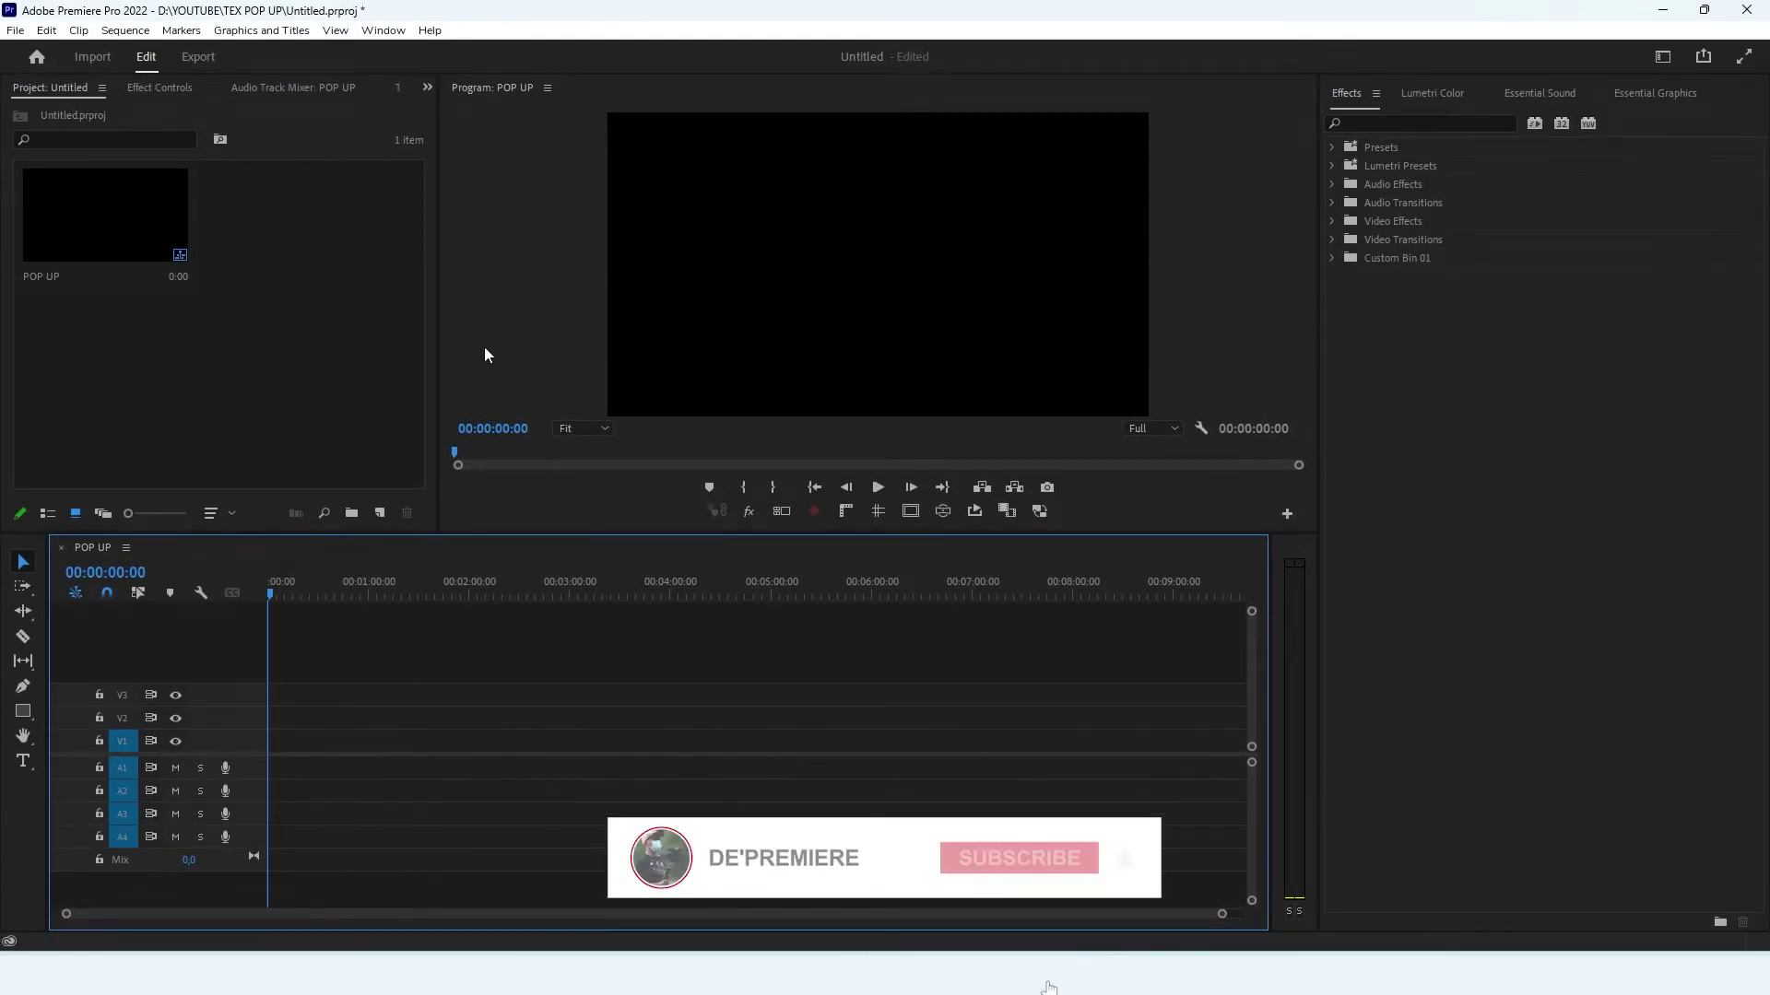
Add a SUBSCRIBE text title near the centre of the black frame with the Type tool.
{"action": "left_click", "coordinate": [786, 284]}
{"action": "left_click", "coordinate": [348, 304]}
{"action": "left_click", "coordinate": [23, 761]}
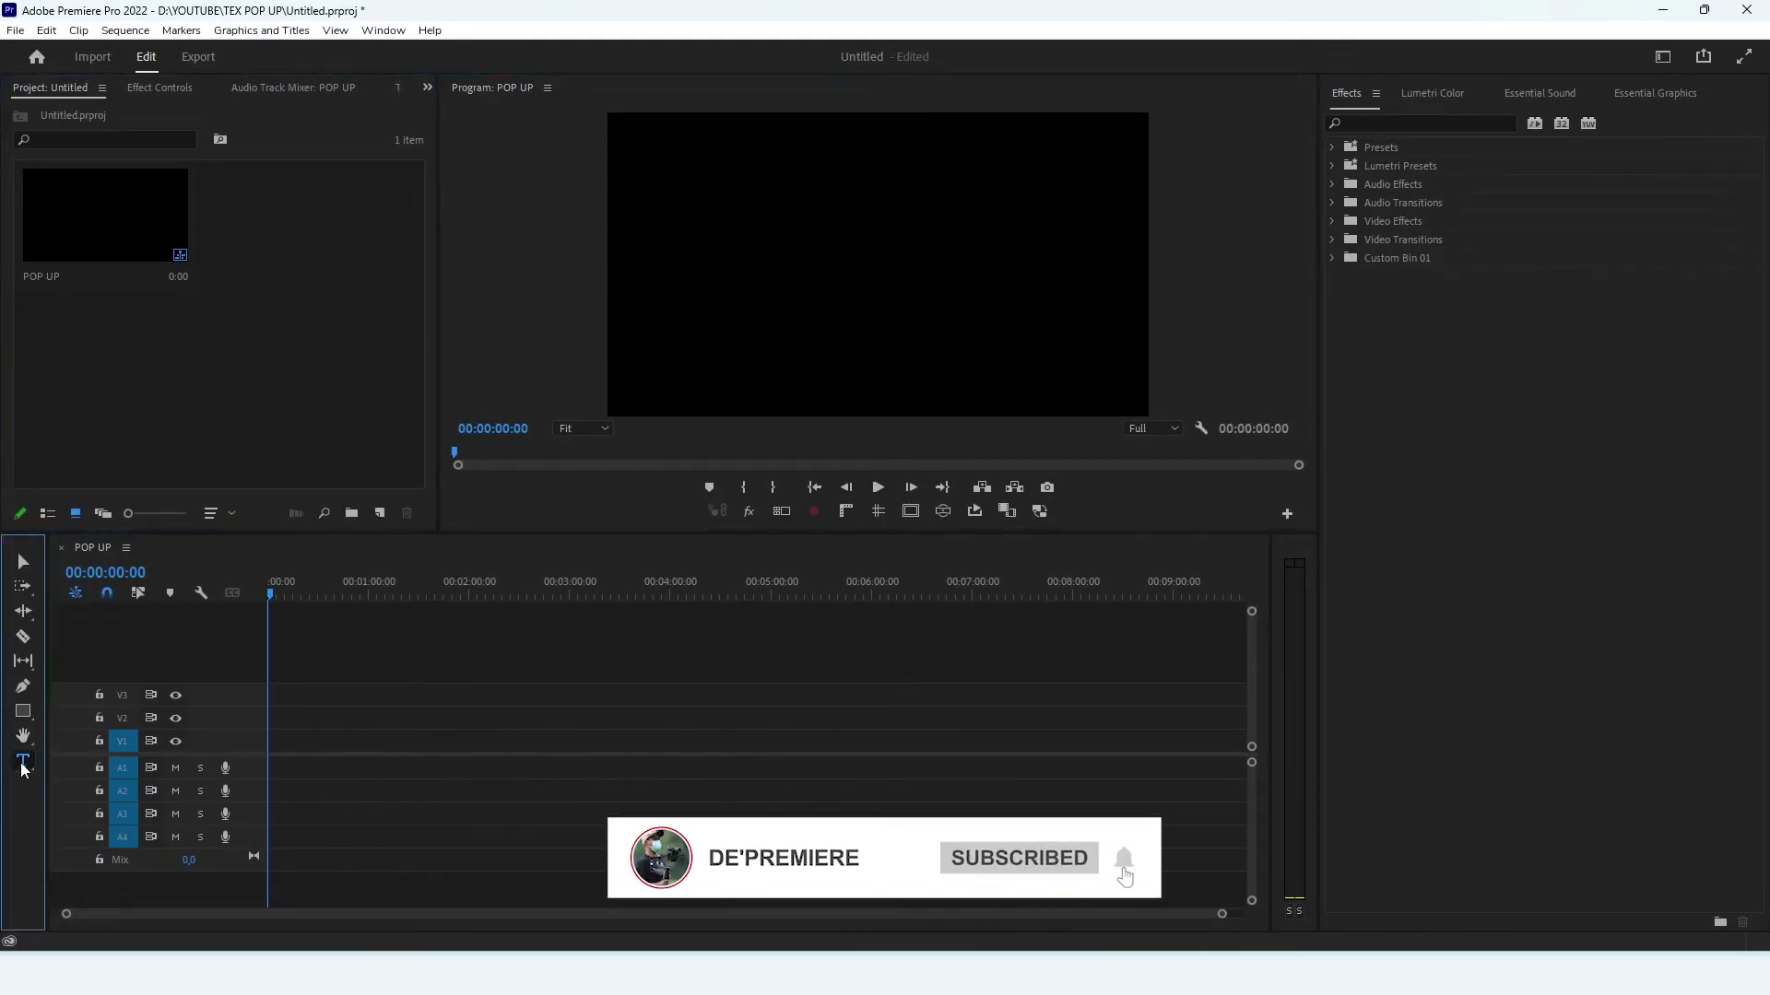
{"action": "left_click", "coordinate": [763, 260]}
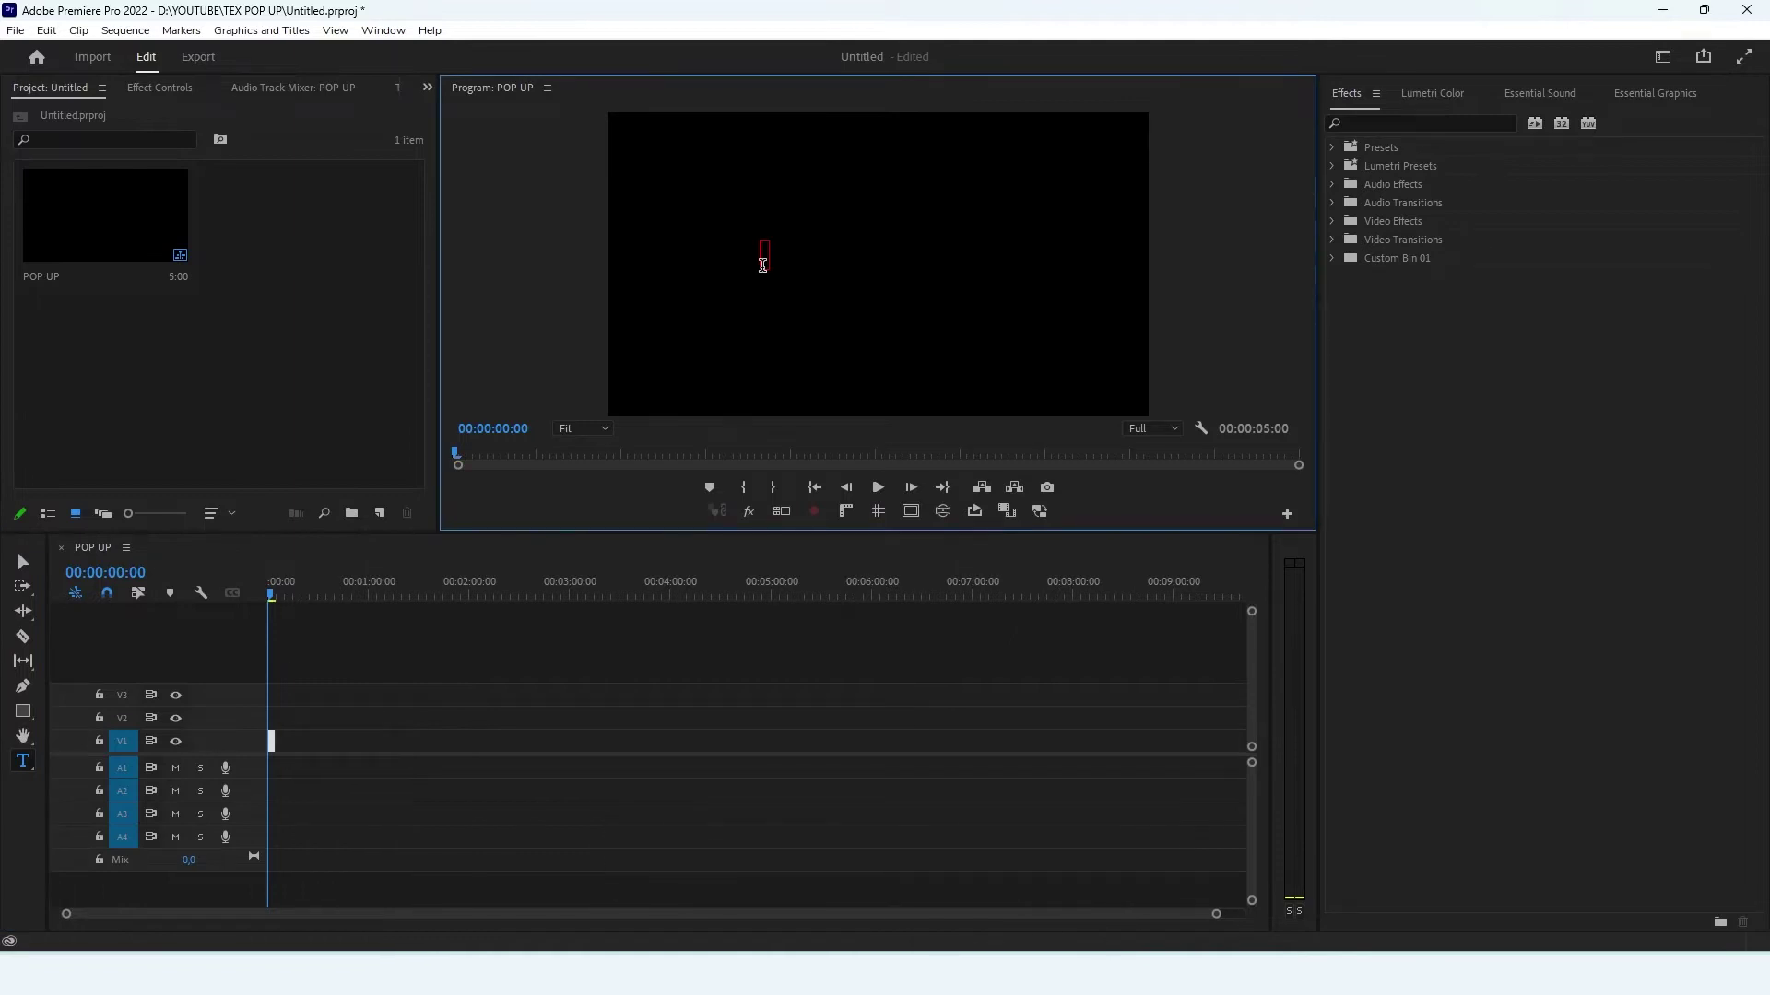
{"action": "type", "text": "SU"}
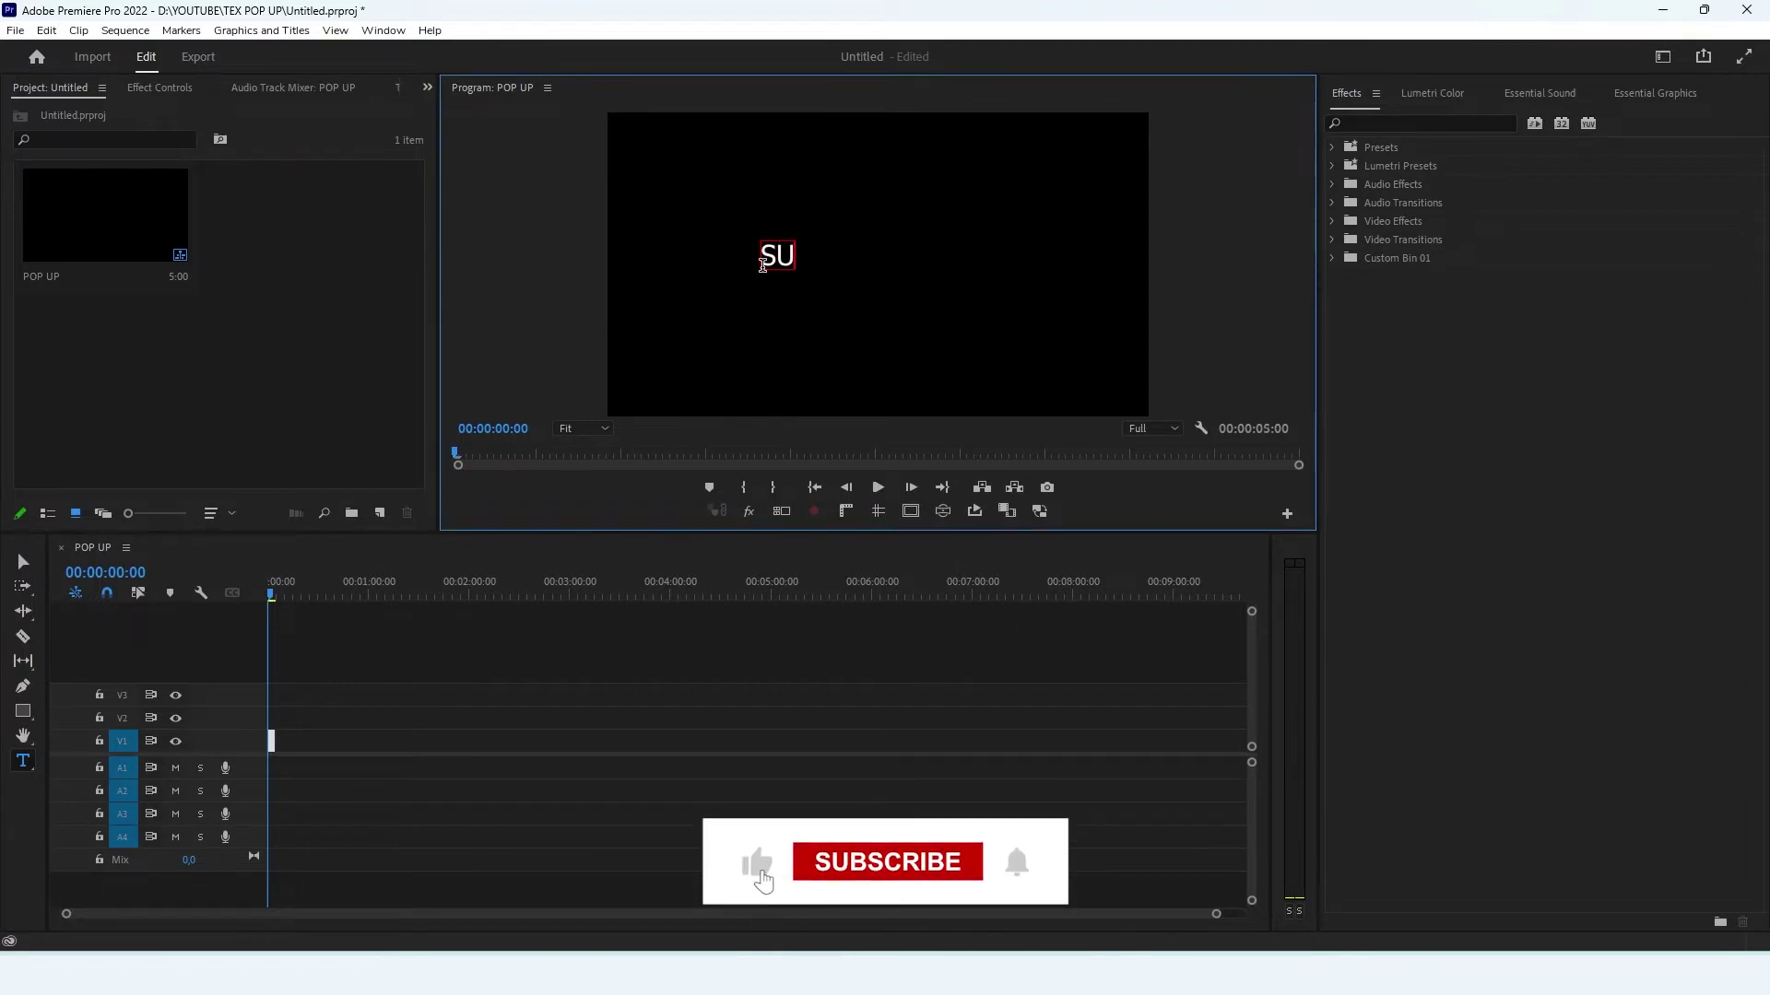
{"action": "type", "text": "BSCRIB"}
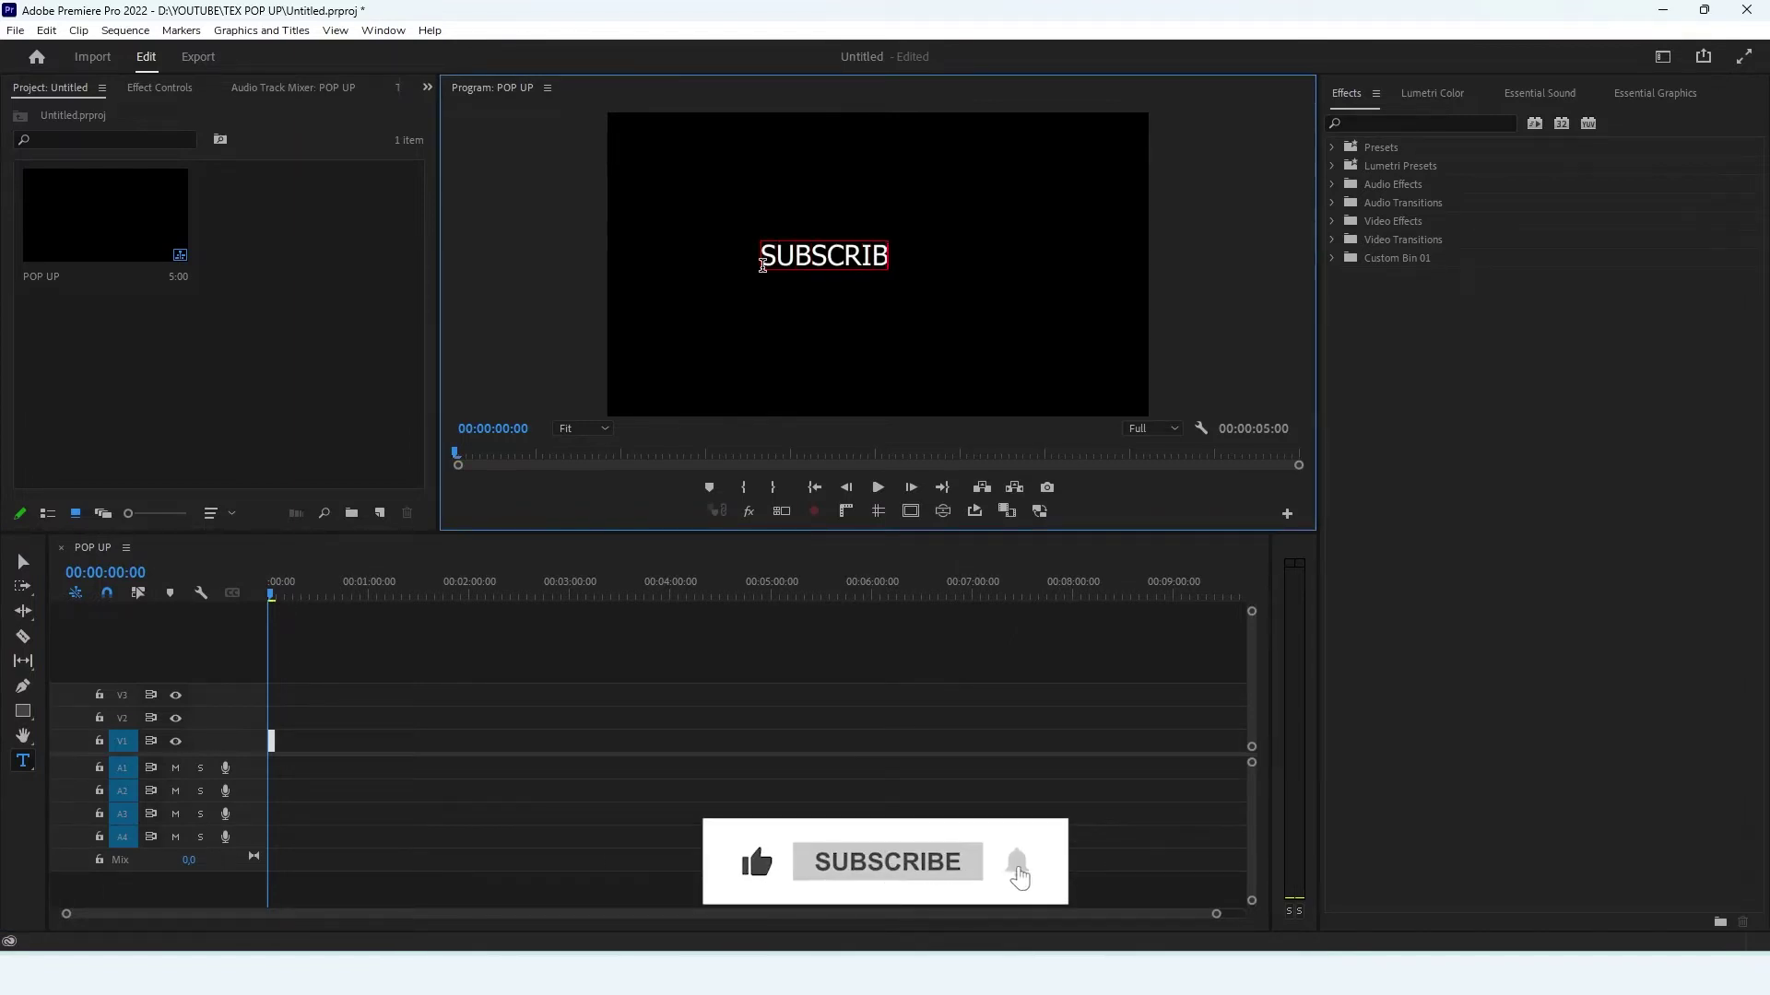
{"action": "type", "text": "E"}
{"action": "key", "text": "Escape"}
Search the font list for 'KOMI' and apply Komika Axis to the SUBSCRIBE title.
{"action": "left_click", "coordinate": [1364, 564]}
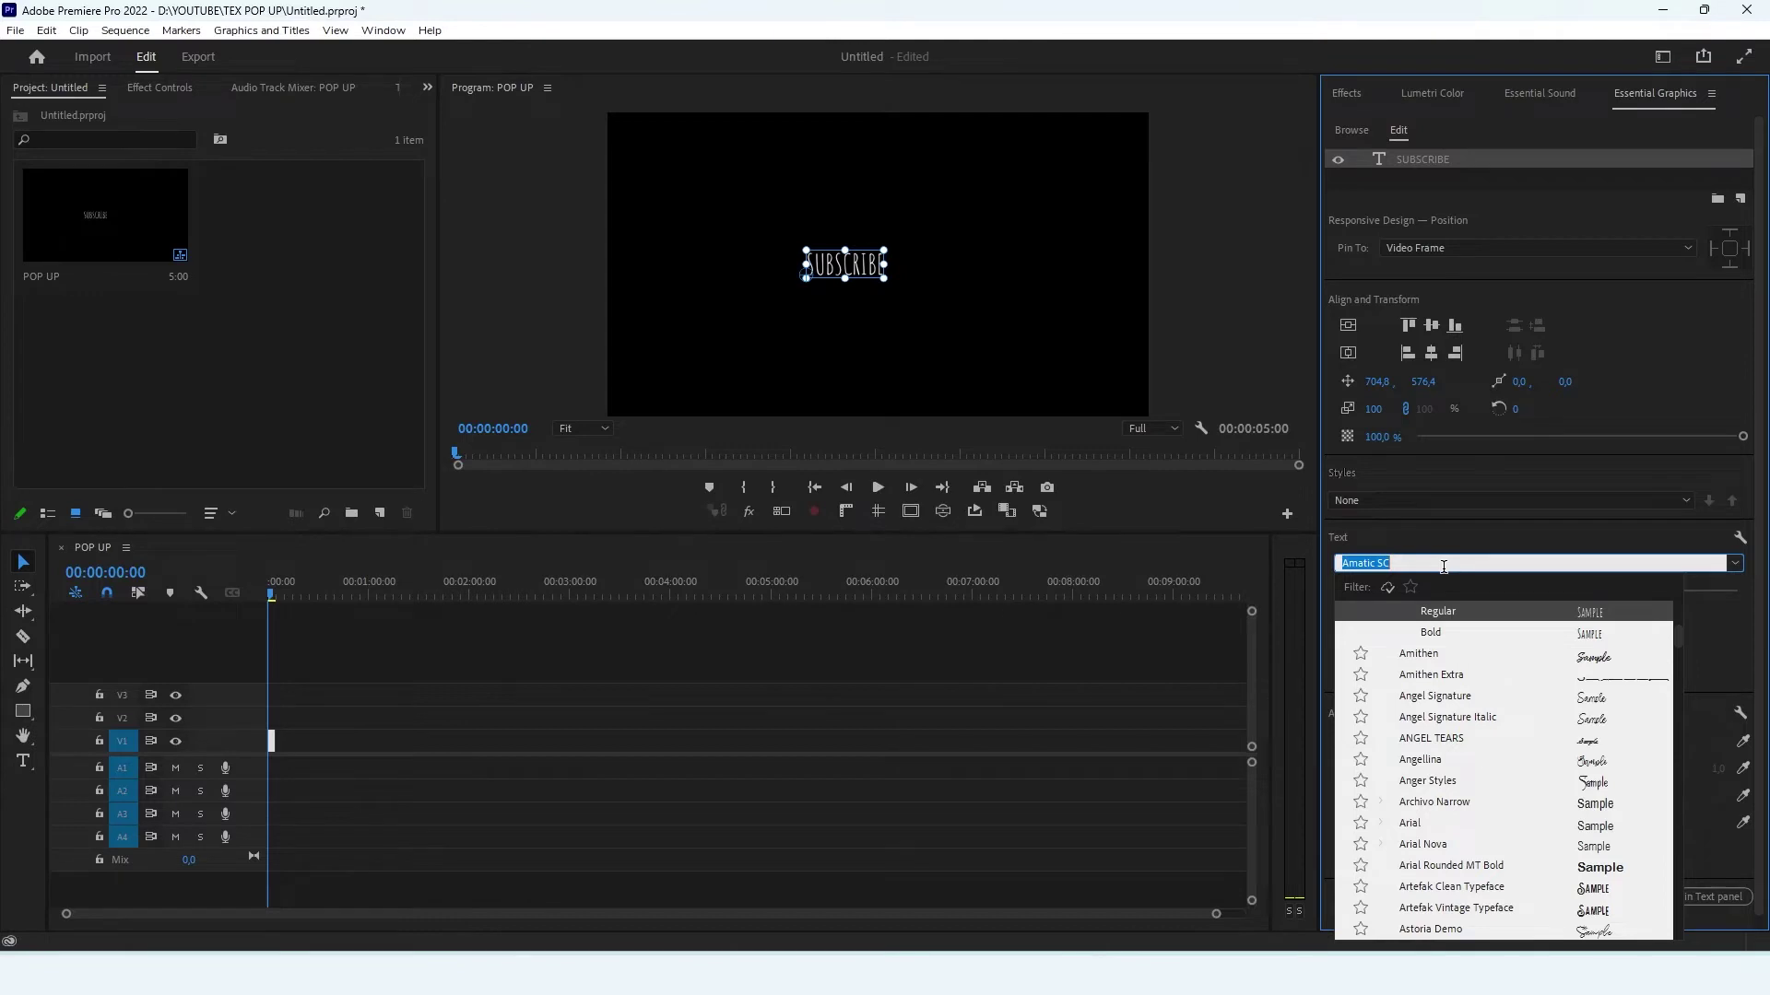
{"action": "type", "text": "KOMI"}
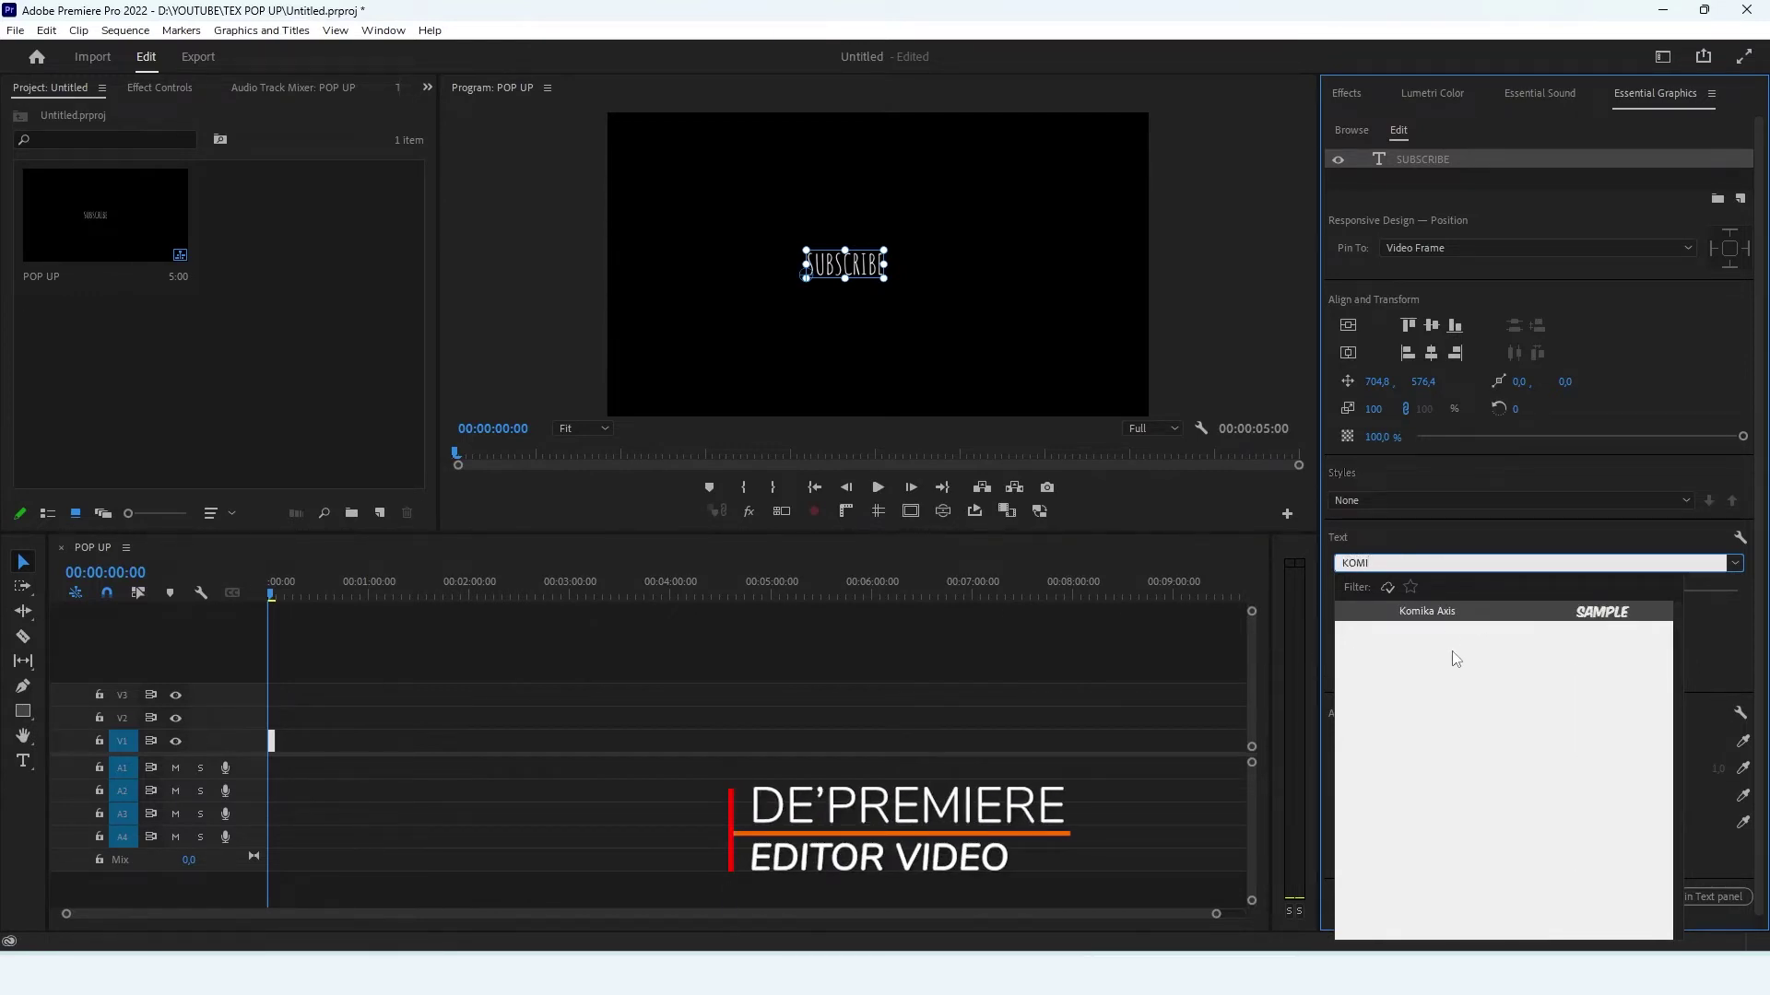
{"action": "left_click", "coordinate": [1443, 612]}
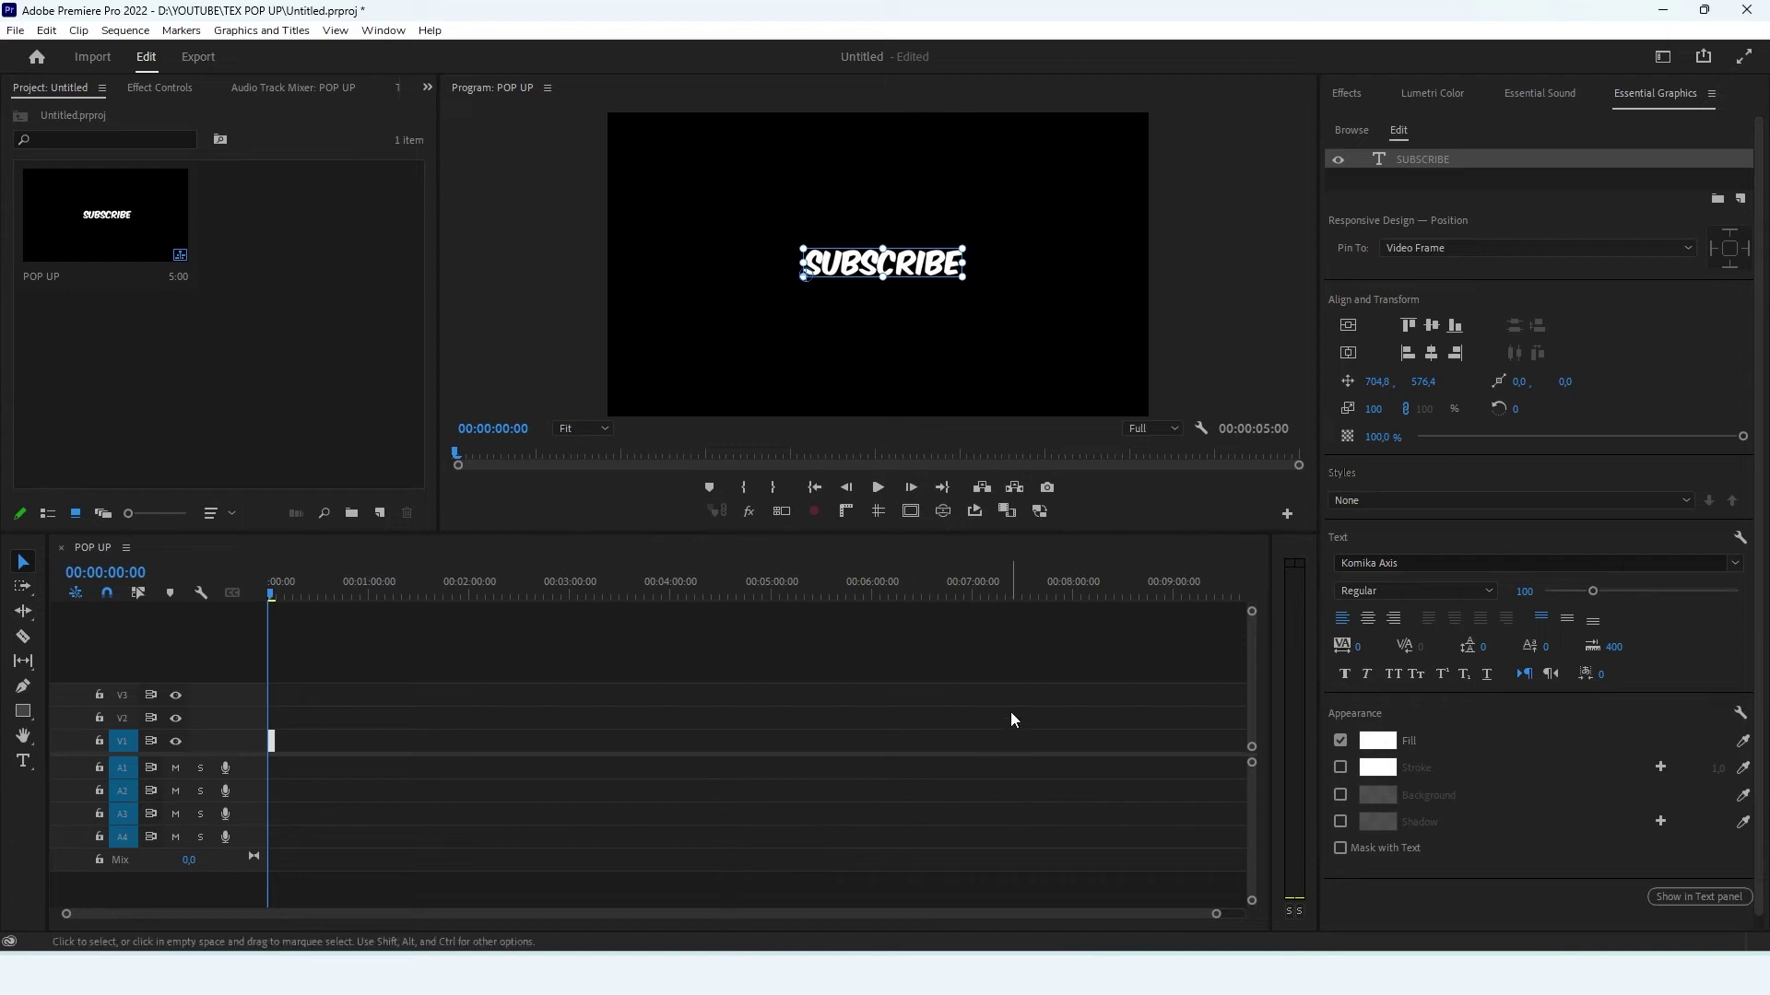
{"action": "left_click", "coordinate": [926, 327]}
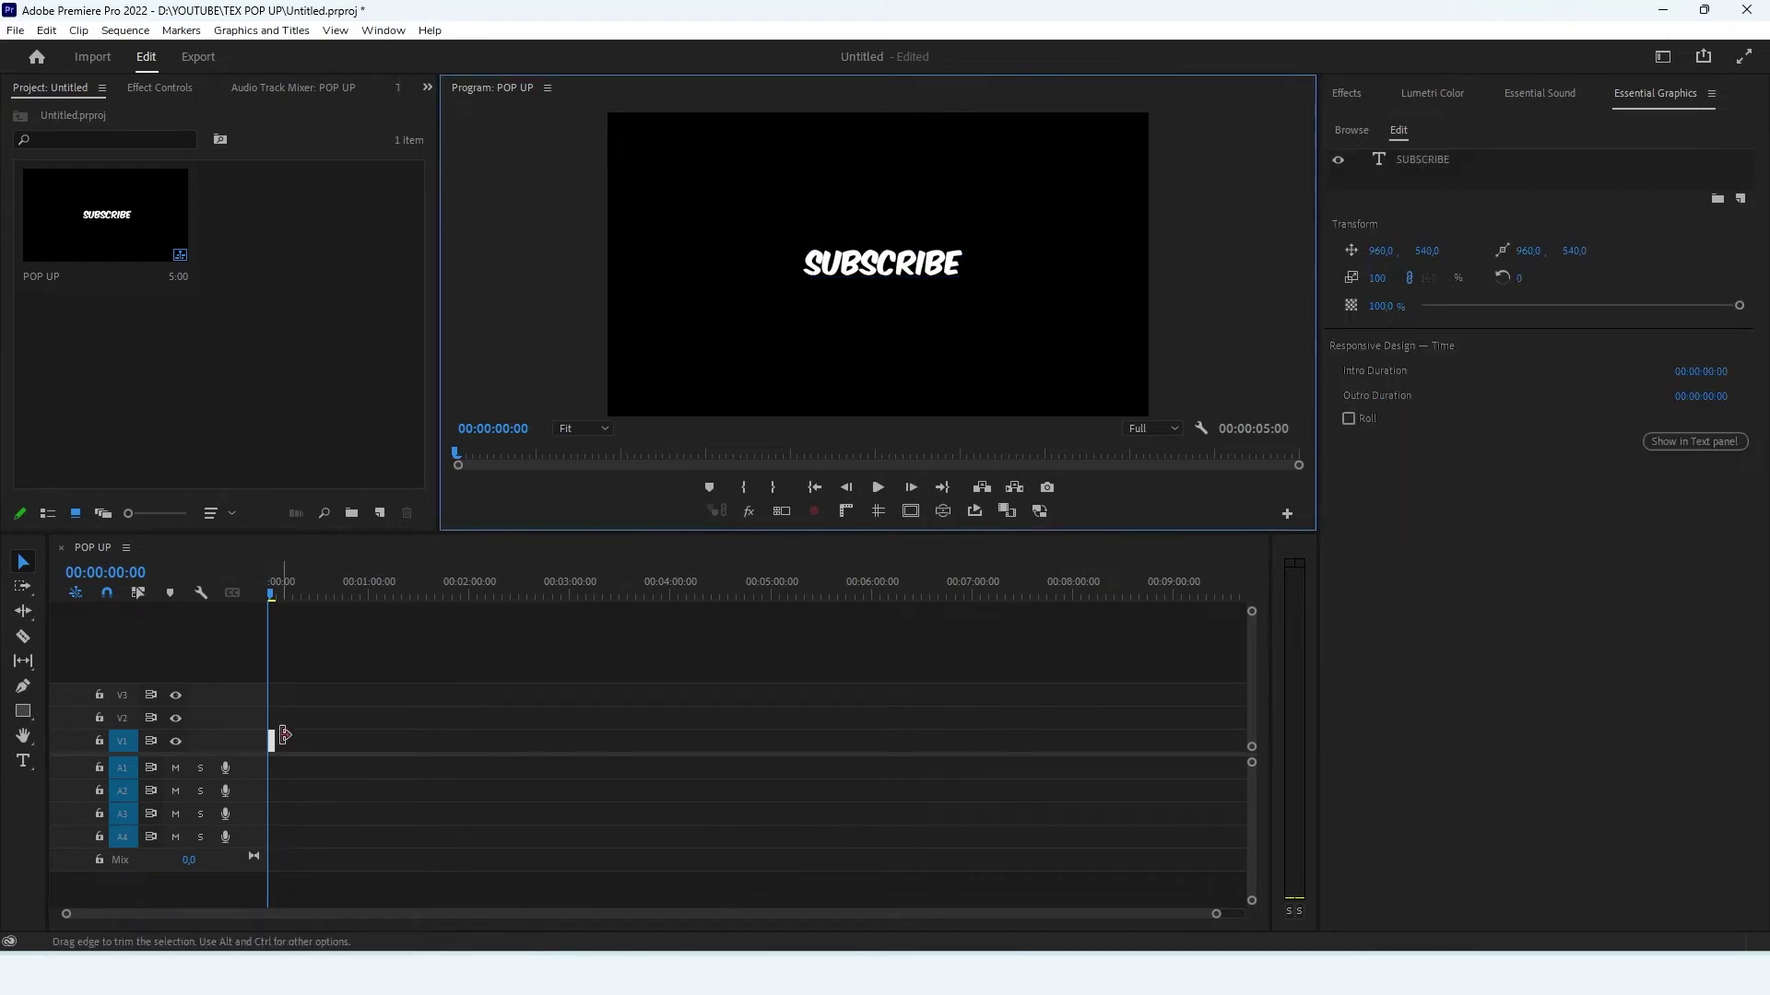
Trim the end of the SUBSCRIBE clip on V1 back to 00:00:02:07.
{"action": "key", "text": "equal"}
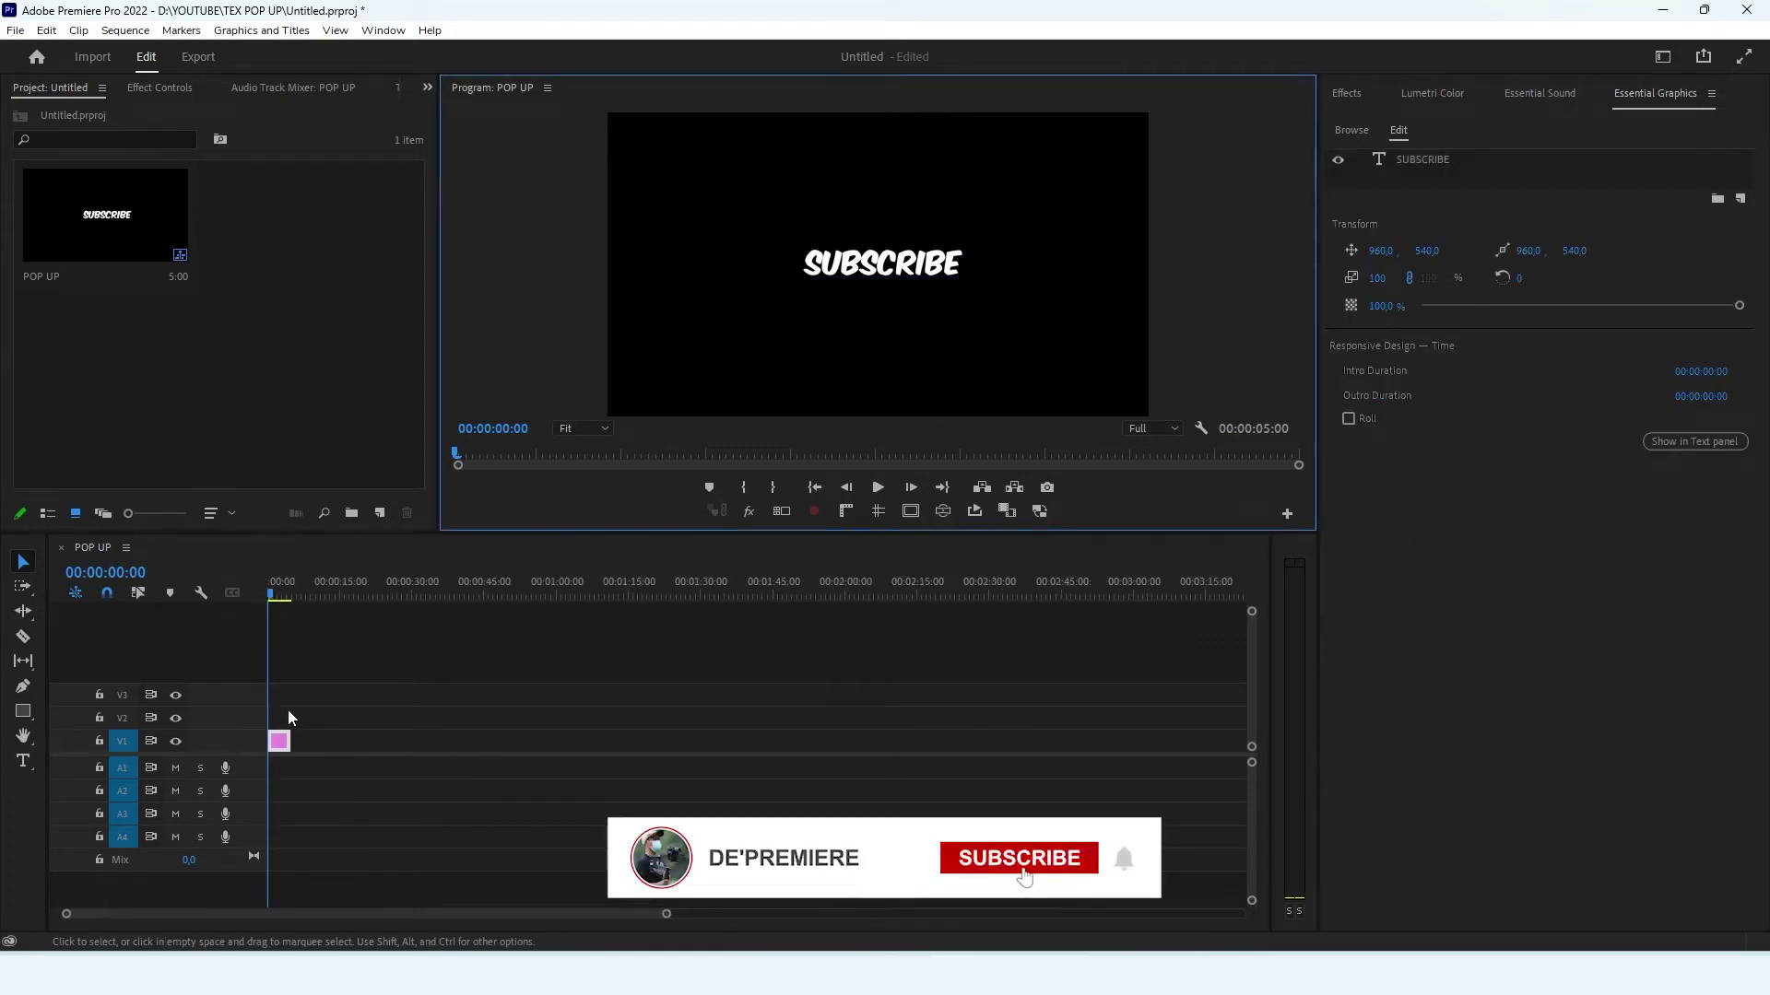
{"action": "key", "text": "equal"}
{"action": "key", "text": "equal"}
{"action": "key", "text": "space"}
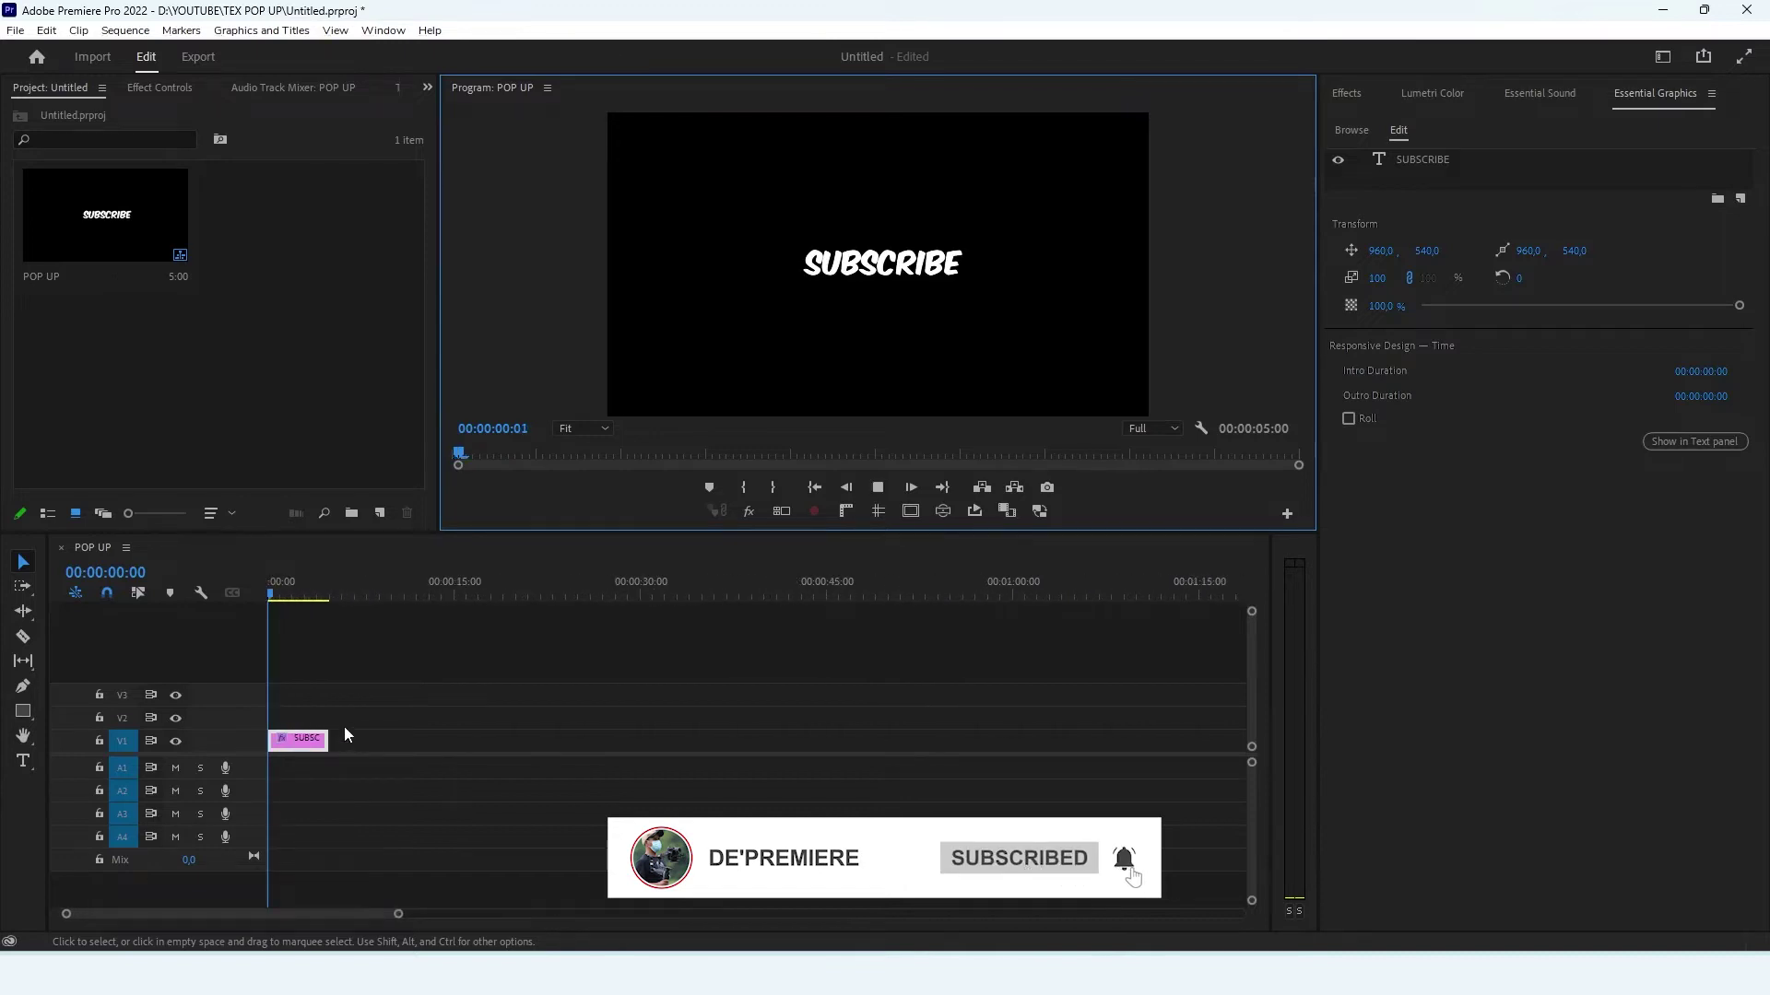
{"action": "left_click", "coordinate": [290, 633]}
{"action": "key", "text": "equal"}
{"action": "key", "text": "equal"}
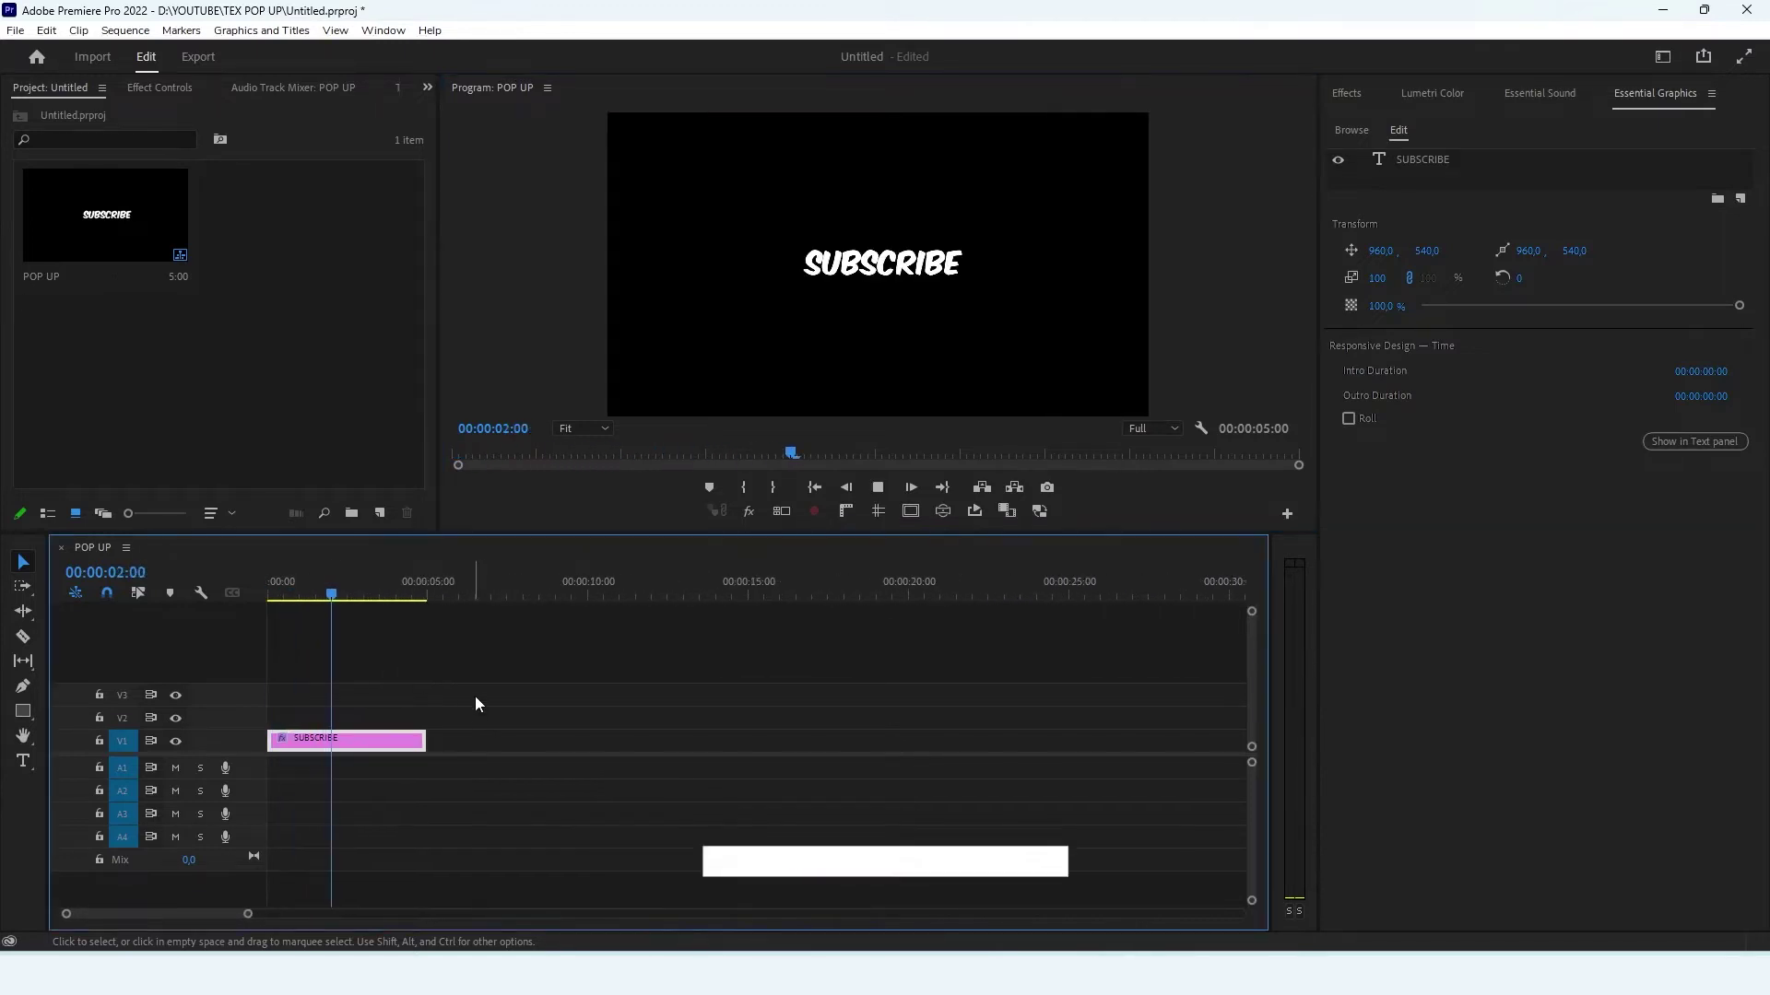
{"action": "left_click_drag", "start_coordinate": [425, 741], "coordinate": [340, 741]}
Select the SUBSCRIBE clip on V1 and its text to review the title's properties.
{"action": "left_click", "coordinate": [278, 583]}
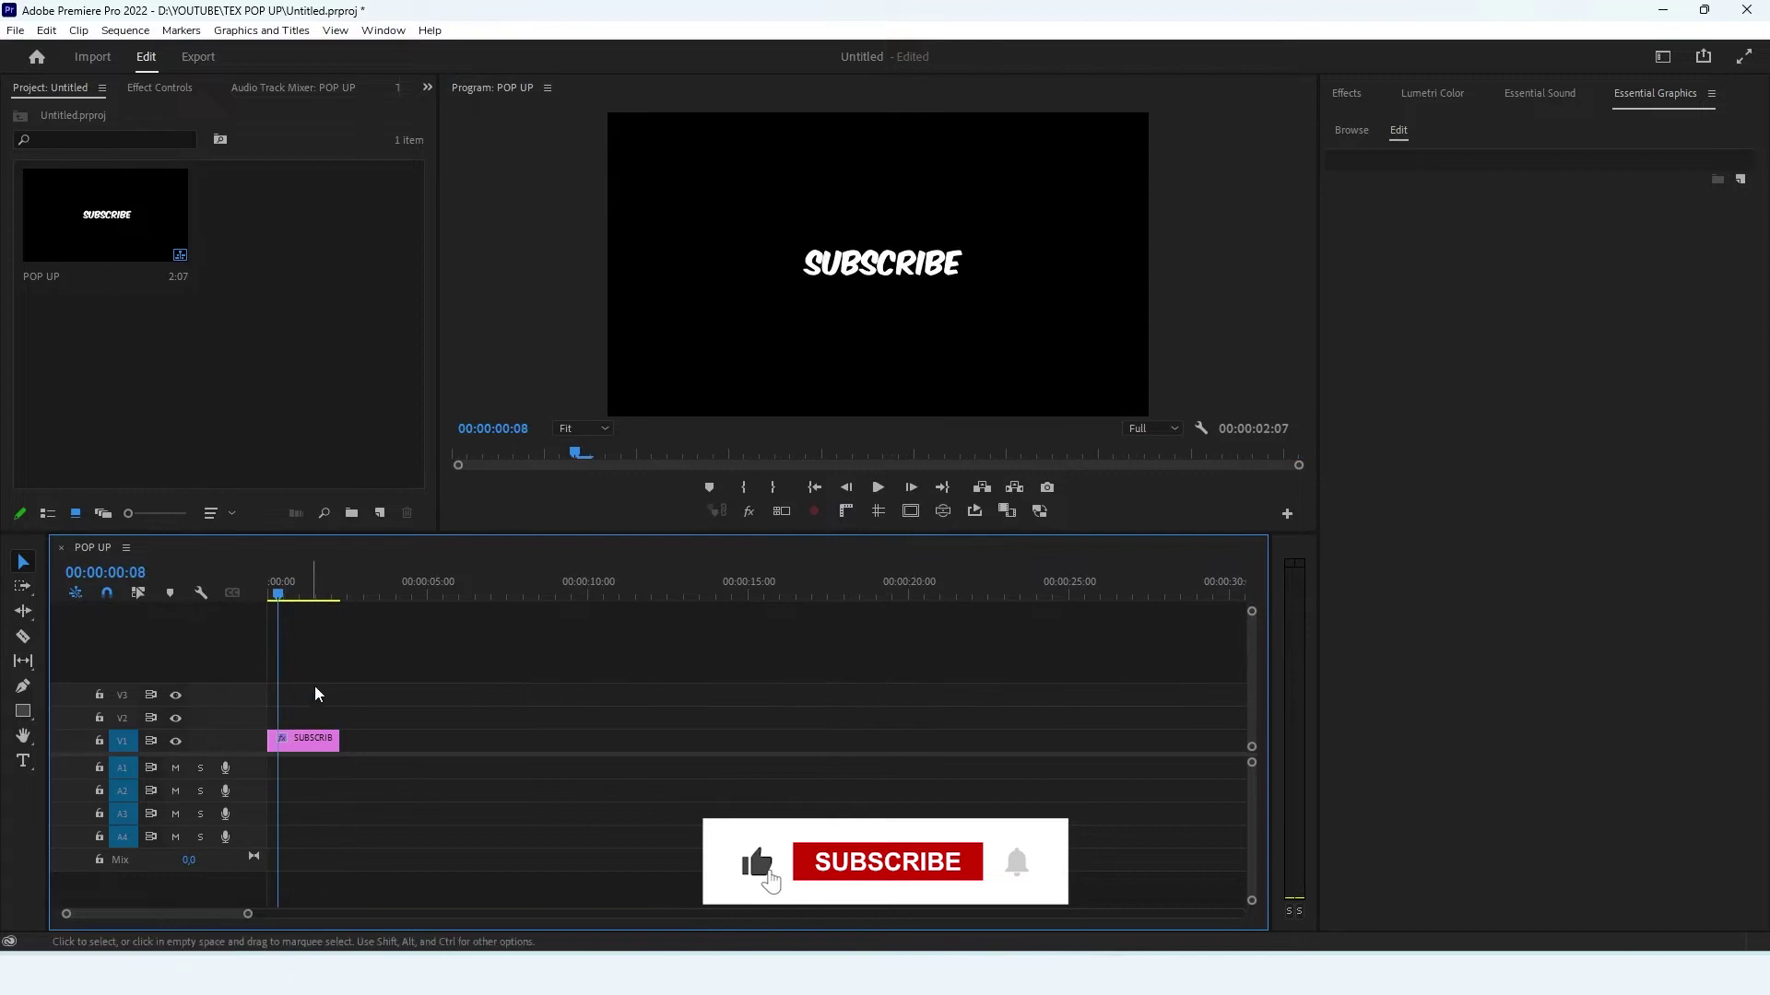
{"action": "left_click", "coordinate": [304, 740]}
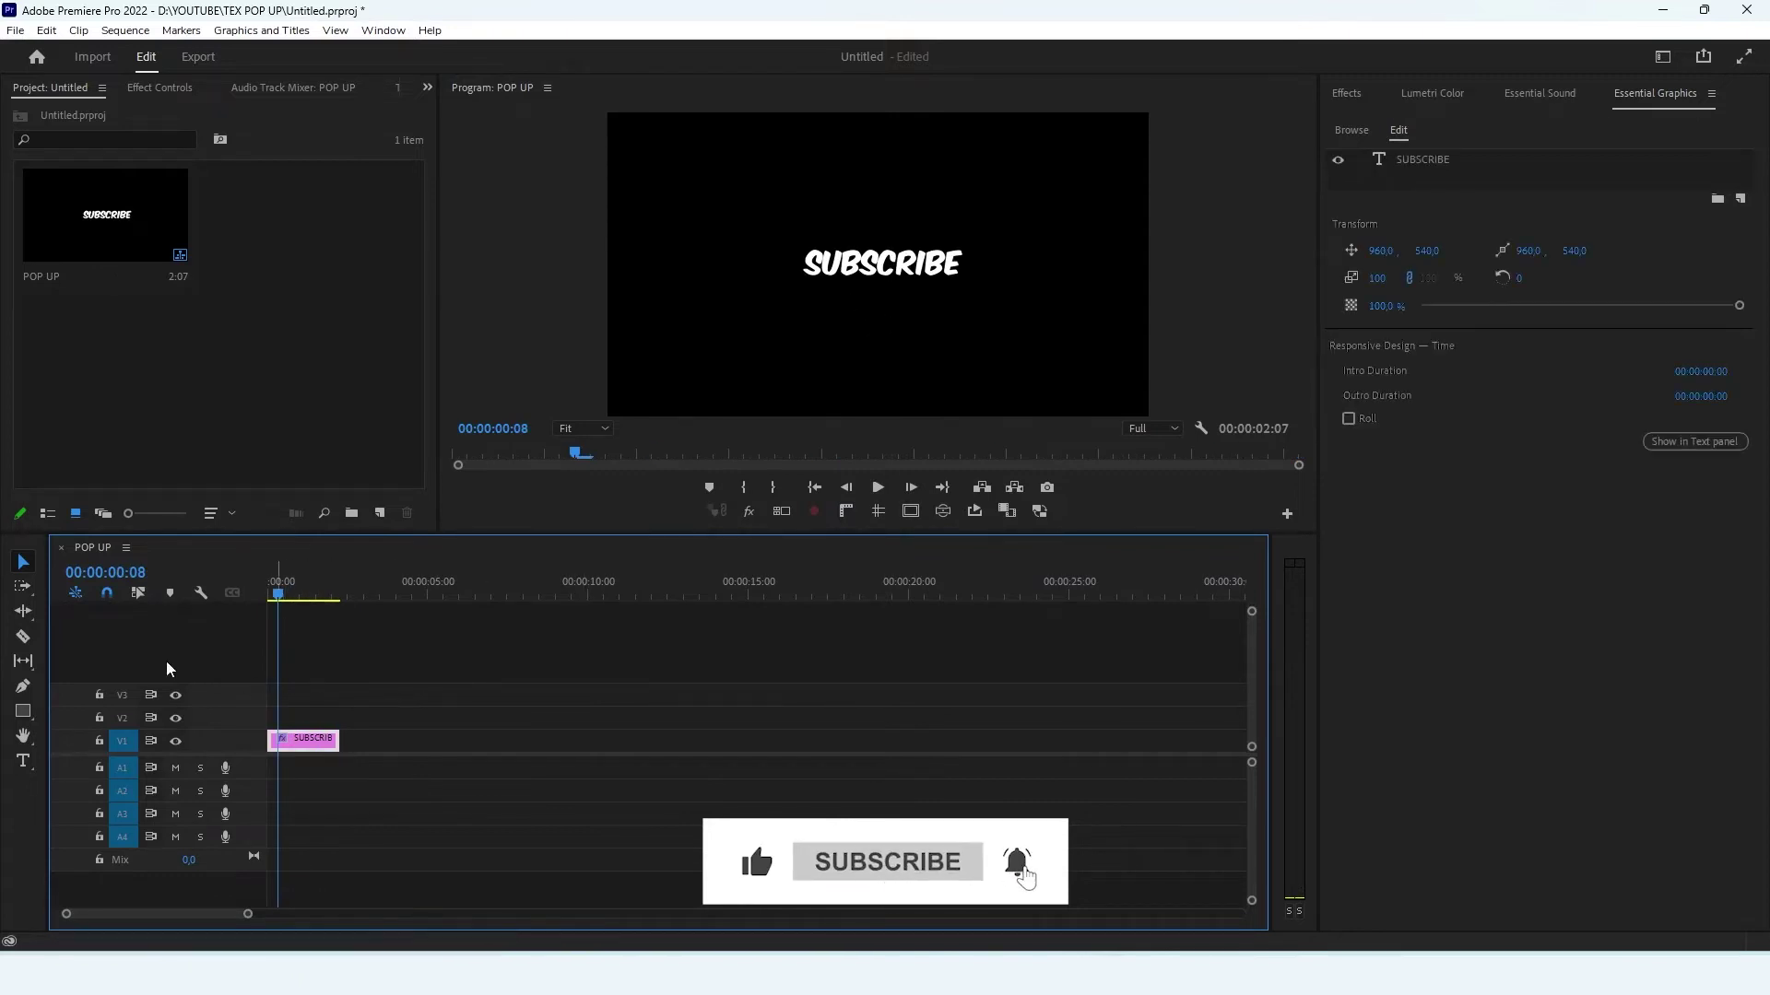
{"action": "left_click", "coordinate": [921, 269]}
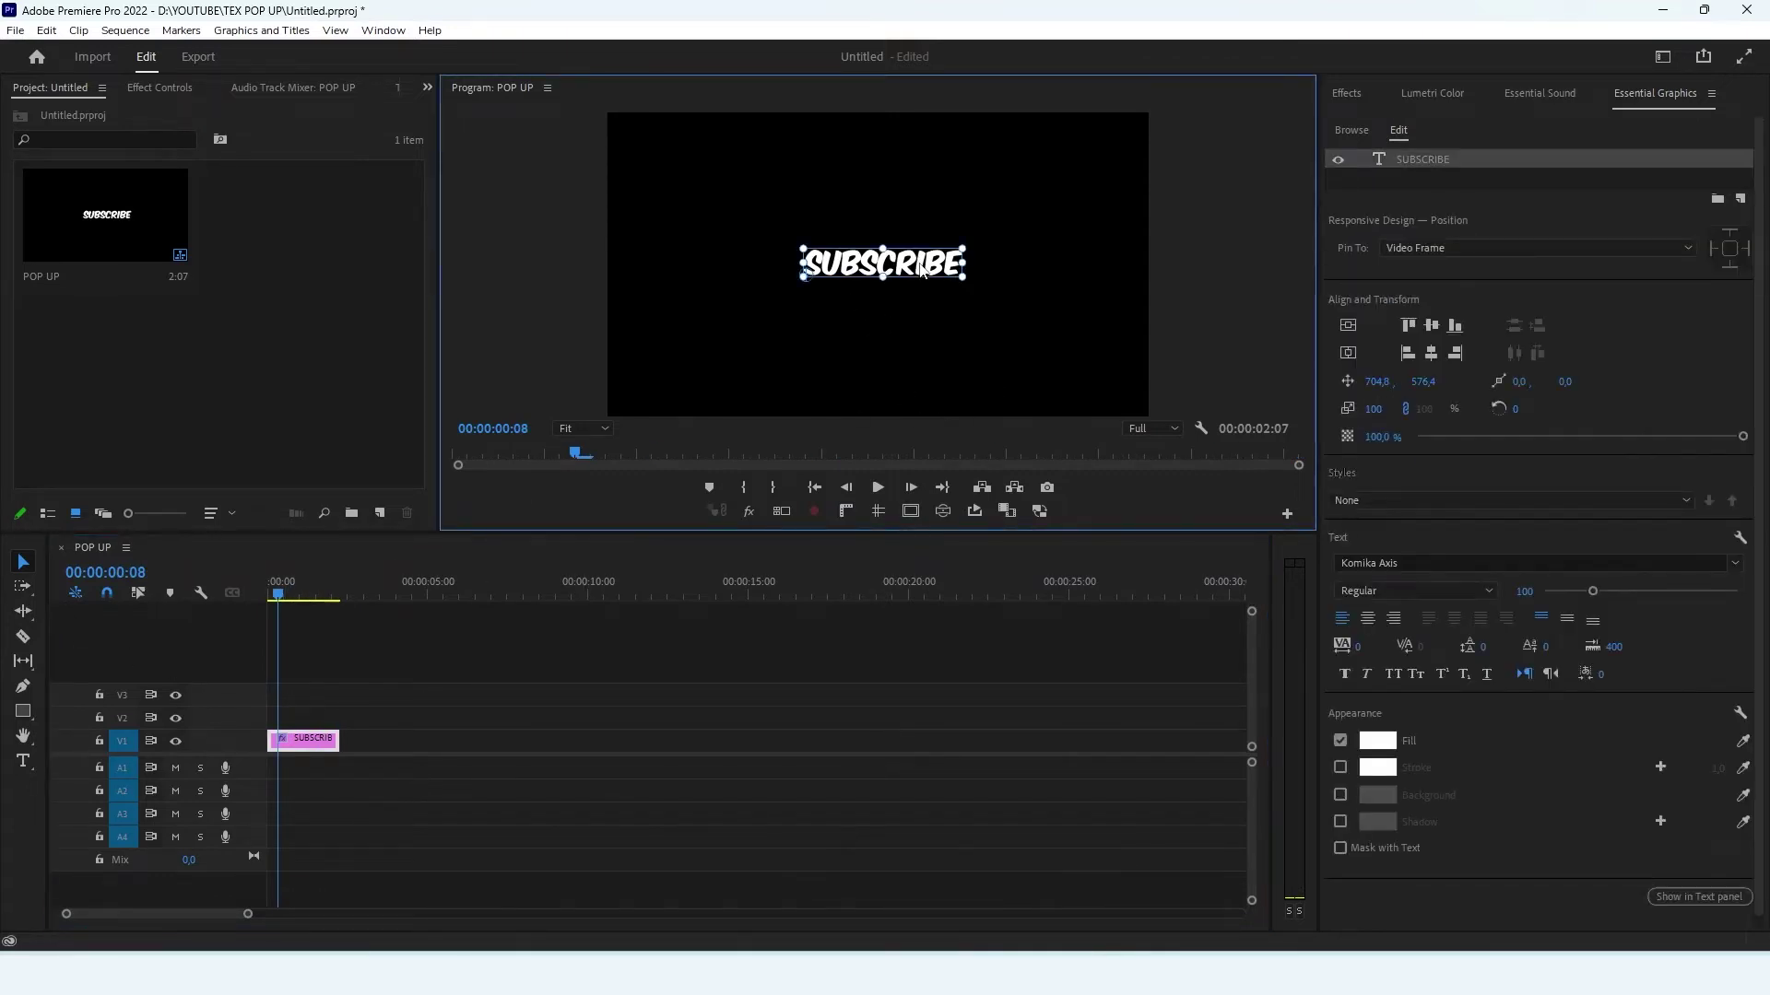
{"action": "scroll", "coordinate": [1561, 723], "scroll_direction": "down", "scroll_amount": 1}
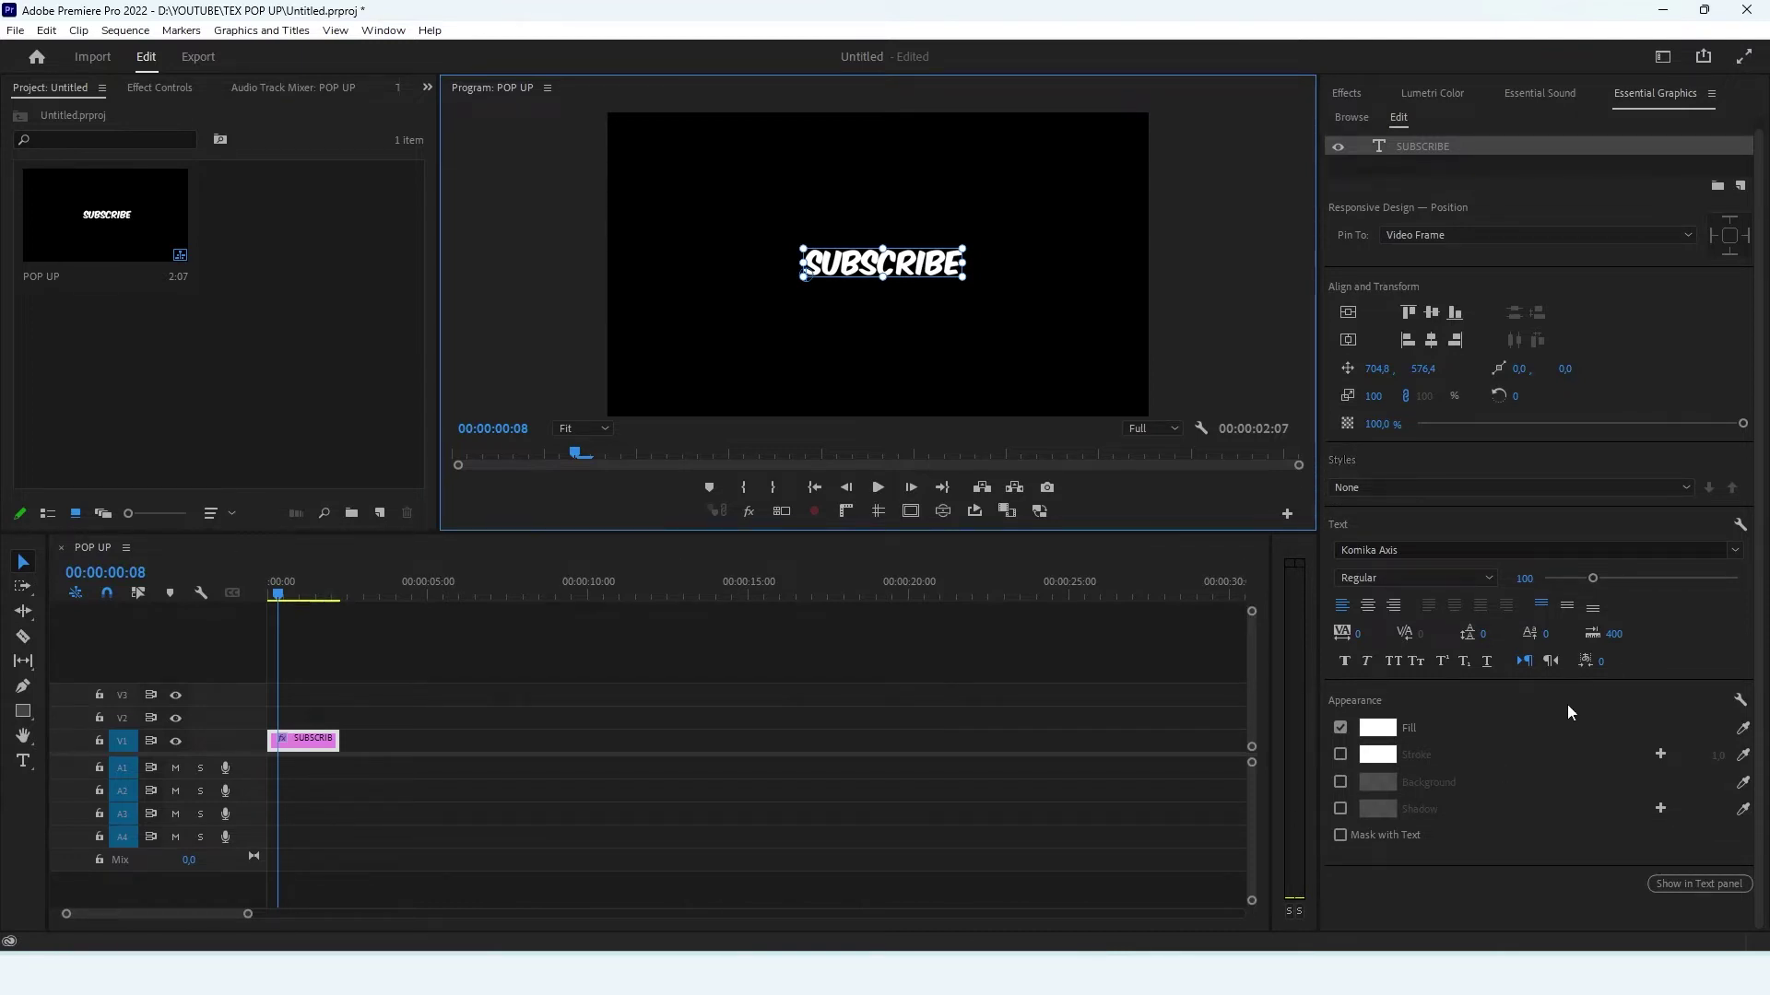
Turn on the SUBSCRIBE title's stroke, colour it FF0000 and set its width to 10.
{"action": "left_click", "coordinate": [1340, 754]}
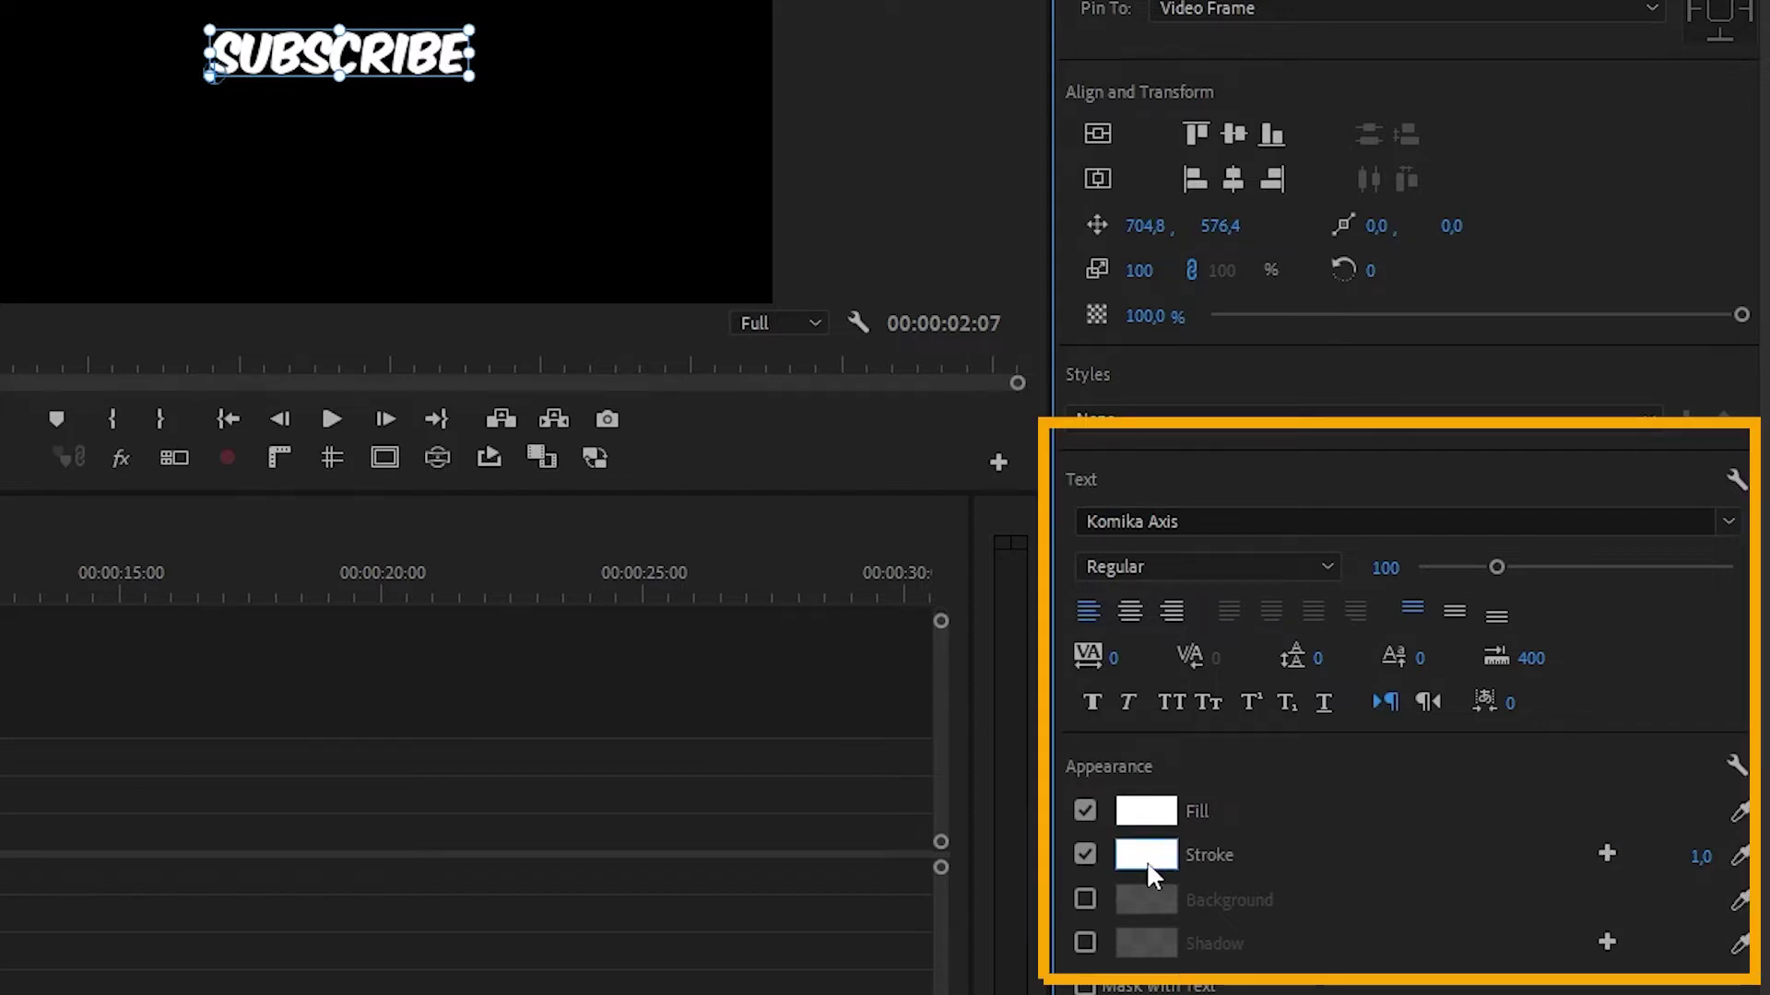
{"action": "left_click", "coordinate": [1146, 854]}
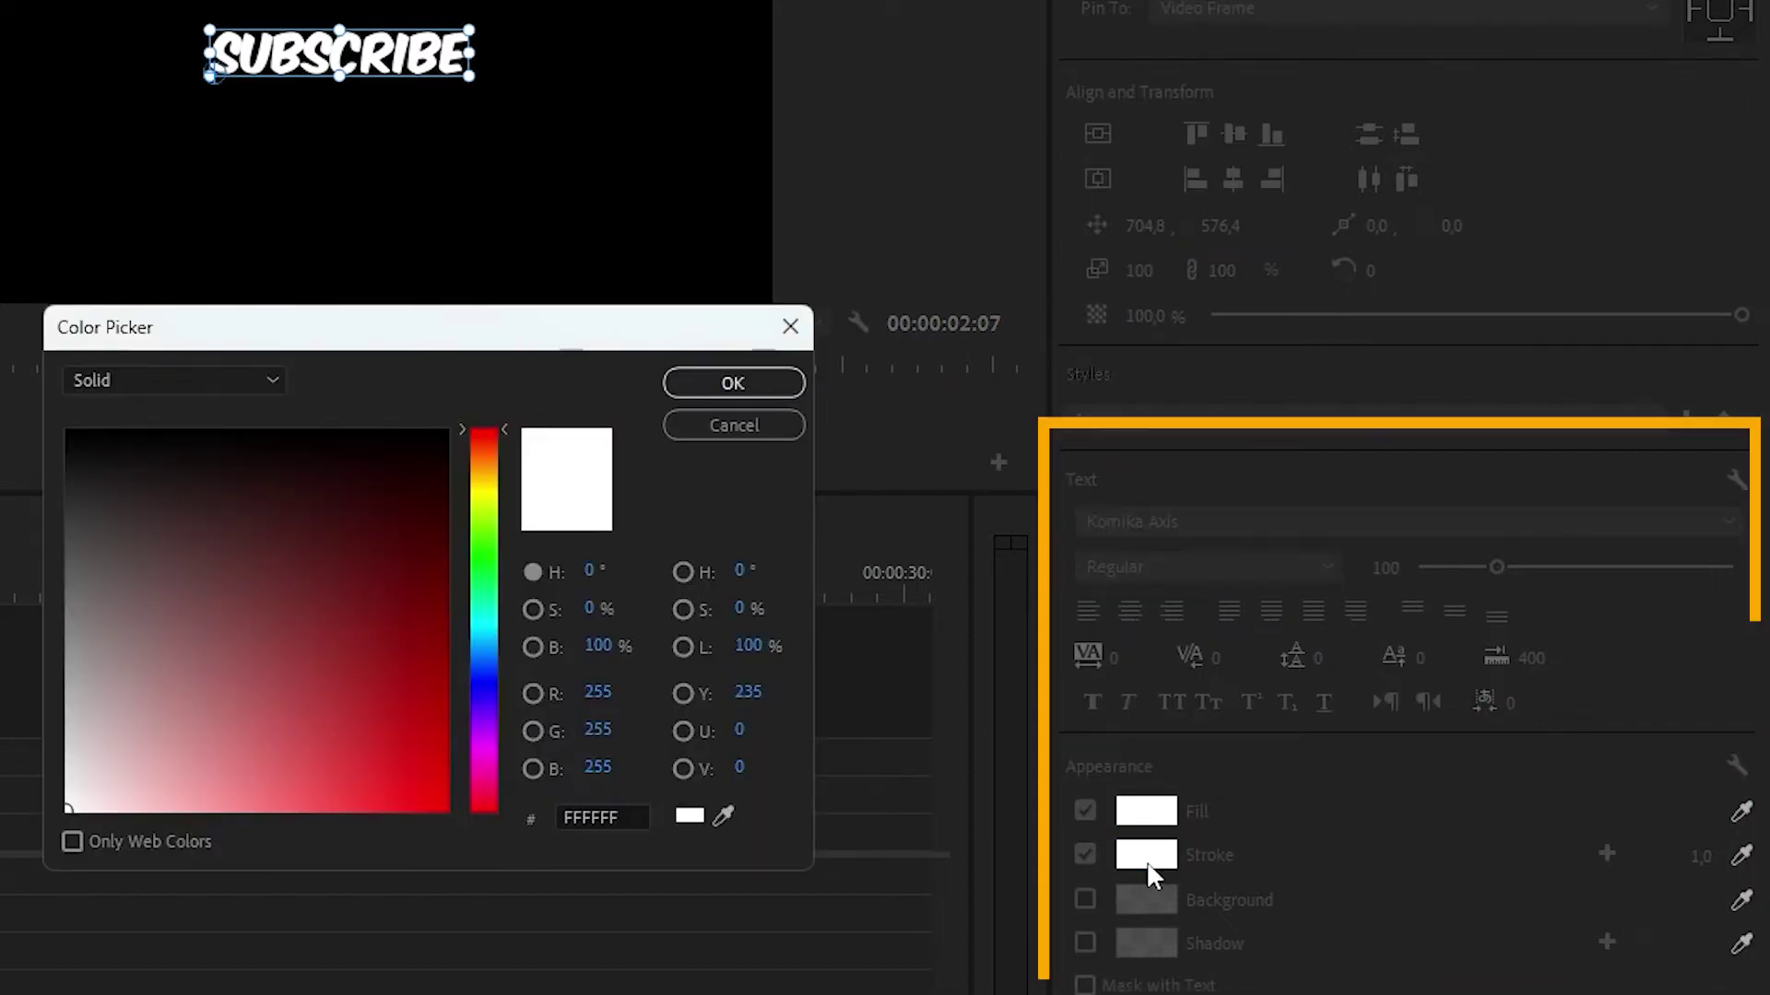
{"action": "left_click", "coordinate": [483, 457]}
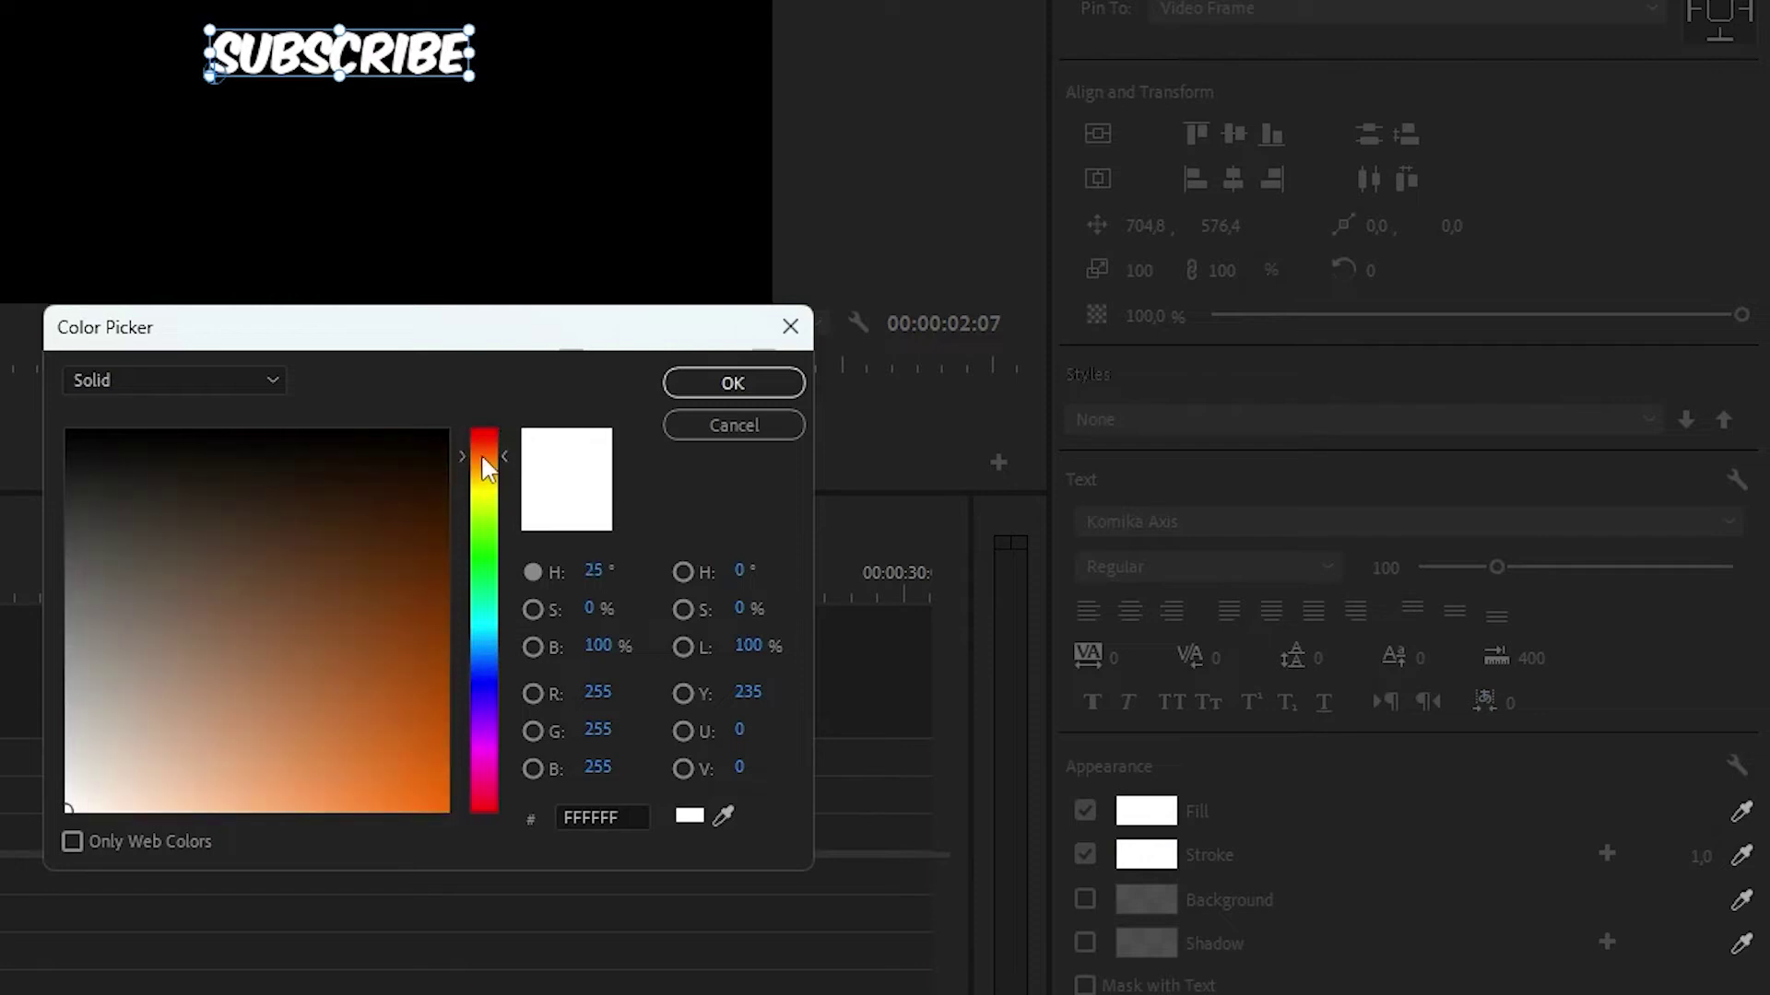
{"action": "left_click_drag", "start_coordinate": [483, 458], "coordinate": [493, 850]}
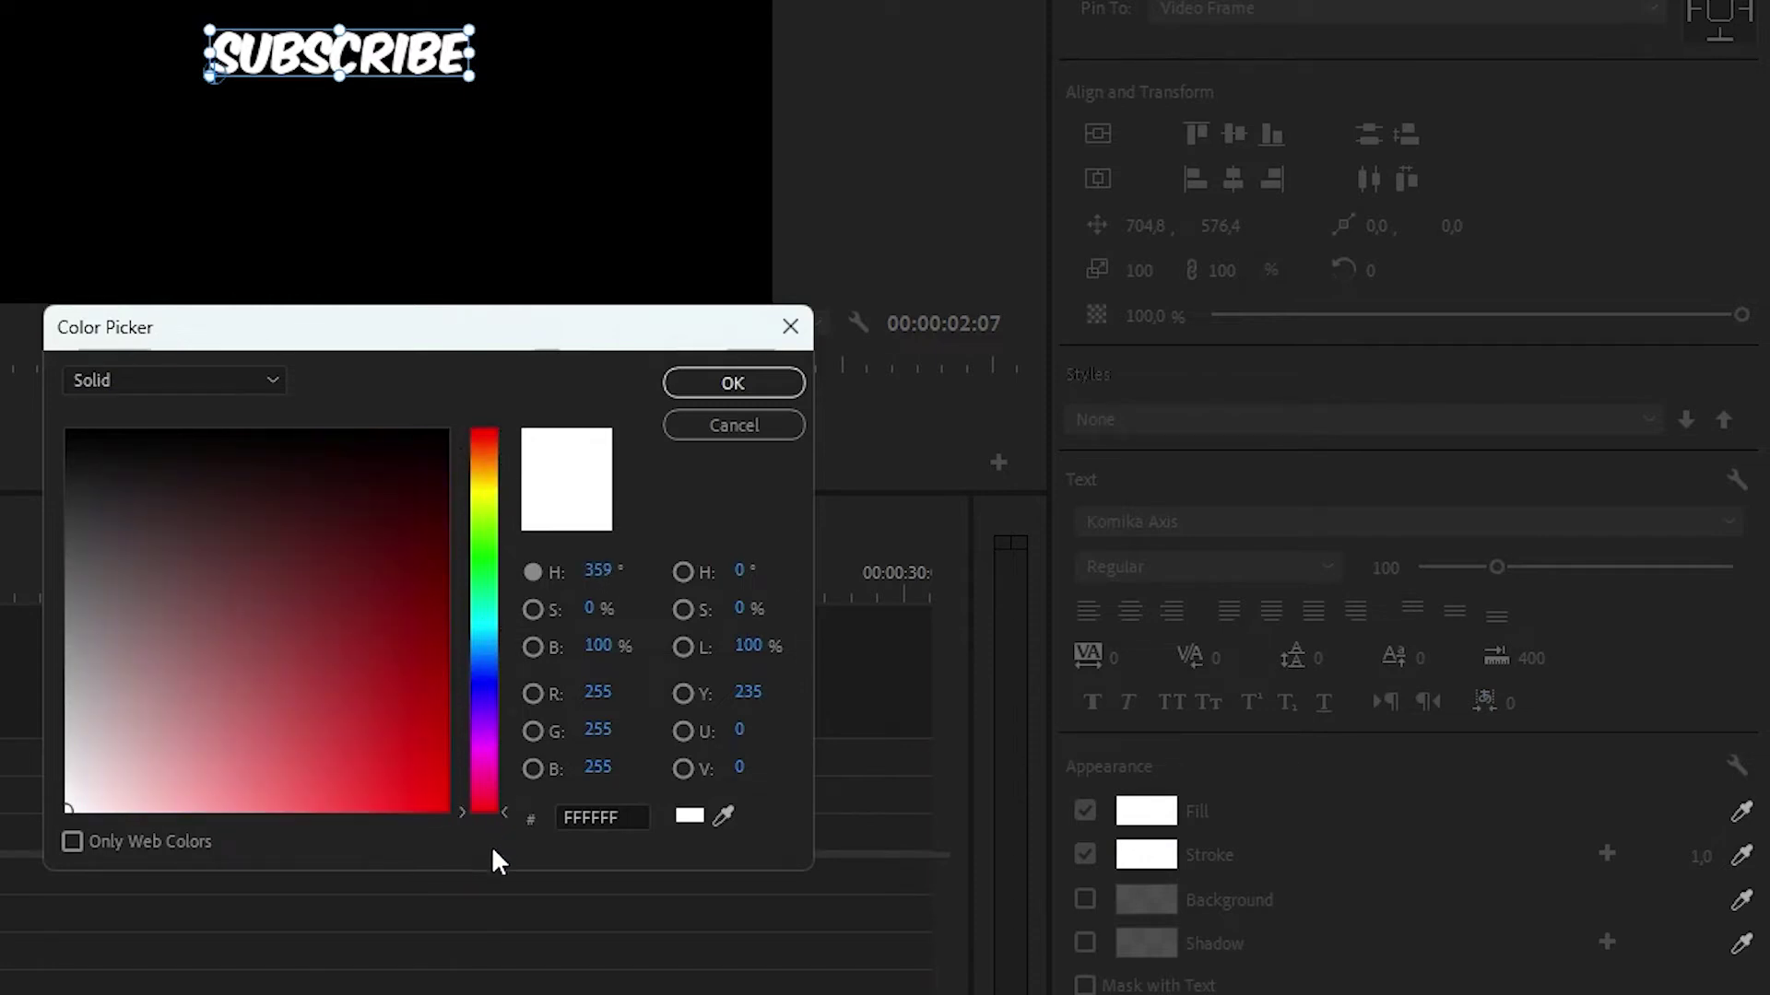
{"action": "left_click", "coordinate": [754, 391]}
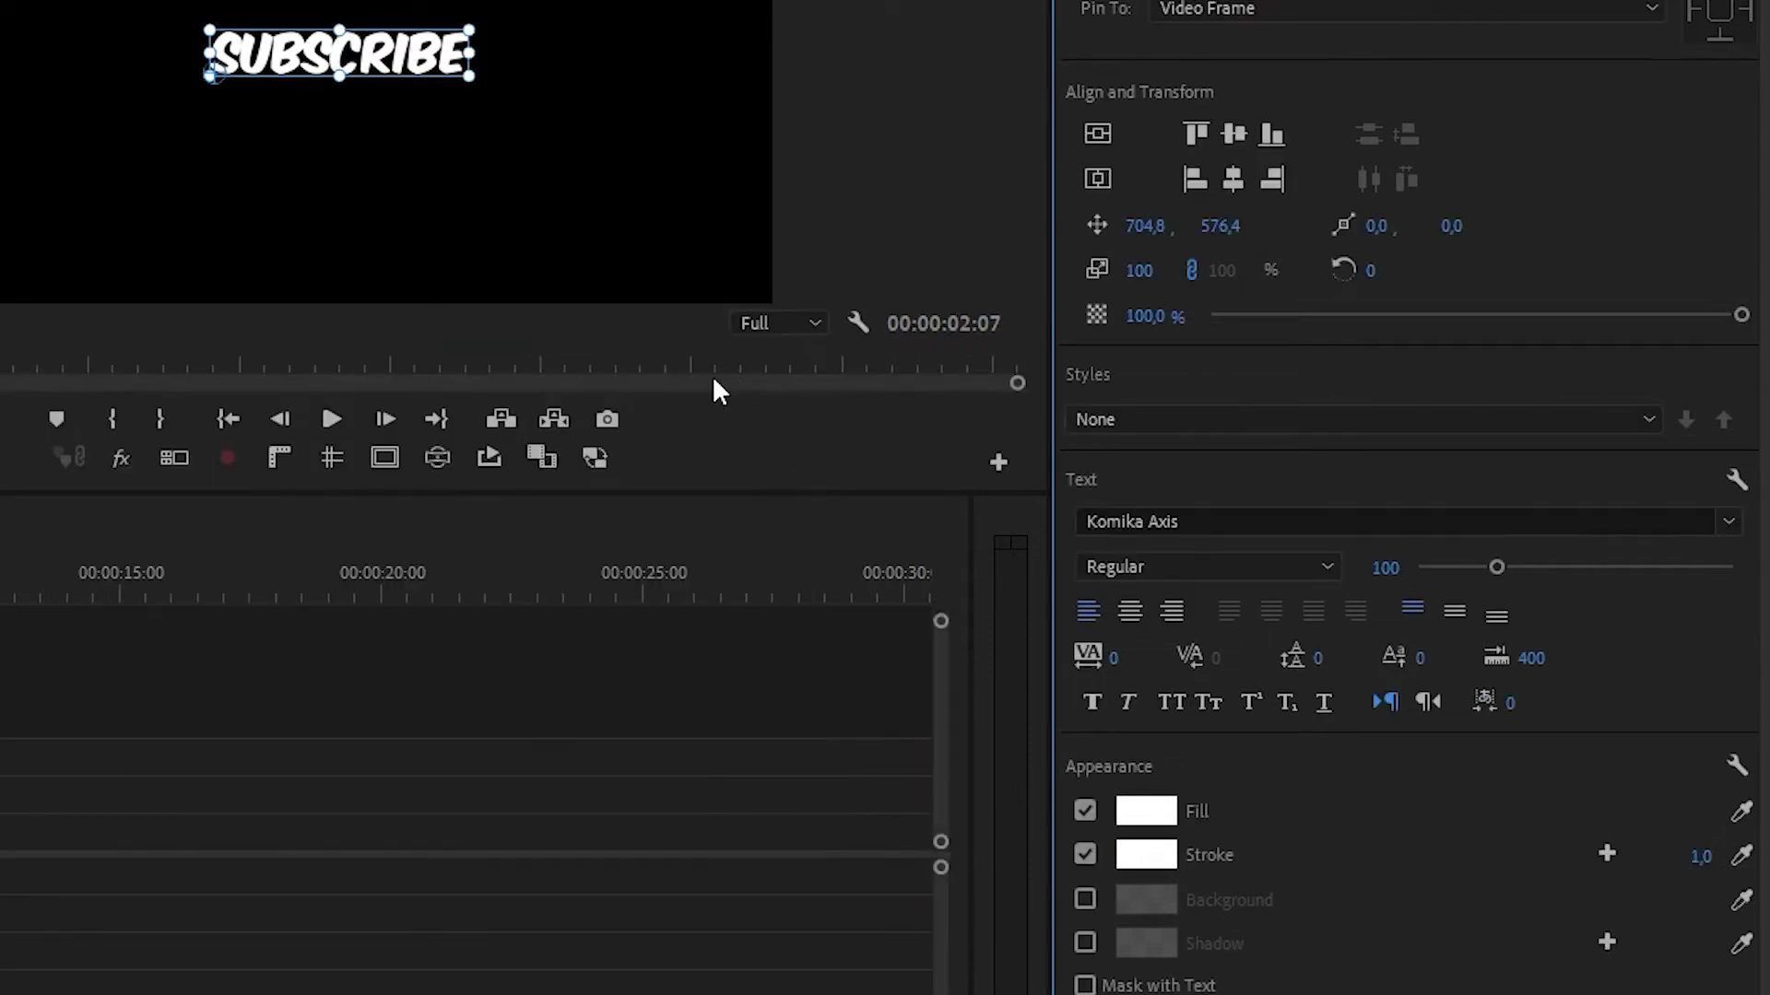
{"action": "left_click", "coordinate": [1152, 857]}
{"action": "type", "text": "FF0000"}
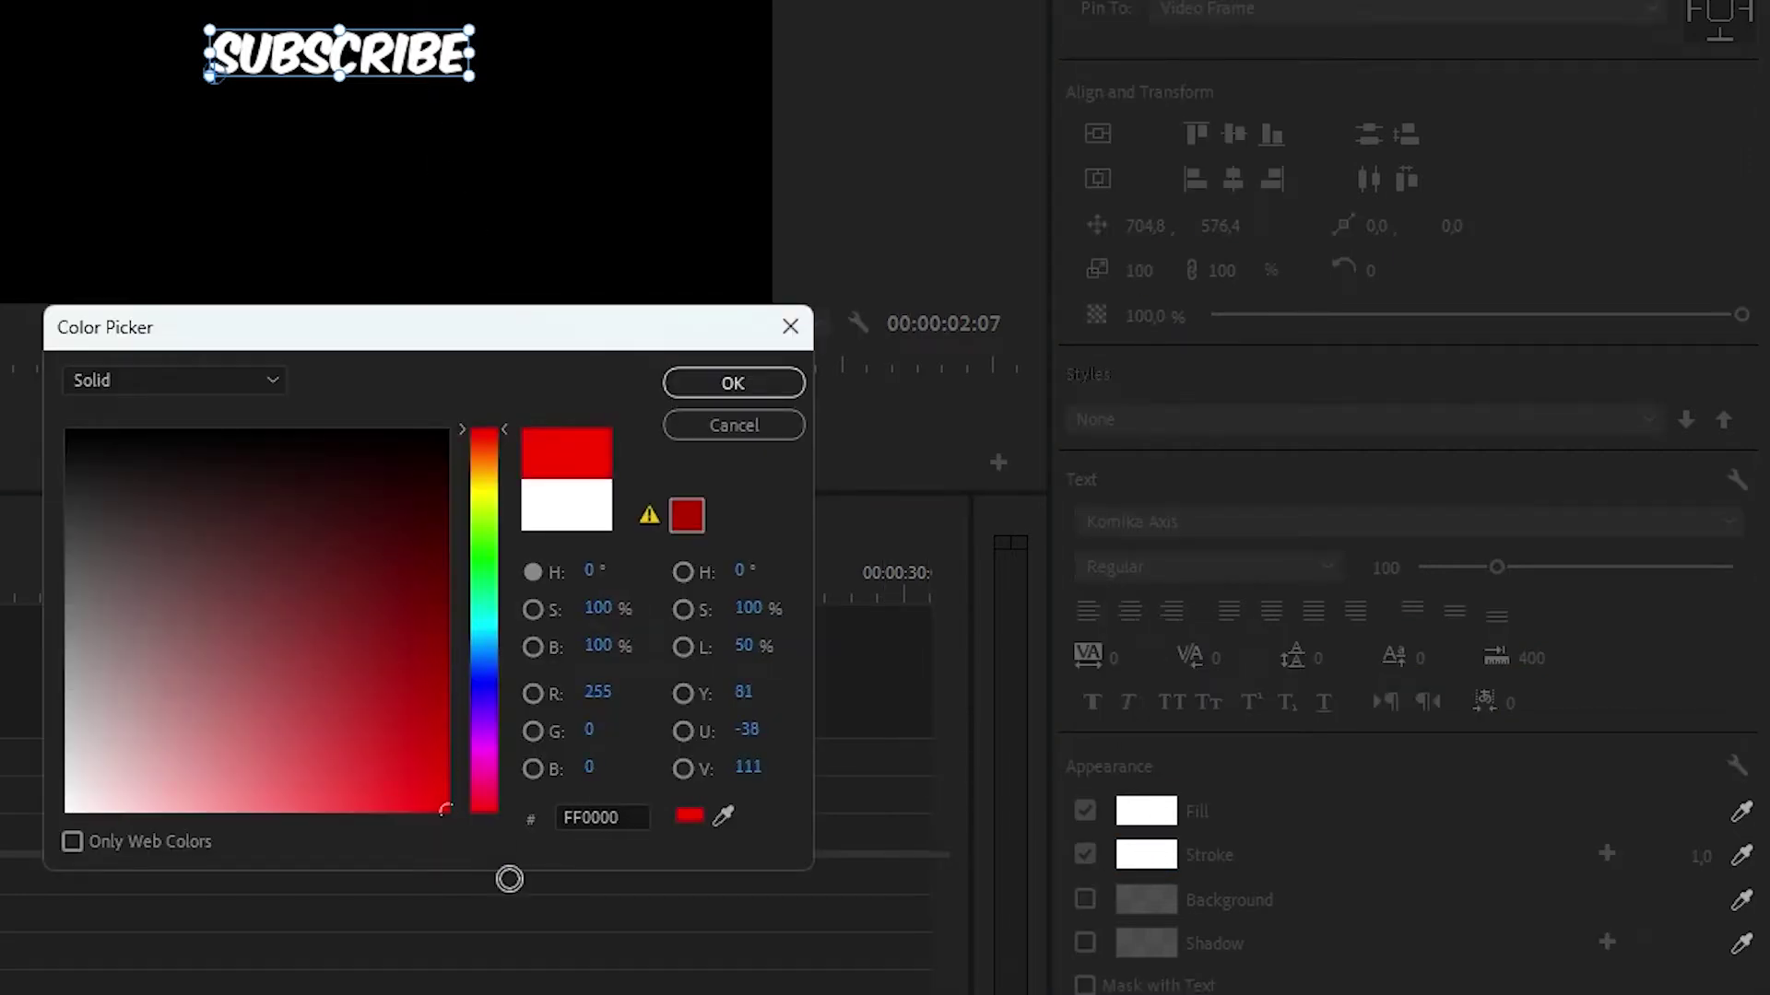
{"action": "left_click", "coordinate": [759, 382]}
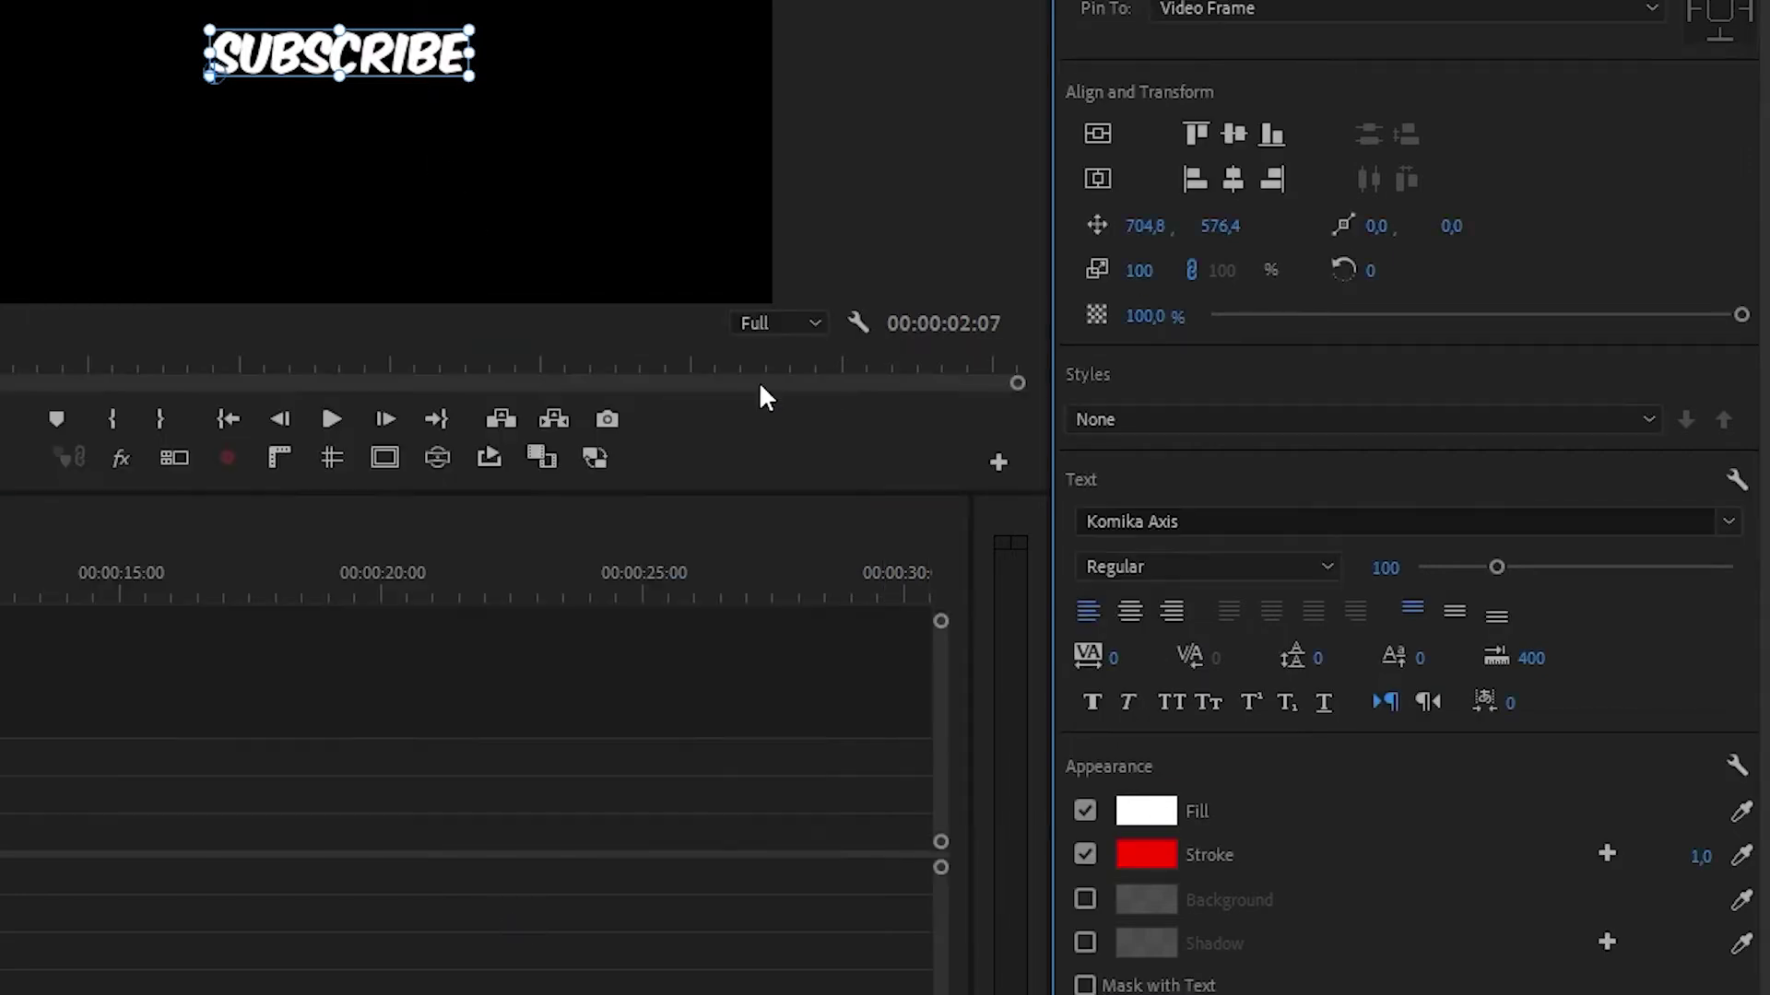
{"action": "left_click", "coordinate": [1699, 861]}
{"action": "type", "text": "10"}
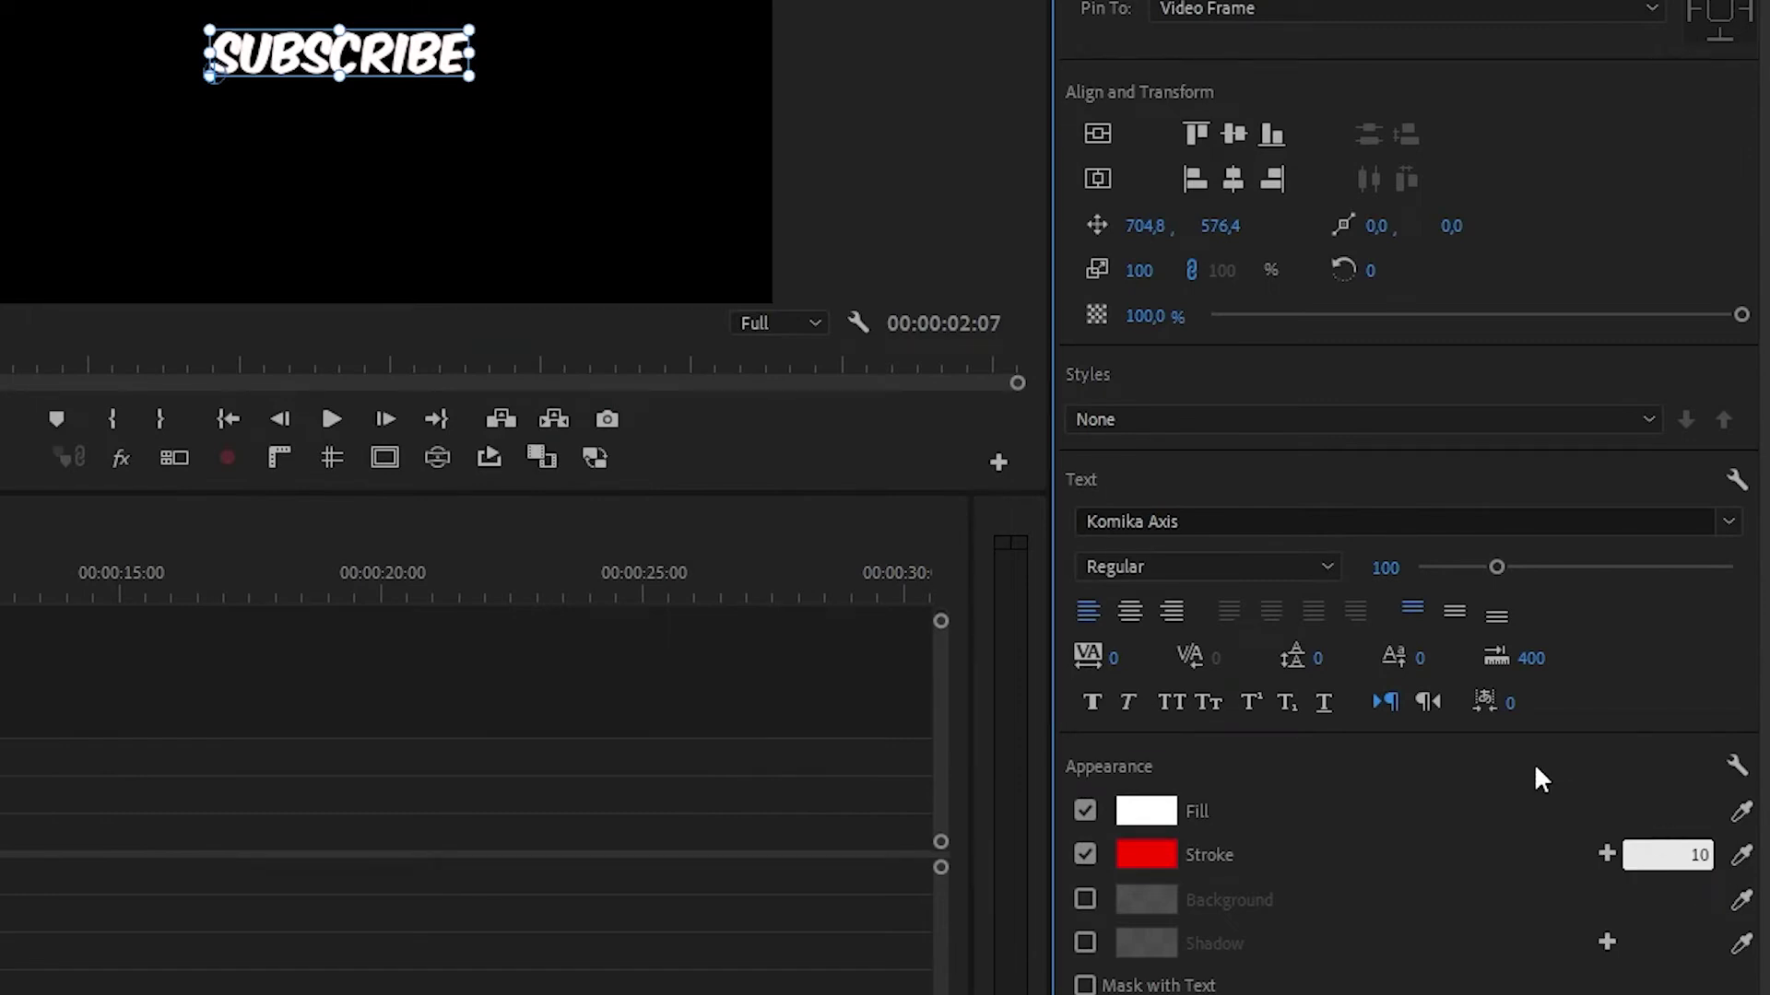
{"action": "key", "text": "Return"}
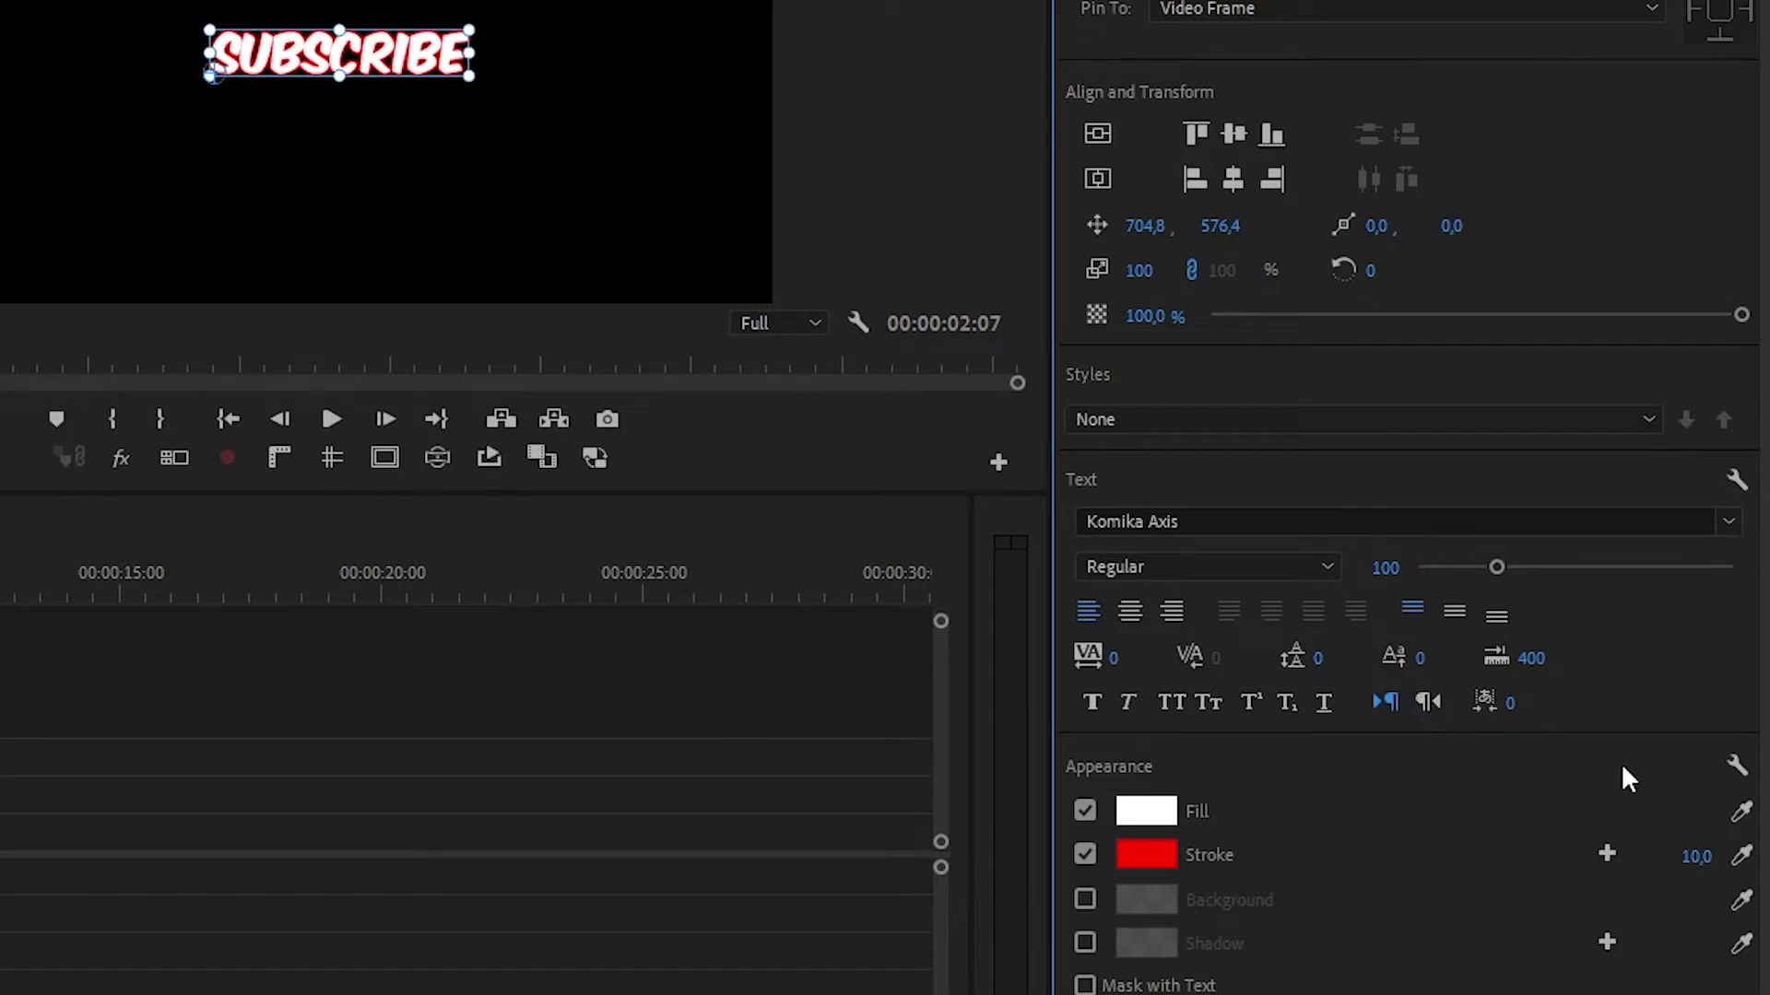
Add a second white stroke, width 10, to the SUBSCRIBE title.
{"action": "left_click", "coordinate": [1606, 853]}
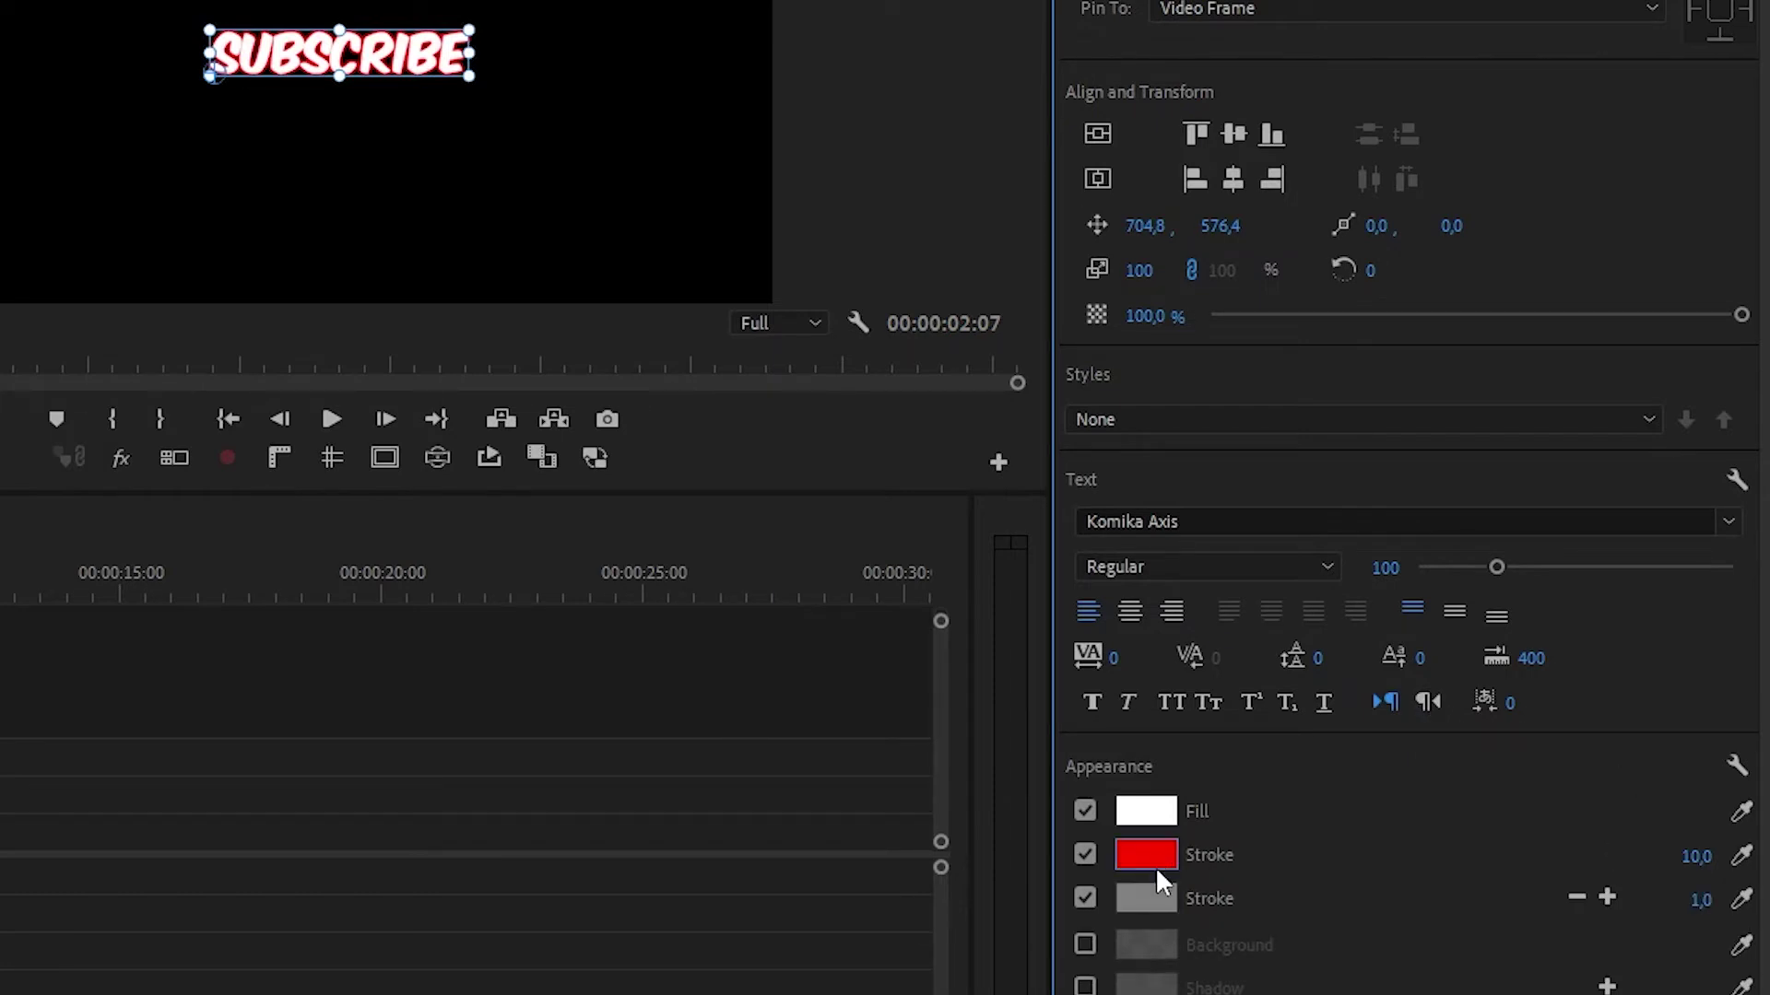
{"action": "left_click", "coordinate": [1149, 894]}
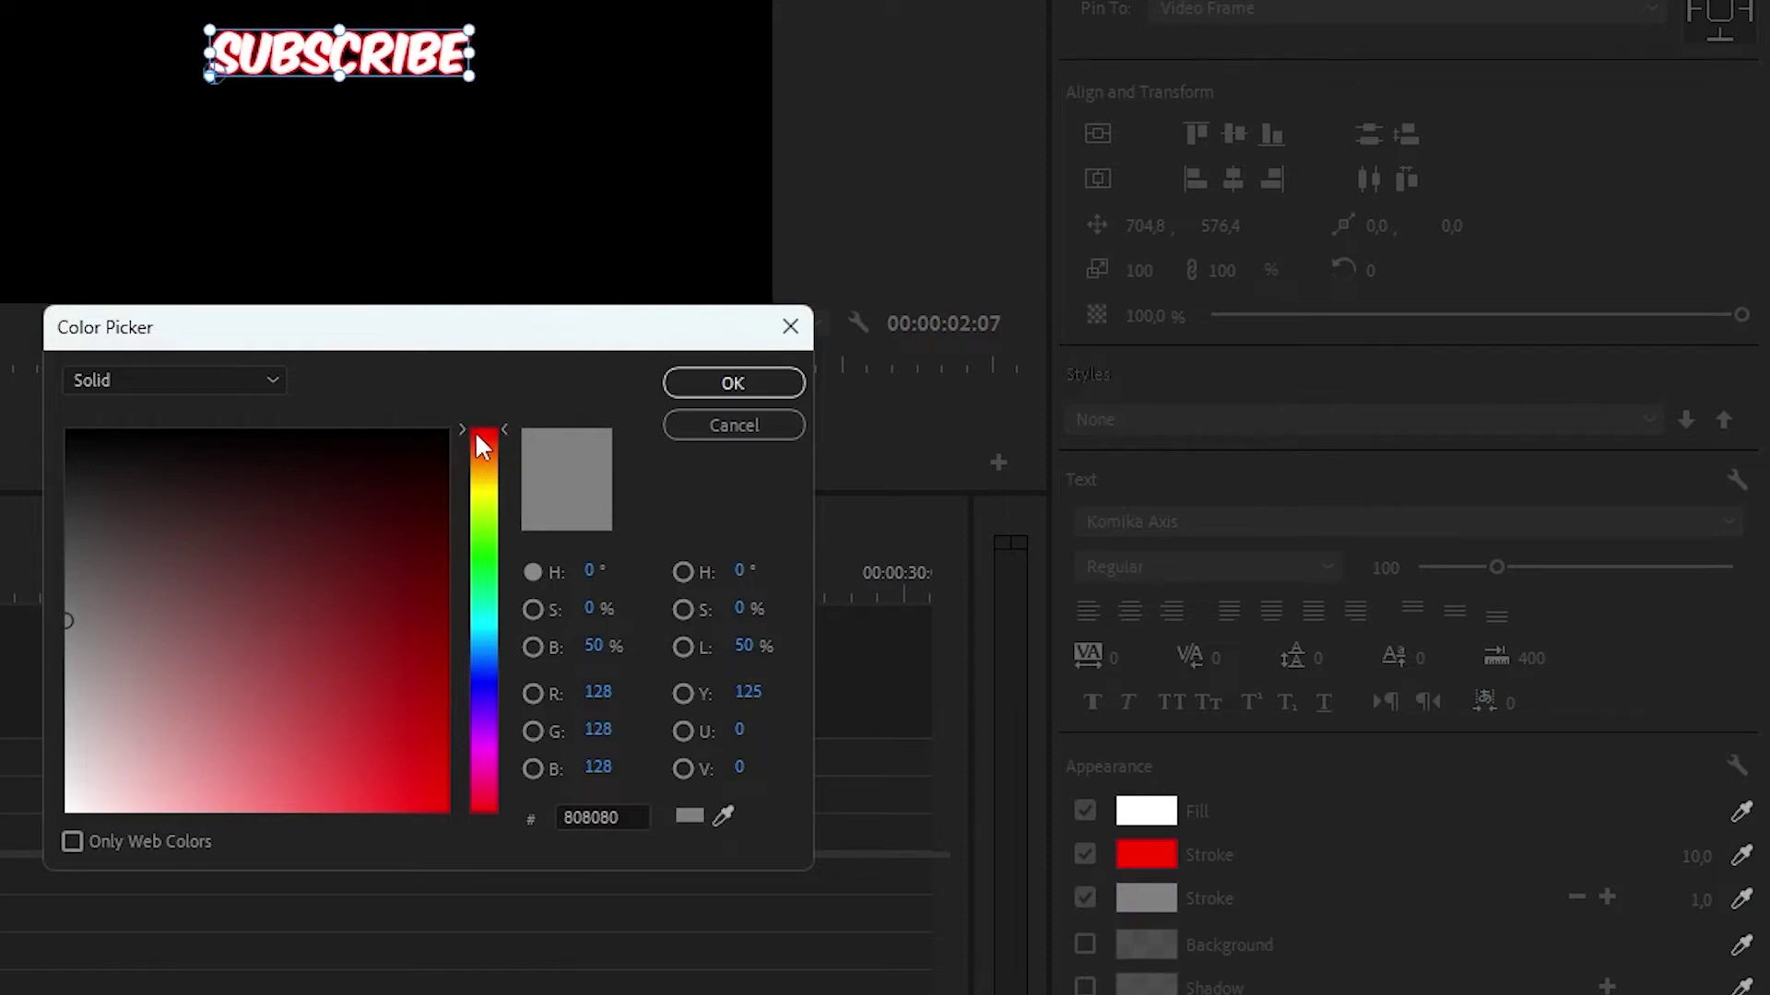
{"action": "left_click_drag", "start_coordinate": [480, 433], "coordinate": [483, 432]}
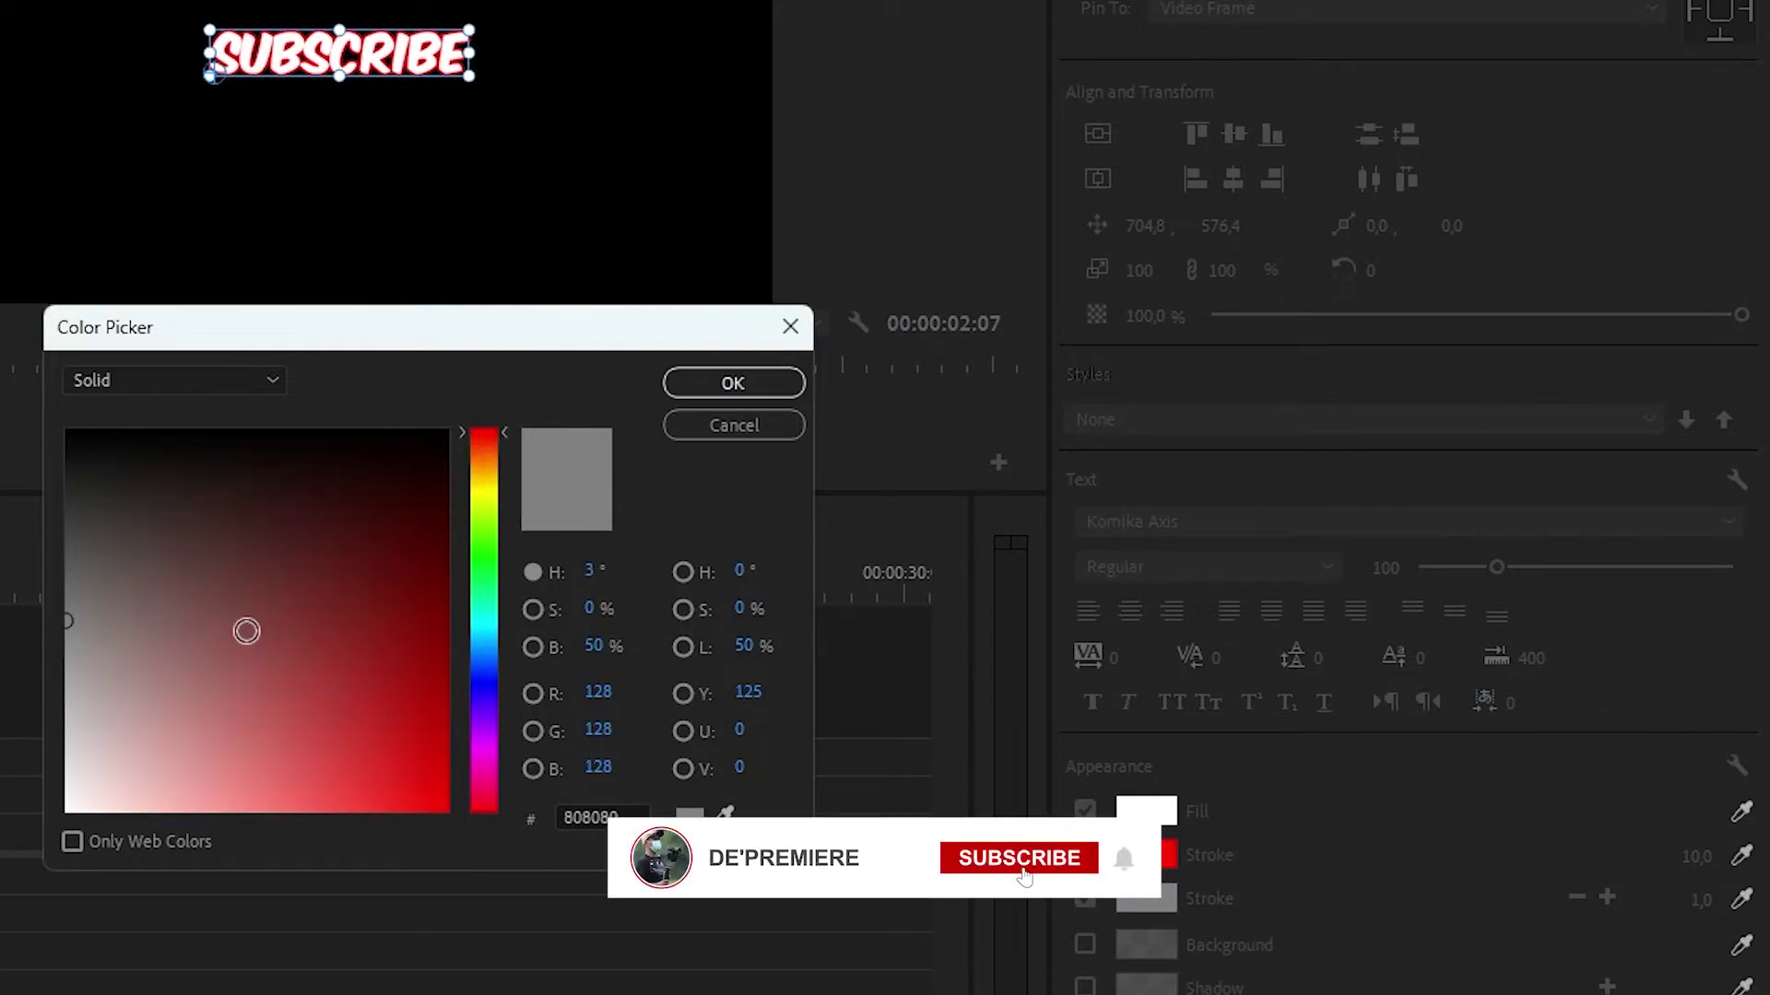
{"action": "left_click_drag", "start_coordinate": [246, 630], "coordinate": [67, 811]}
{"action": "left_click", "coordinate": [763, 382]}
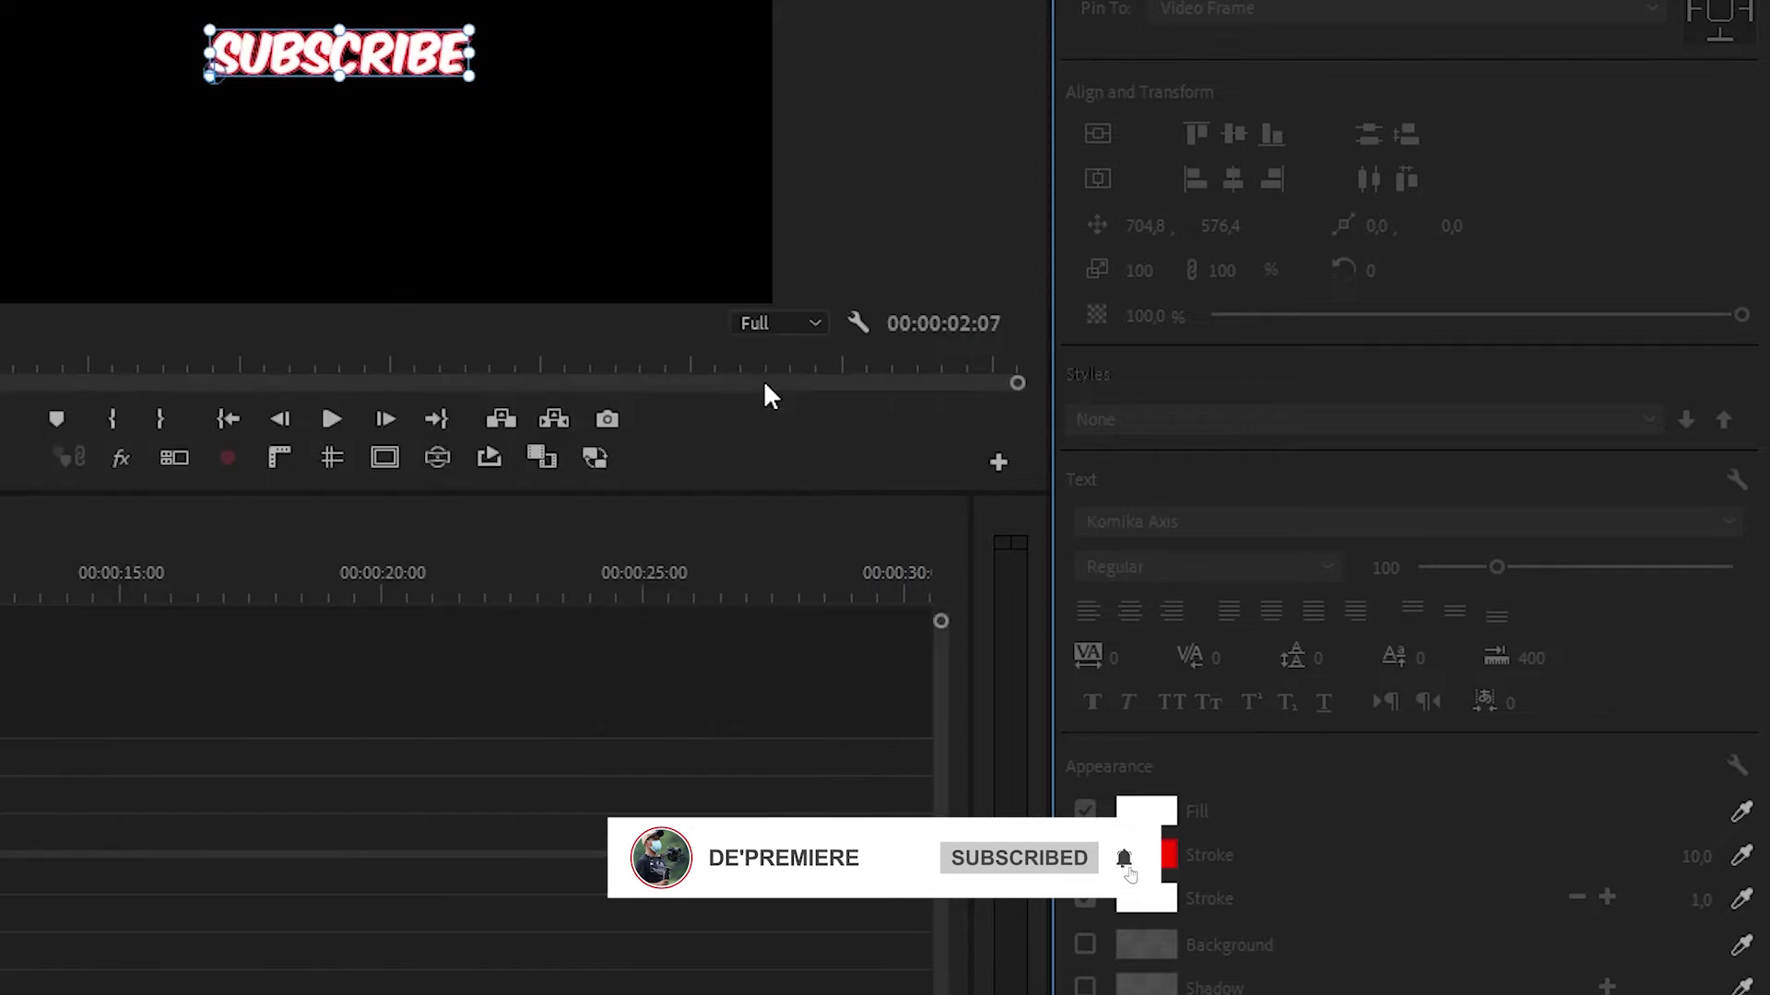
{"action": "left_click", "coordinate": [1698, 900]}
{"action": "type", "text": "0"}
{"action": "key", "text": "Return"}
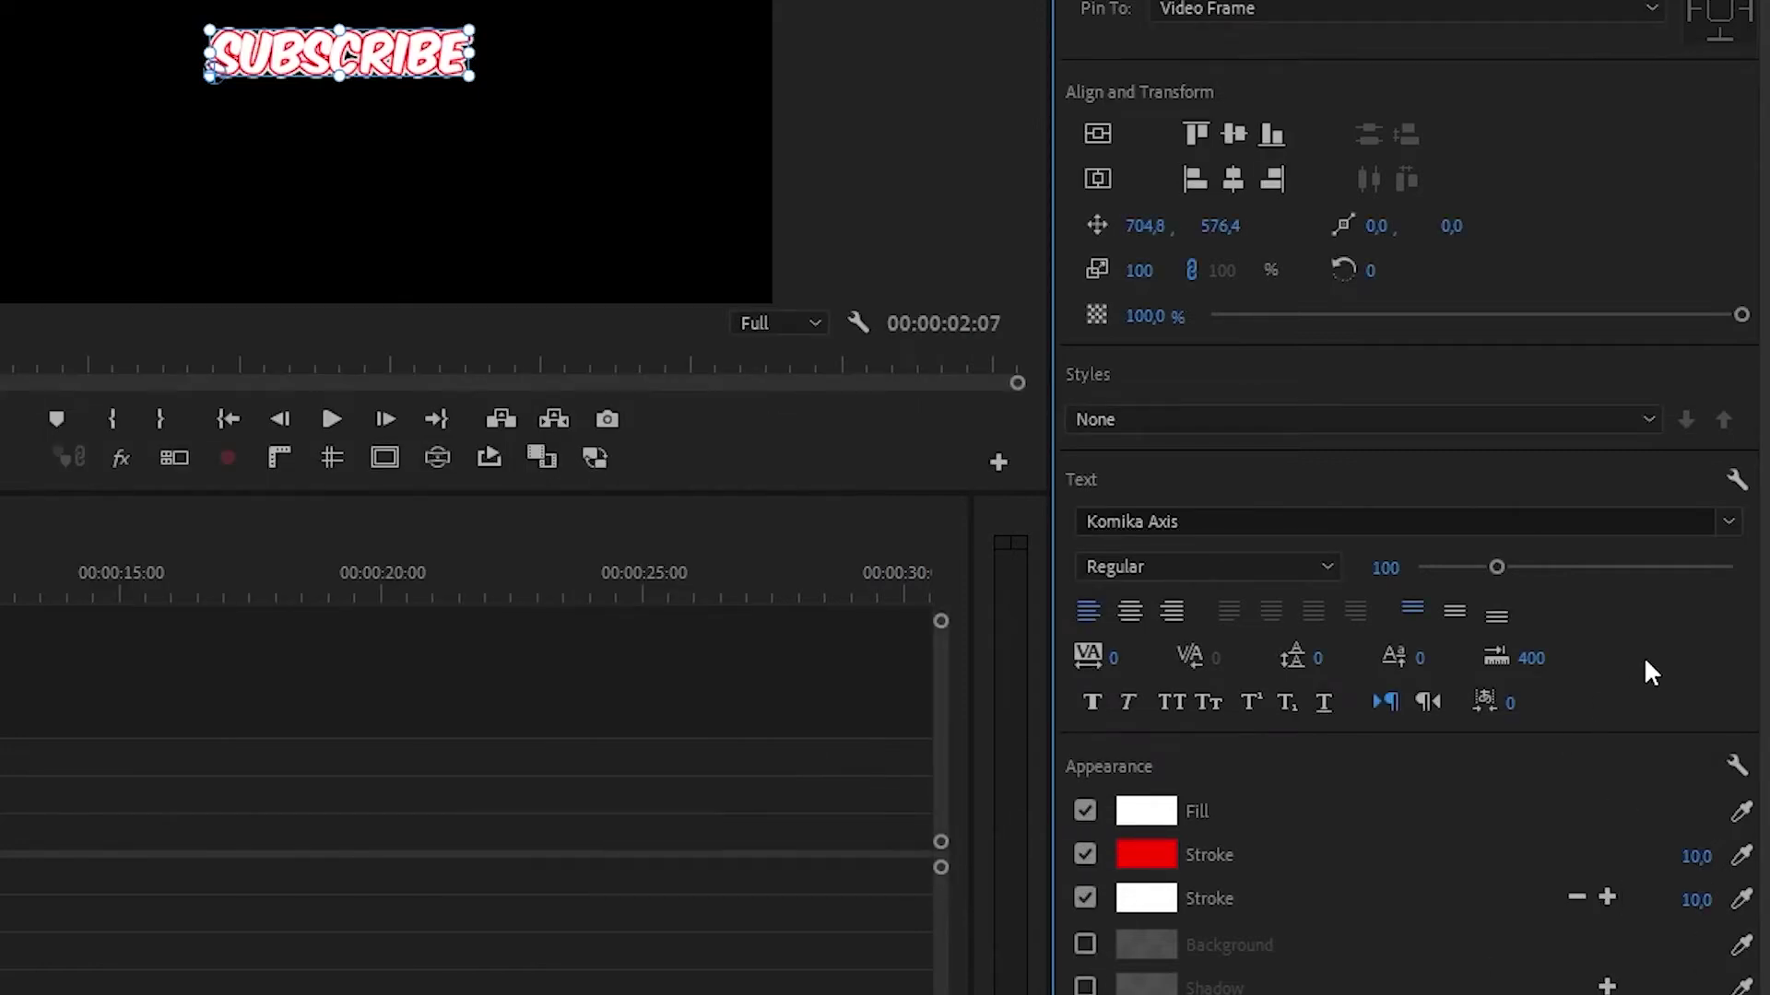
Zoom in on the SUBSCRIBE clip, scrub to 00:00:00:21 and reselect its text.
{"action": "left_click", "coordinate": [425, 680]}
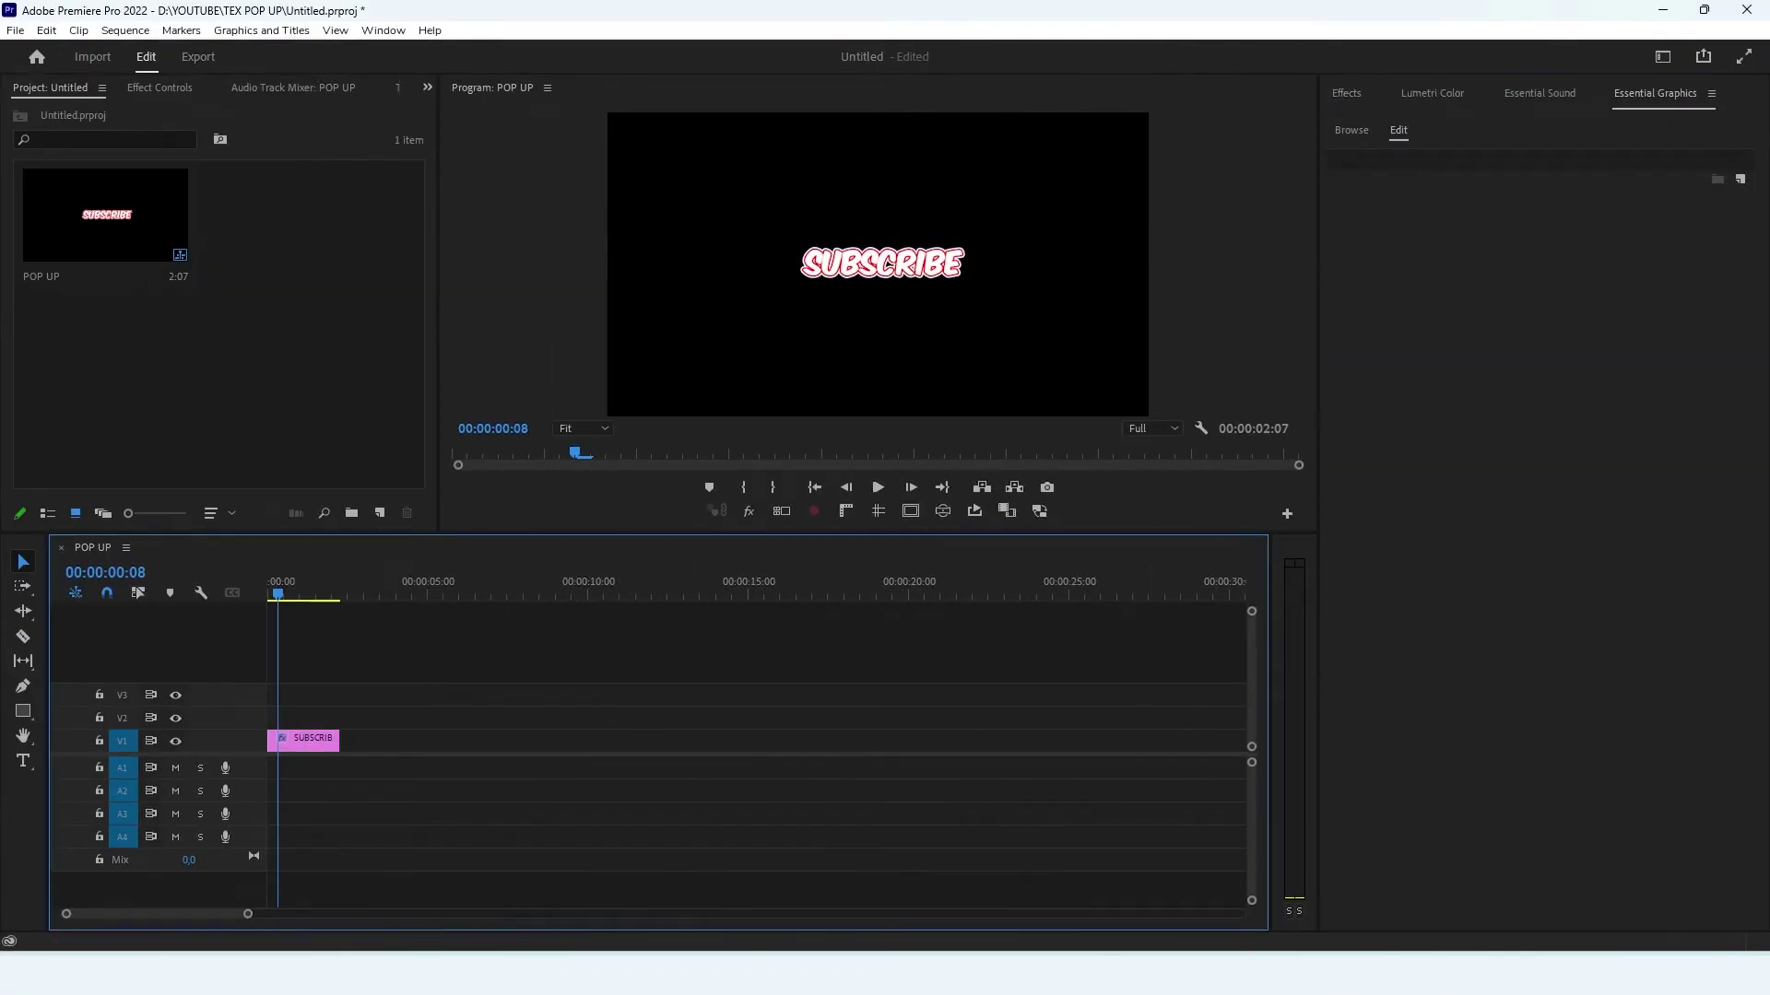
{"action": "left_click", "coordinate": [316, 748]}
{"action": "key", "text": "="}
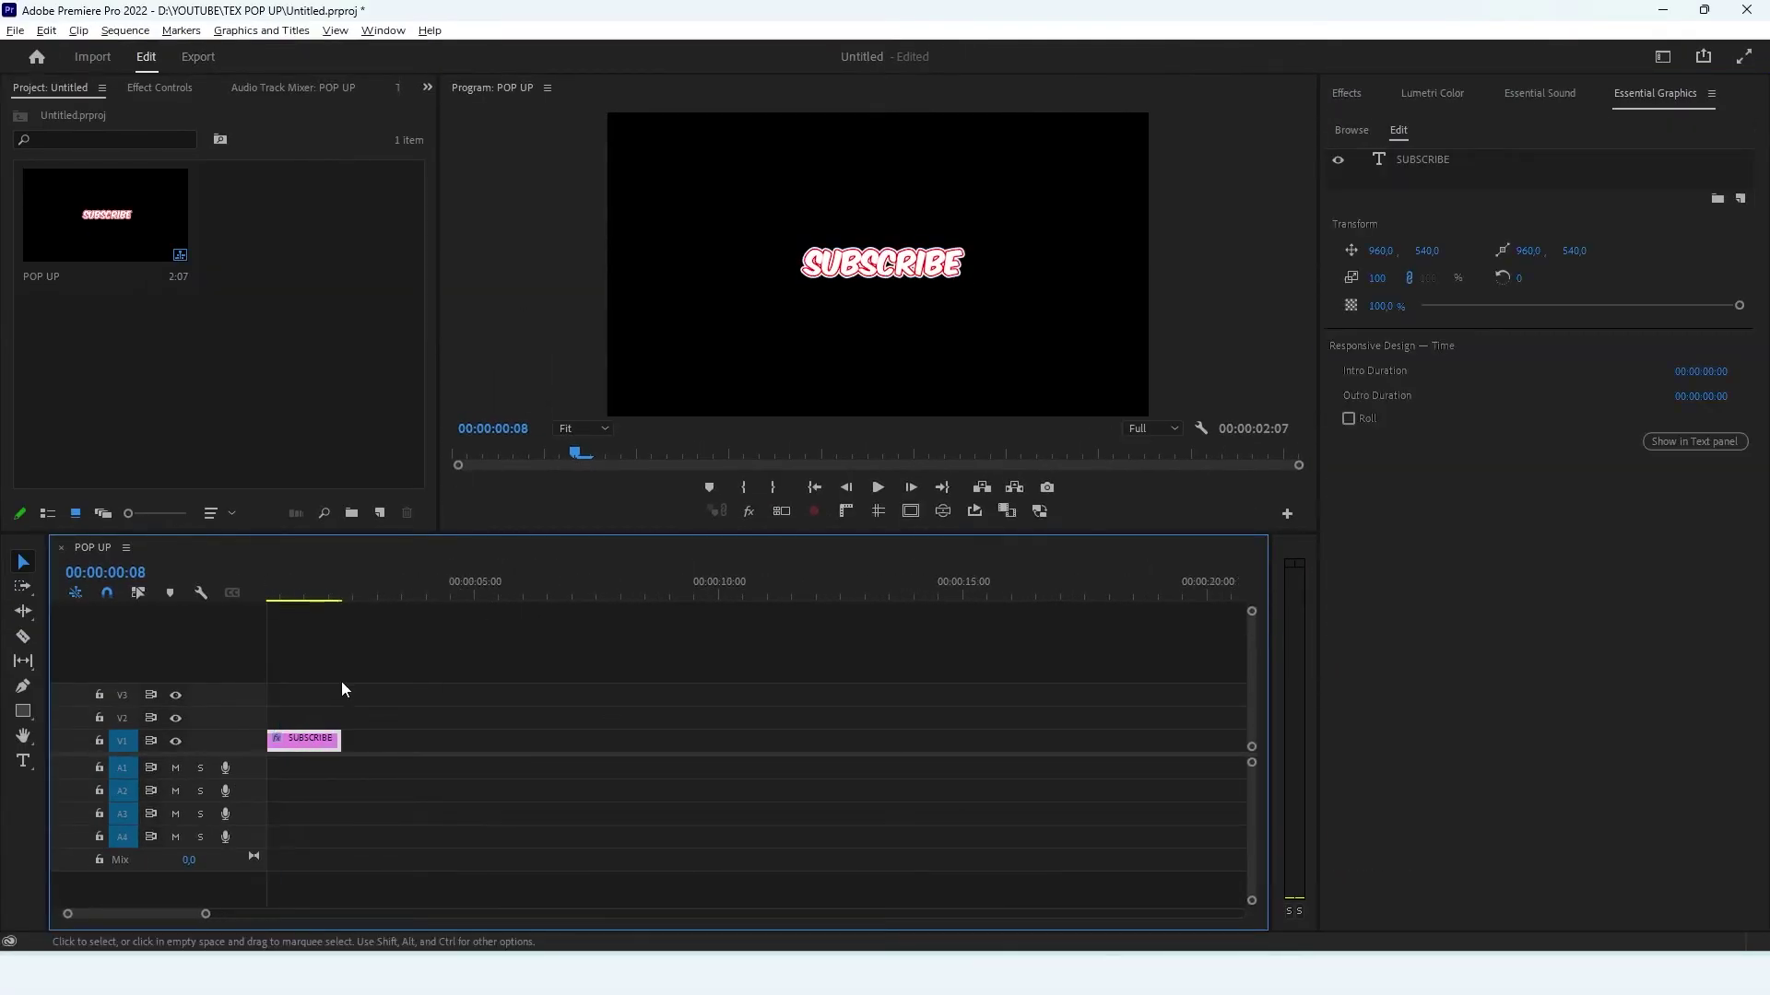
{"action": "key", "text": "="}
{"action": "left_click_drag", "start_coordinate": [290, 622], "coordinate": [316, 653]}
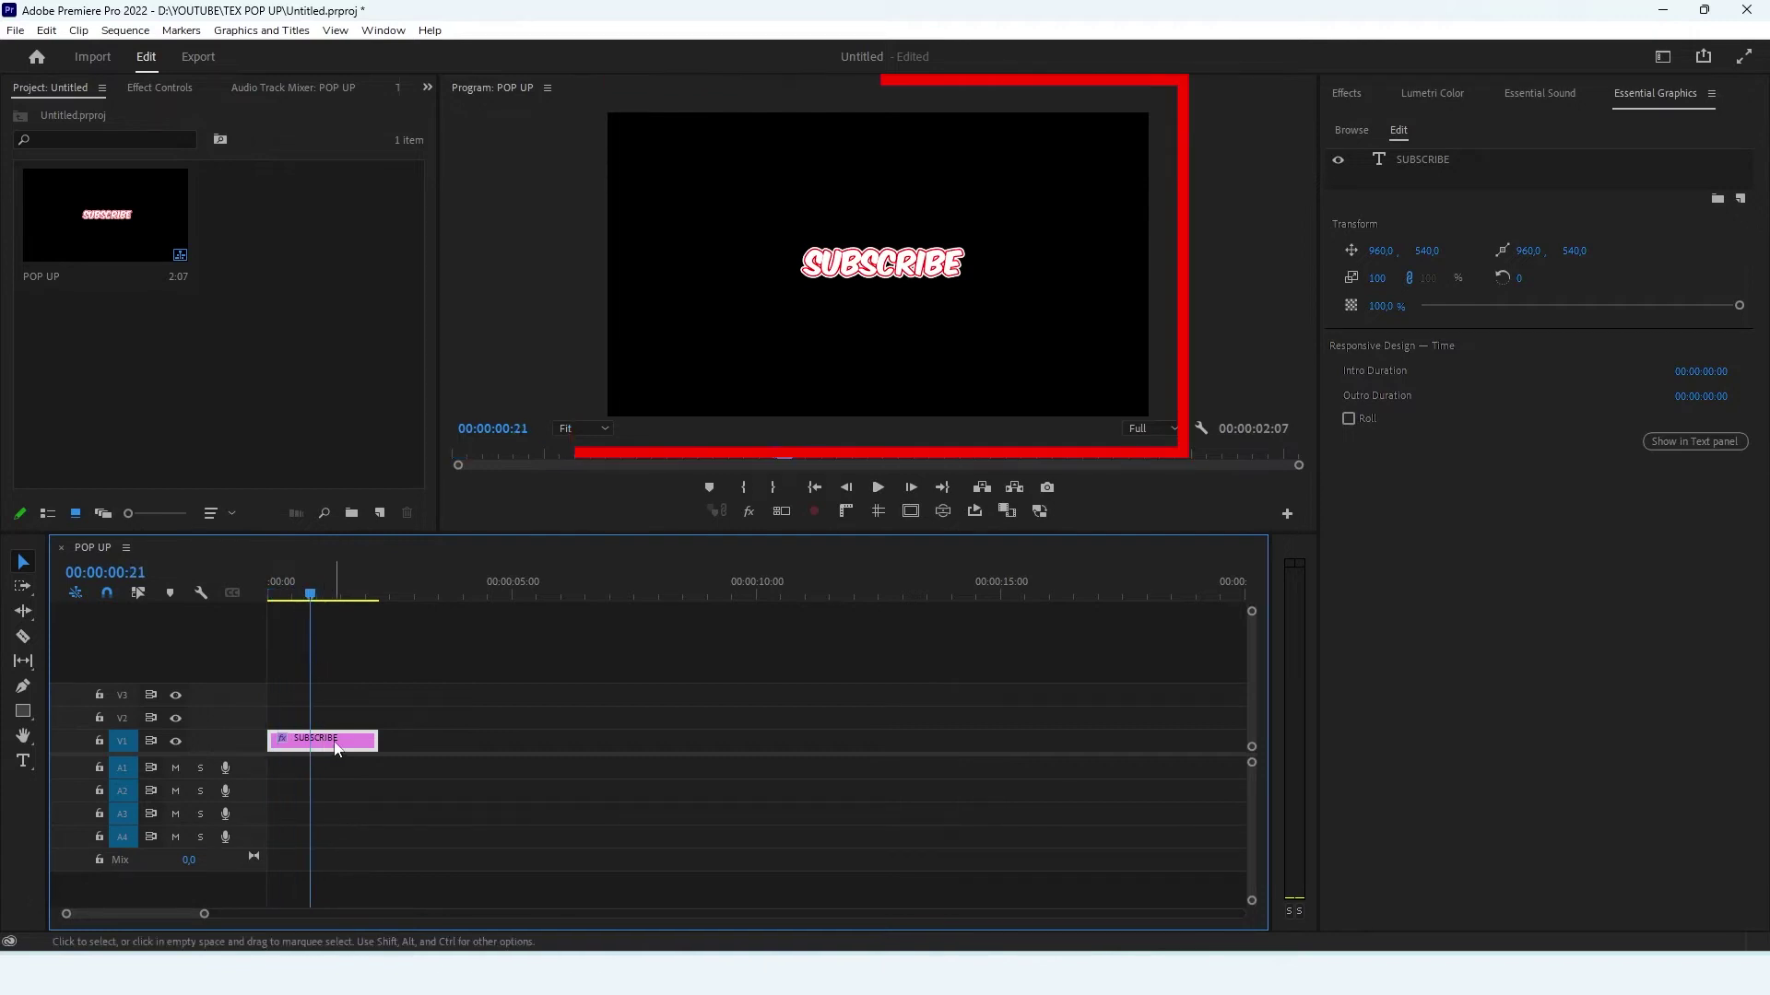
{"action": "left_click", "coordinate": [949, 267]}
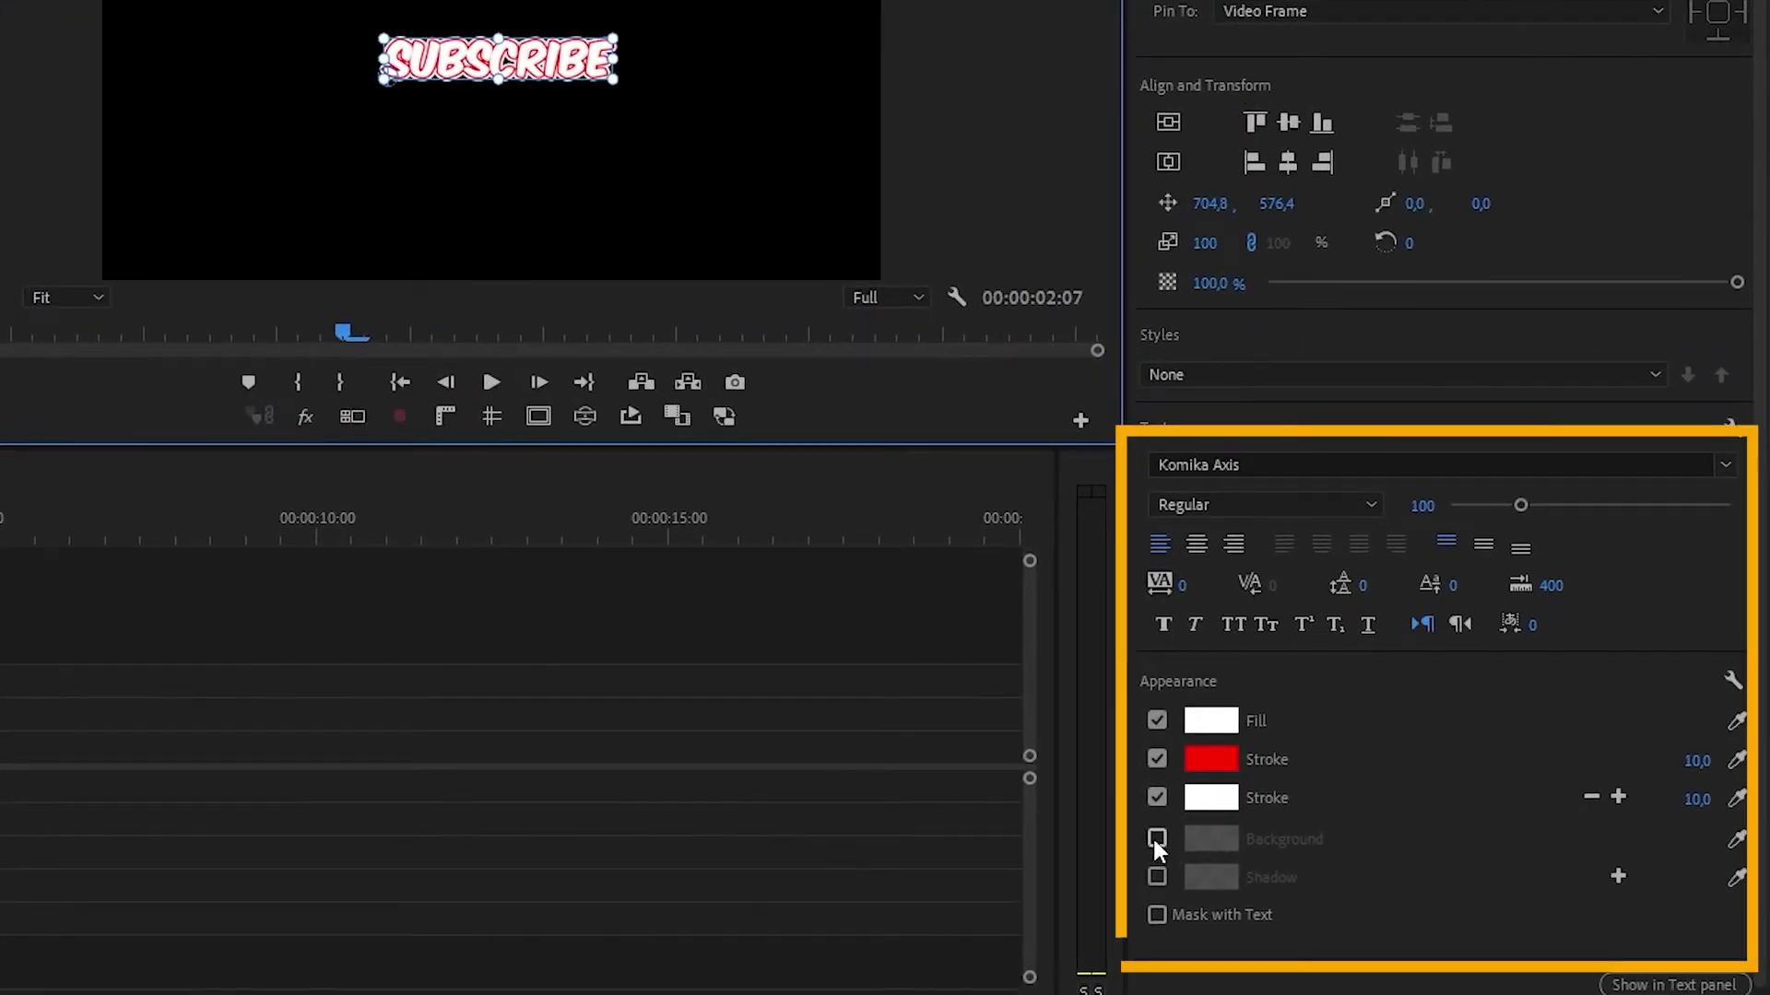
Enable a fully opaque, saturated orange background behind the SUBSCRIBE text.
{"action": "left_click", "coordinate": [1156, 838]}
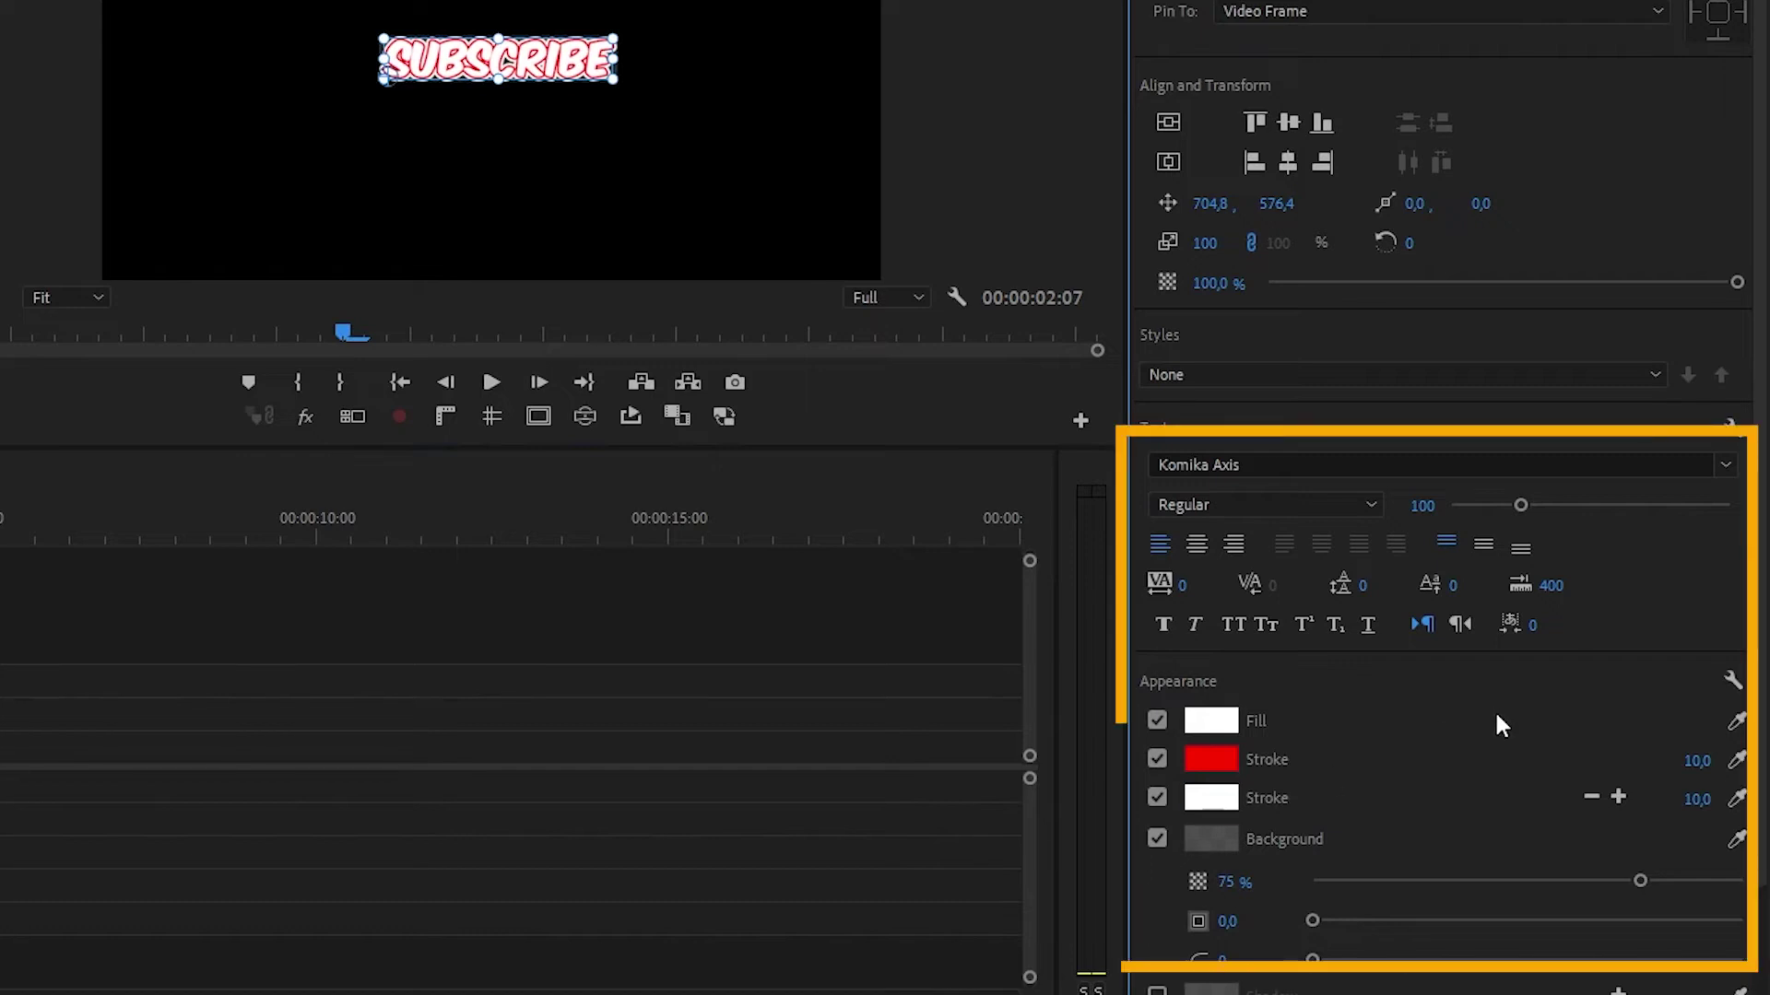
{"action": "scroll", "coordinate": [1496, 706], "scroll_direction": "down", "scroll_amount": 1}
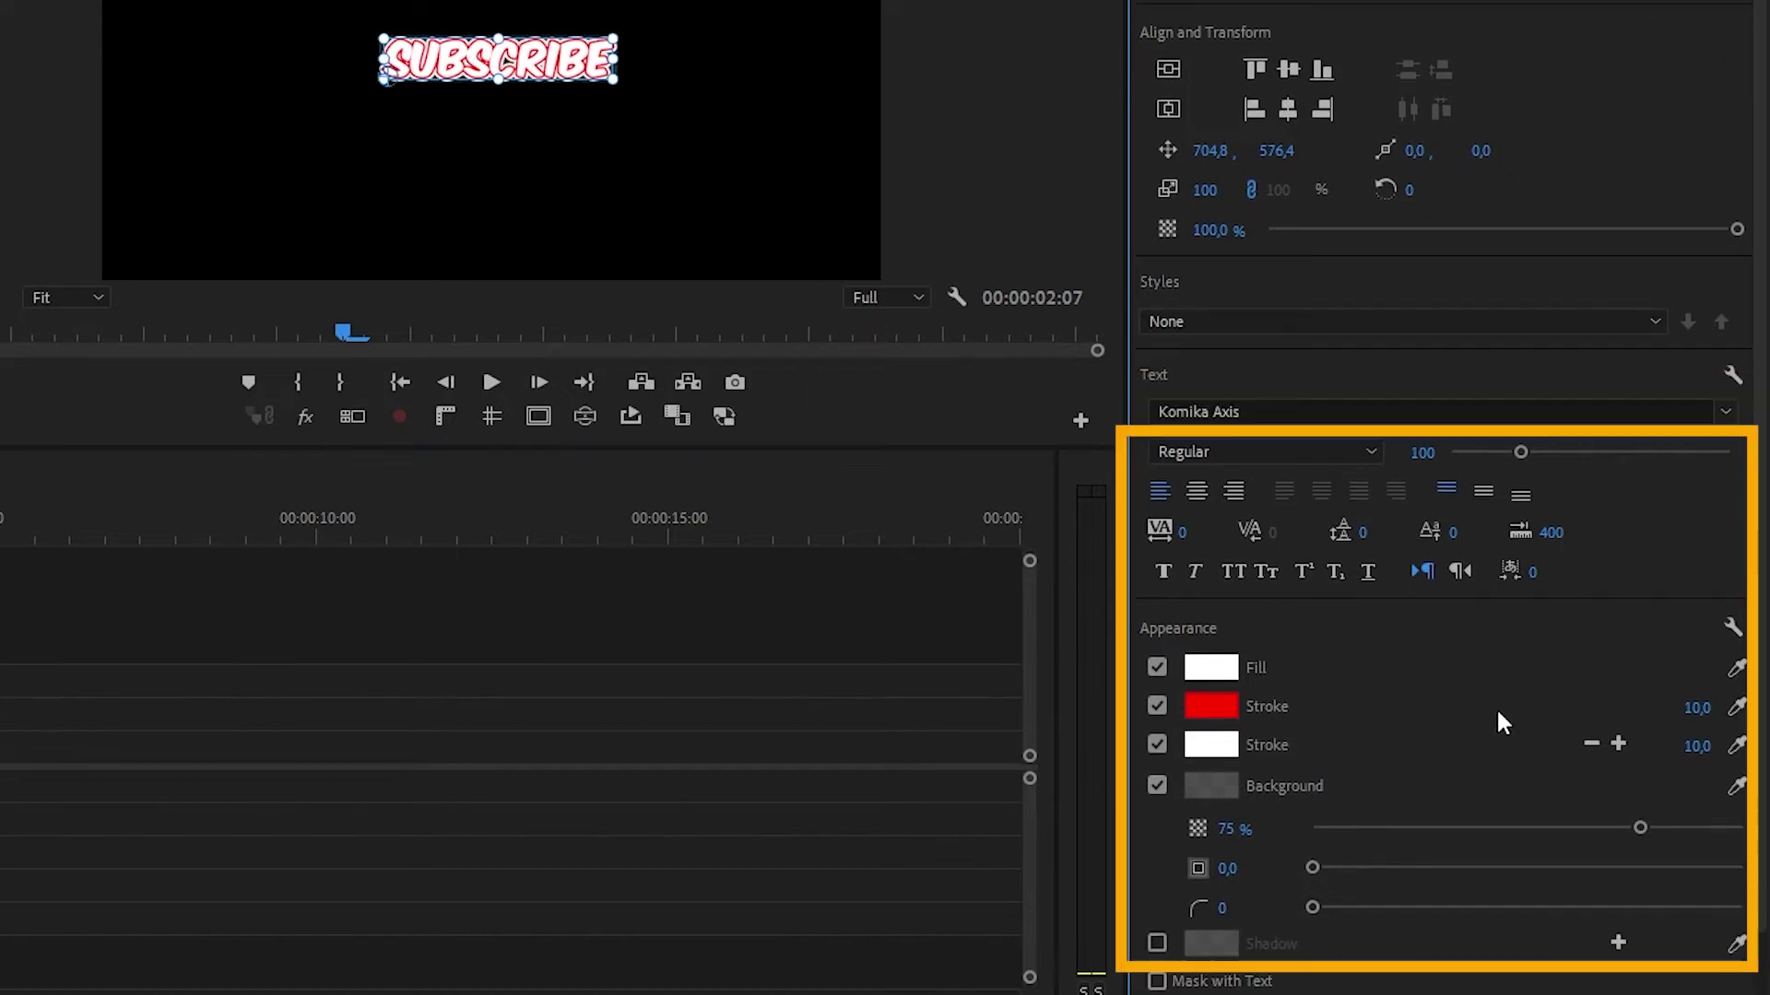
{"action": "left_click", "coordinate": [1216, 786]}
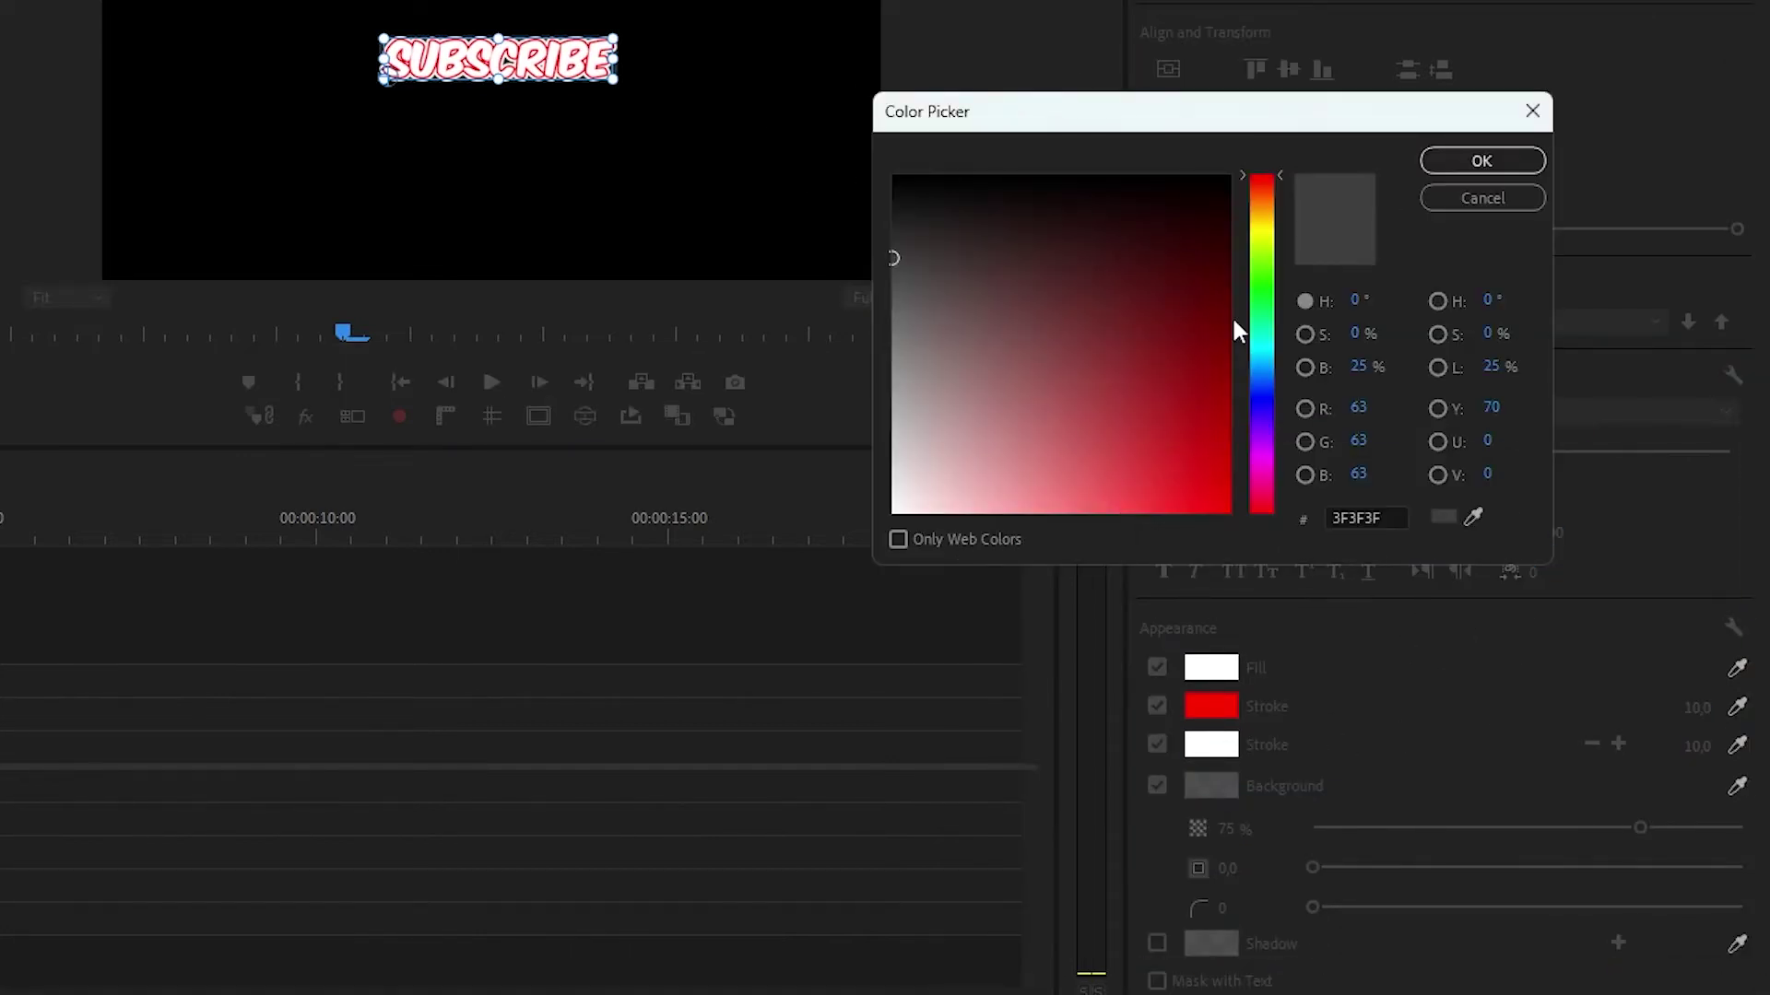
{"action": "left_click_drag", "start_coordinate": [1267, 289], "coordinate": [1272, 211]}
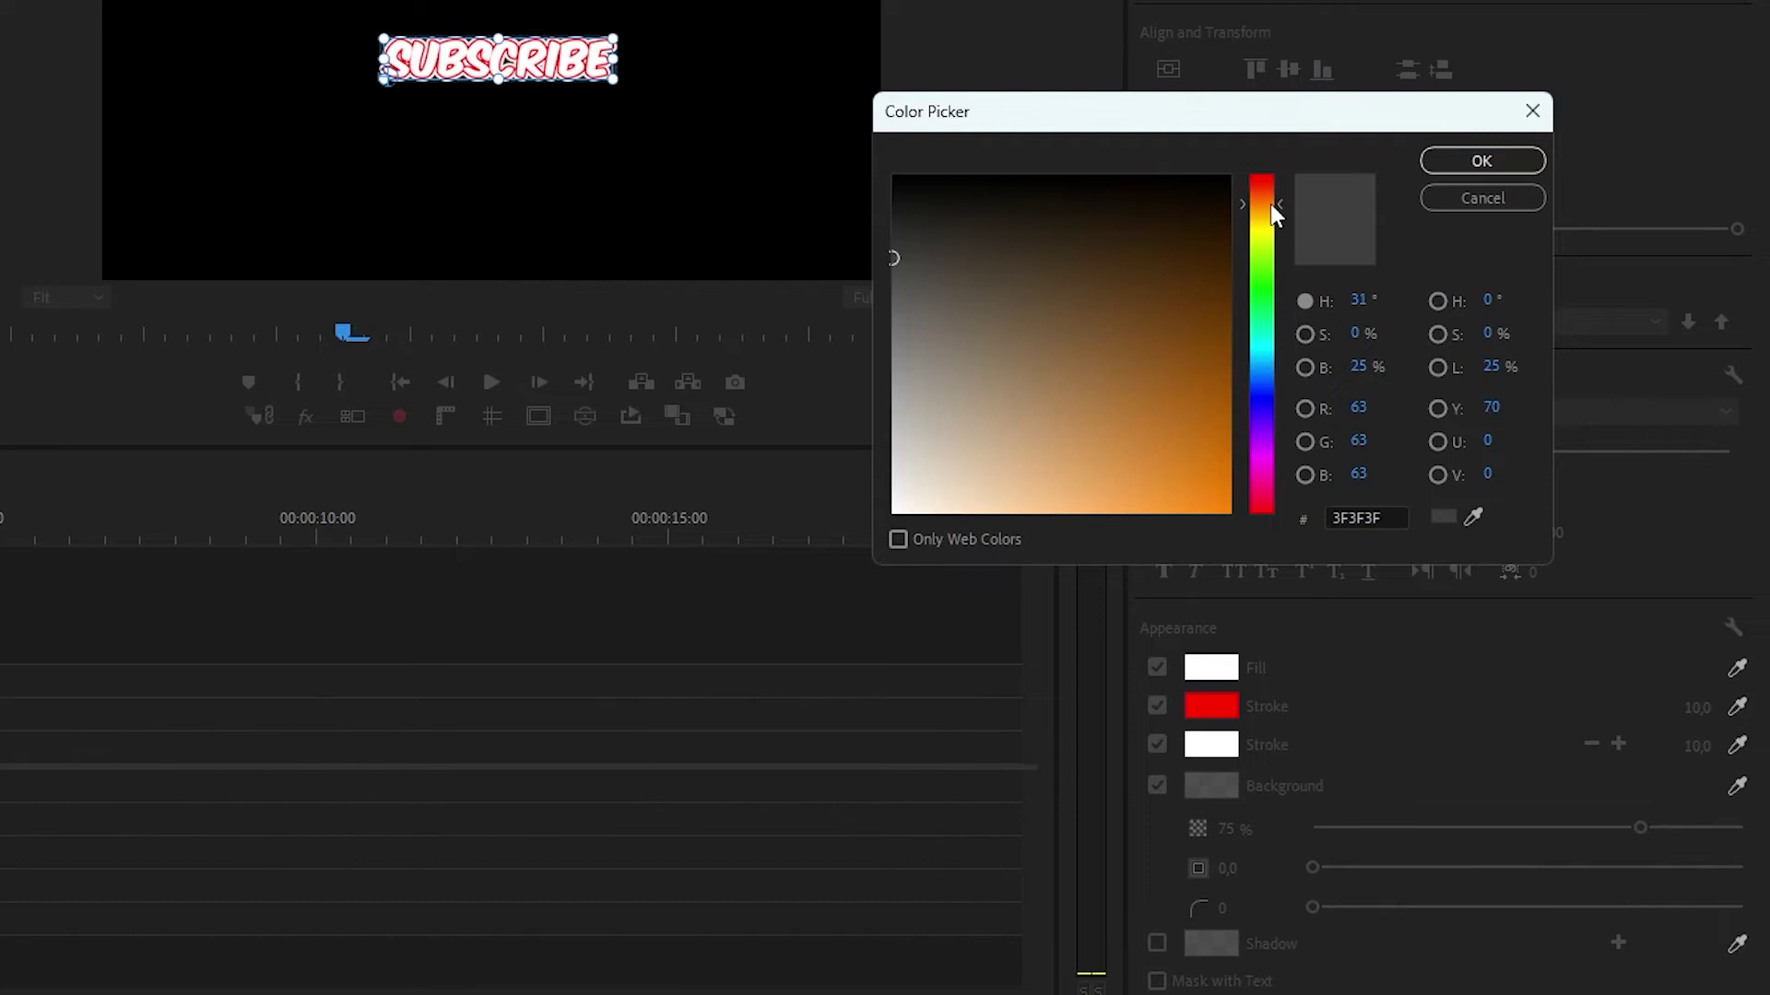
{"action": "left_click_drag", "start_coordinate": [1165, 292], "coordinate": [1281, 671]}
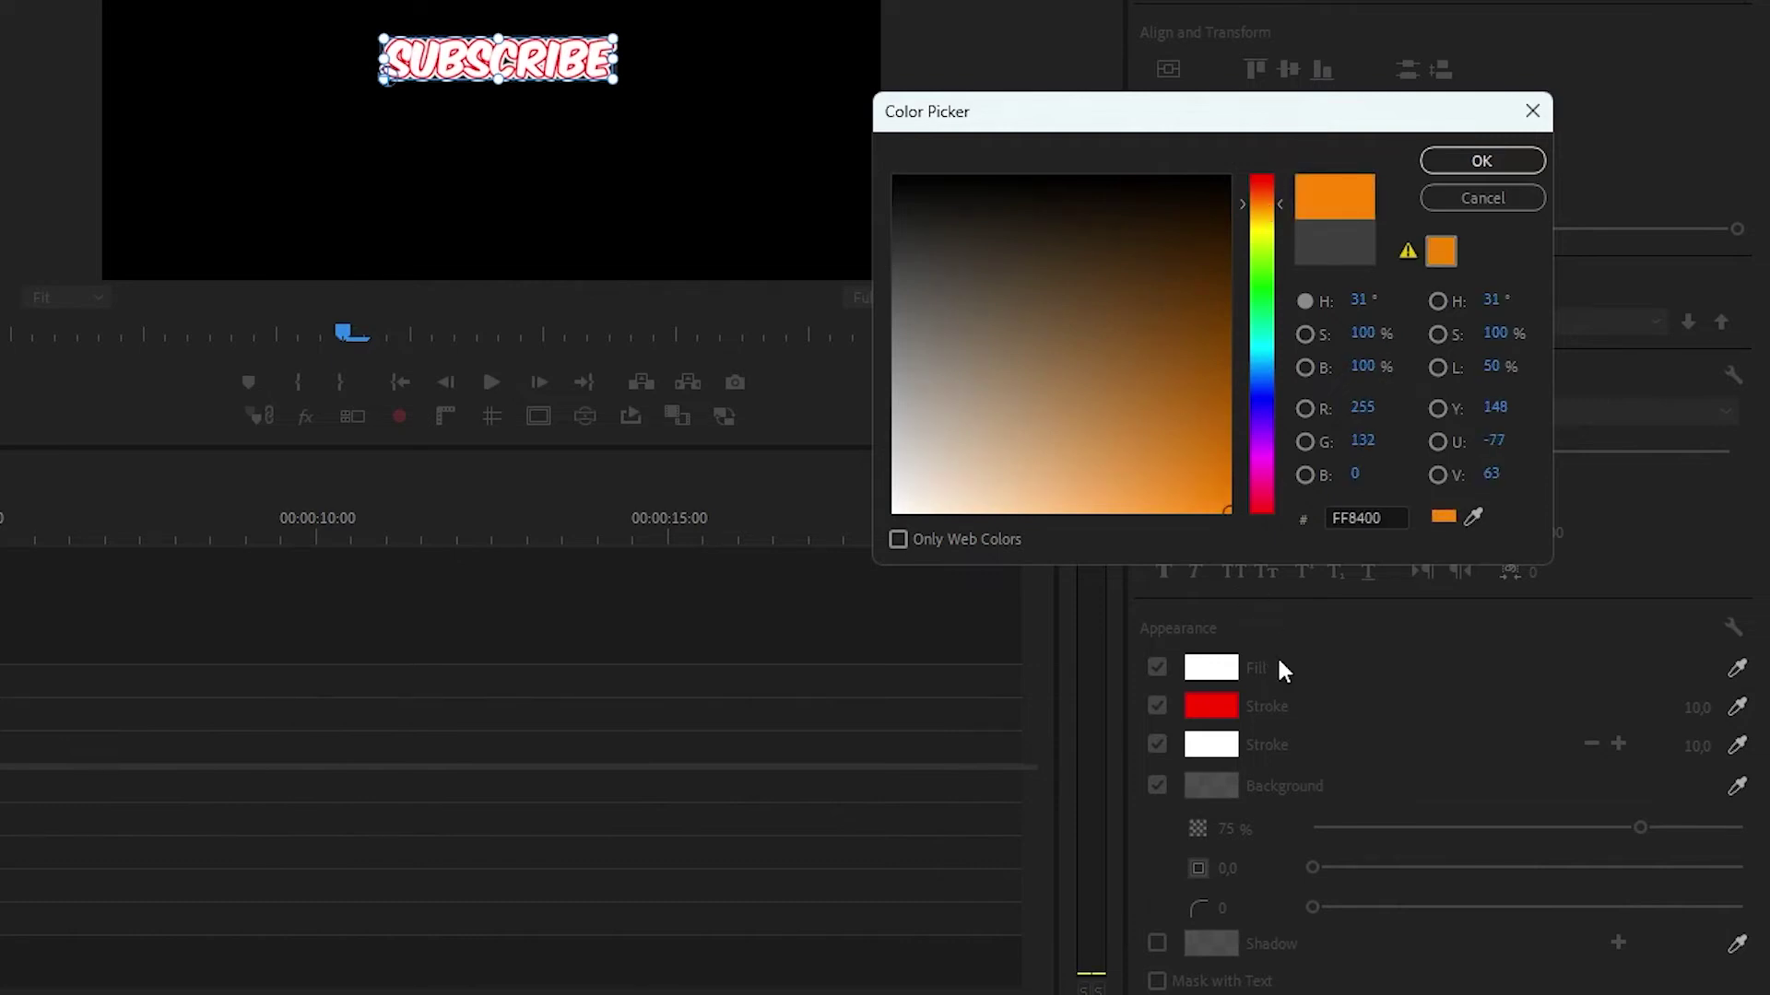
{"action": "left_click", "coordinate": [1486, 164]}
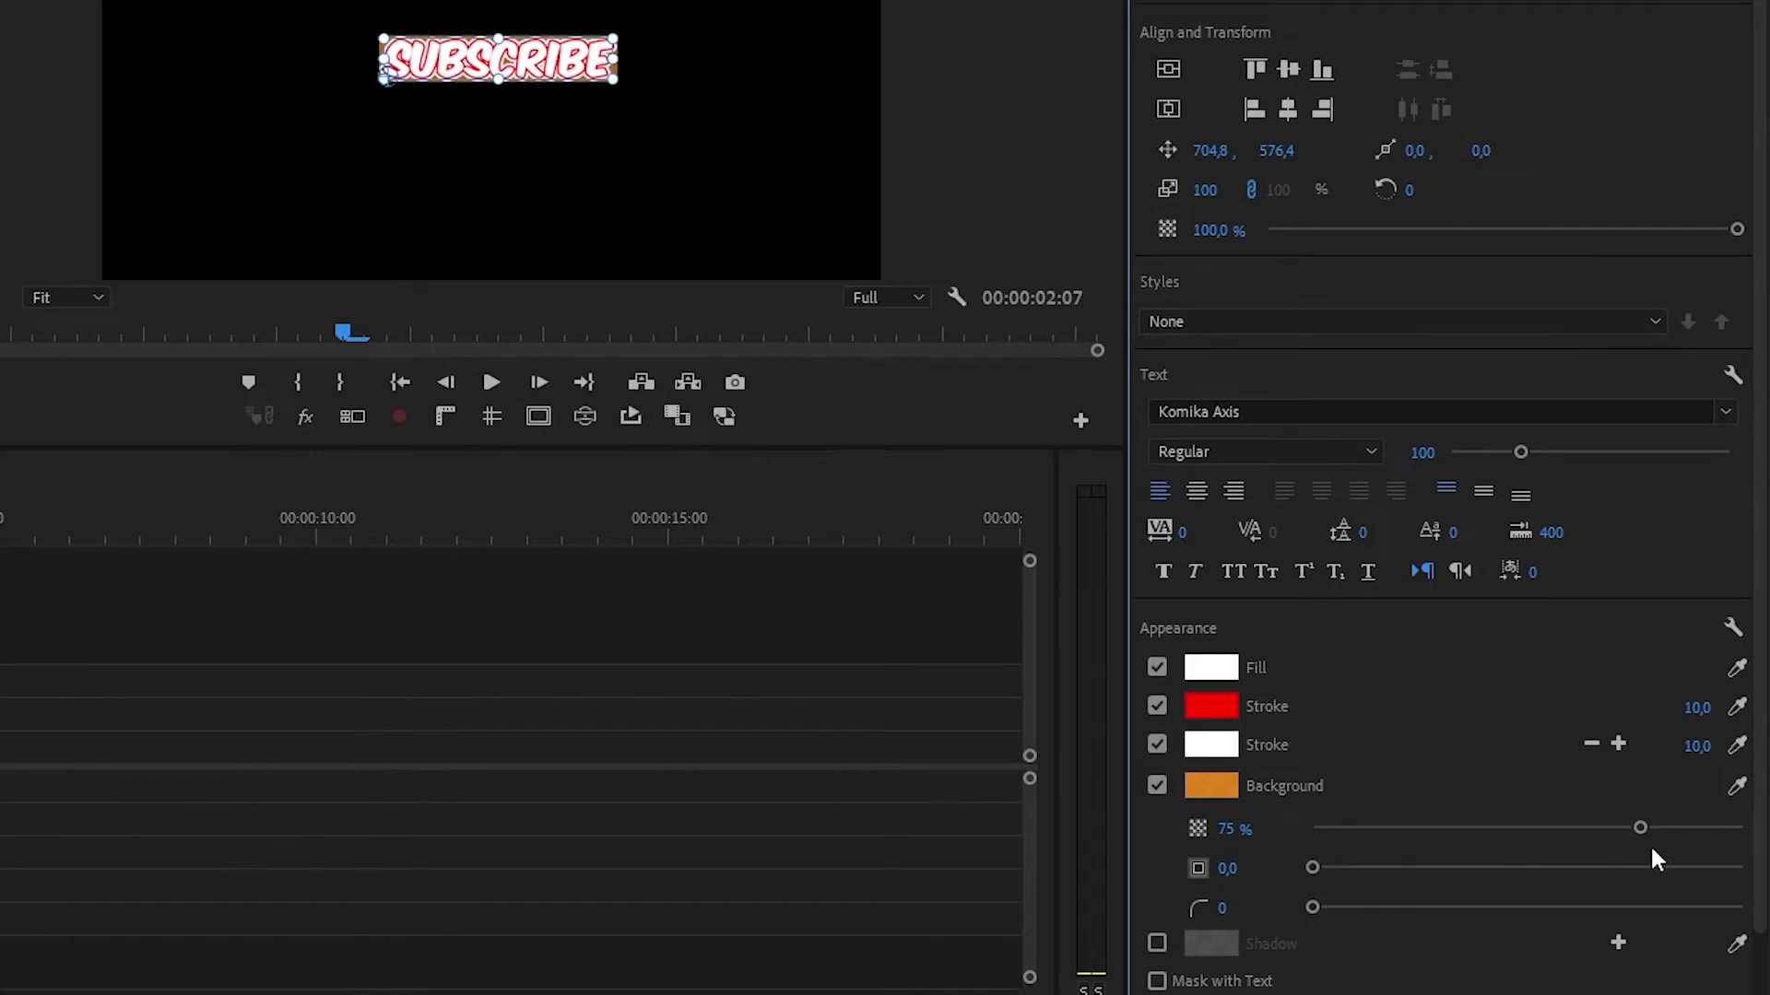
{"action": "left_click_drag", "start_coordinate": [1639, 828], "coordinate": [1743, 828]}
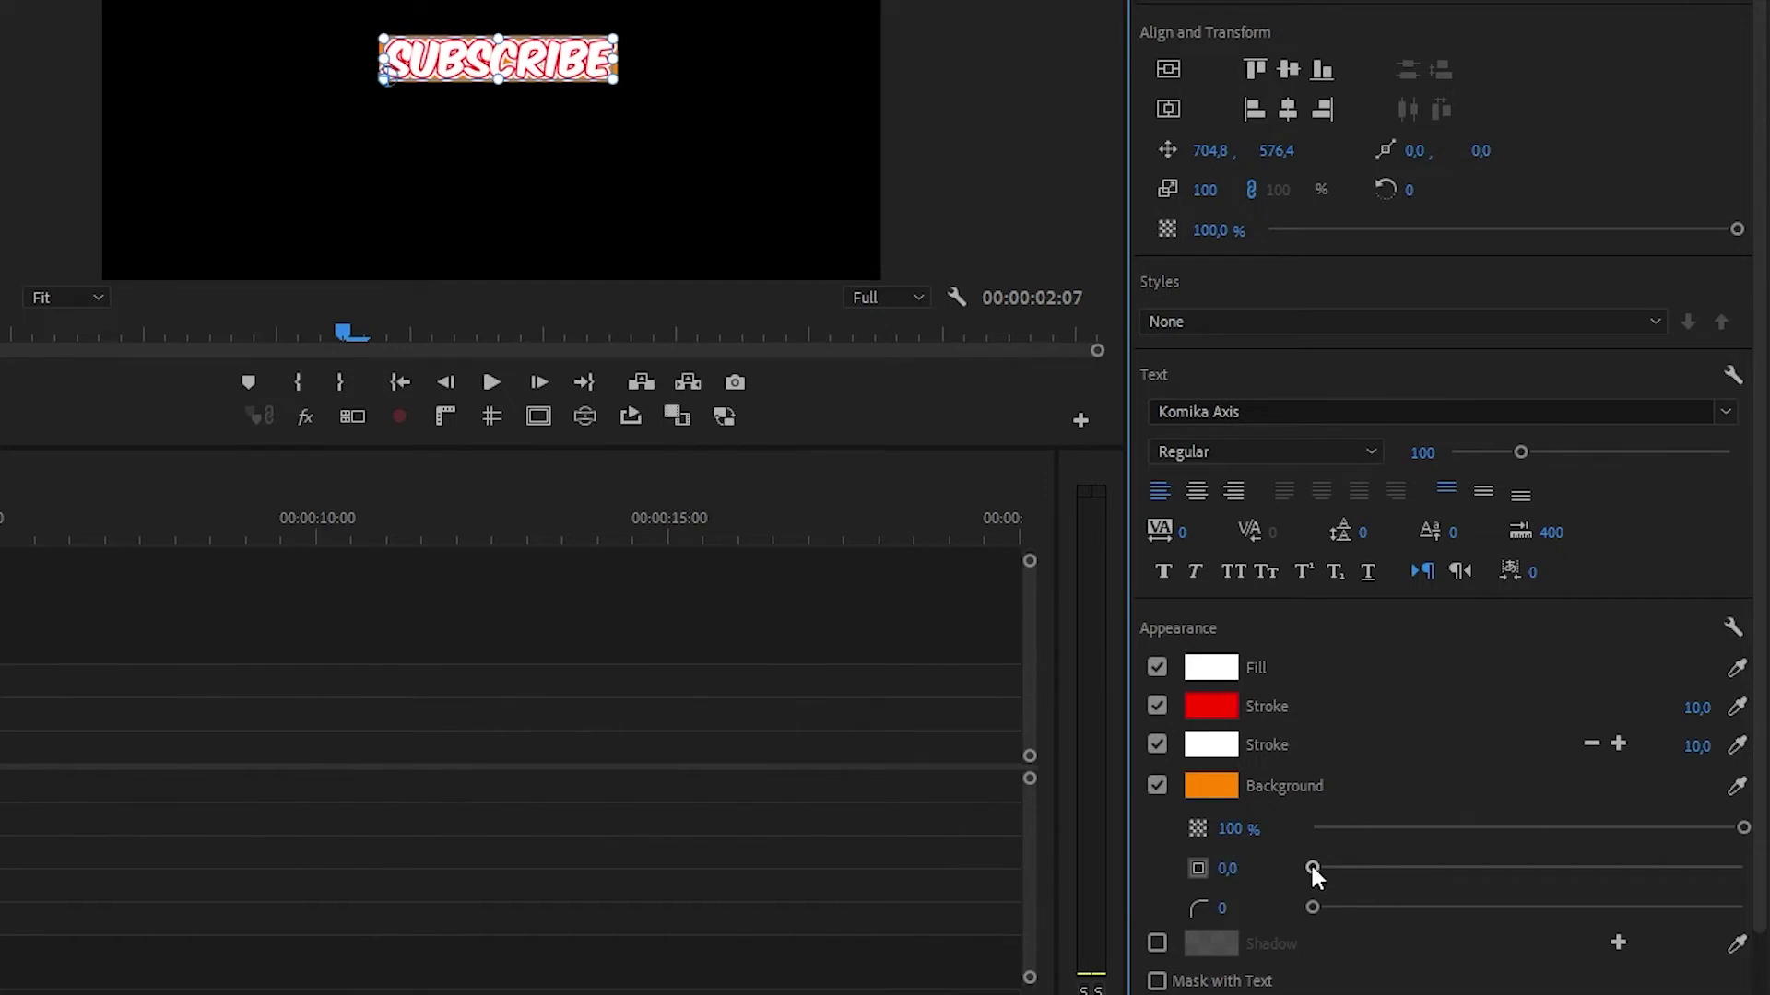
Set the background size to 30 and increase its corner radius.
{"action": "left_click", "coordinate": [1229, 868]}
{"action": "type", "text": "30"}
{"action": "key", "text": "Return"}
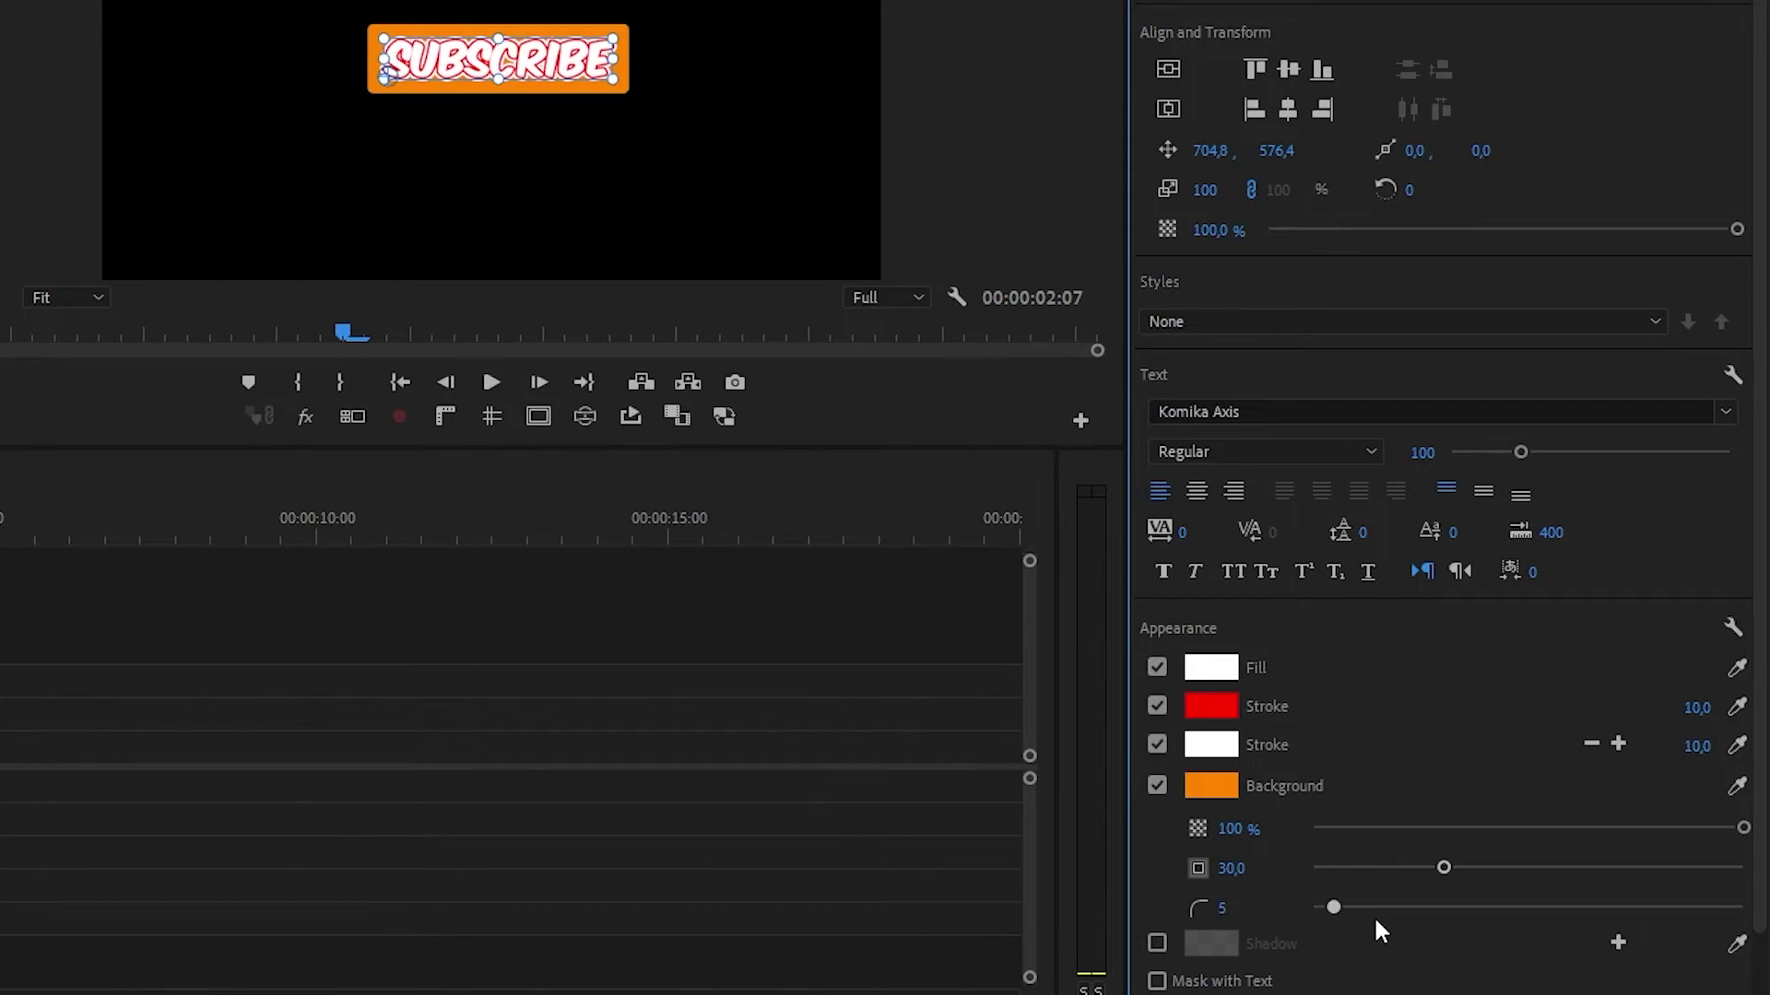
{"action": "left_click_drag", "start_coordinate": [1332, 908], "coordinate": [1490, 920]}
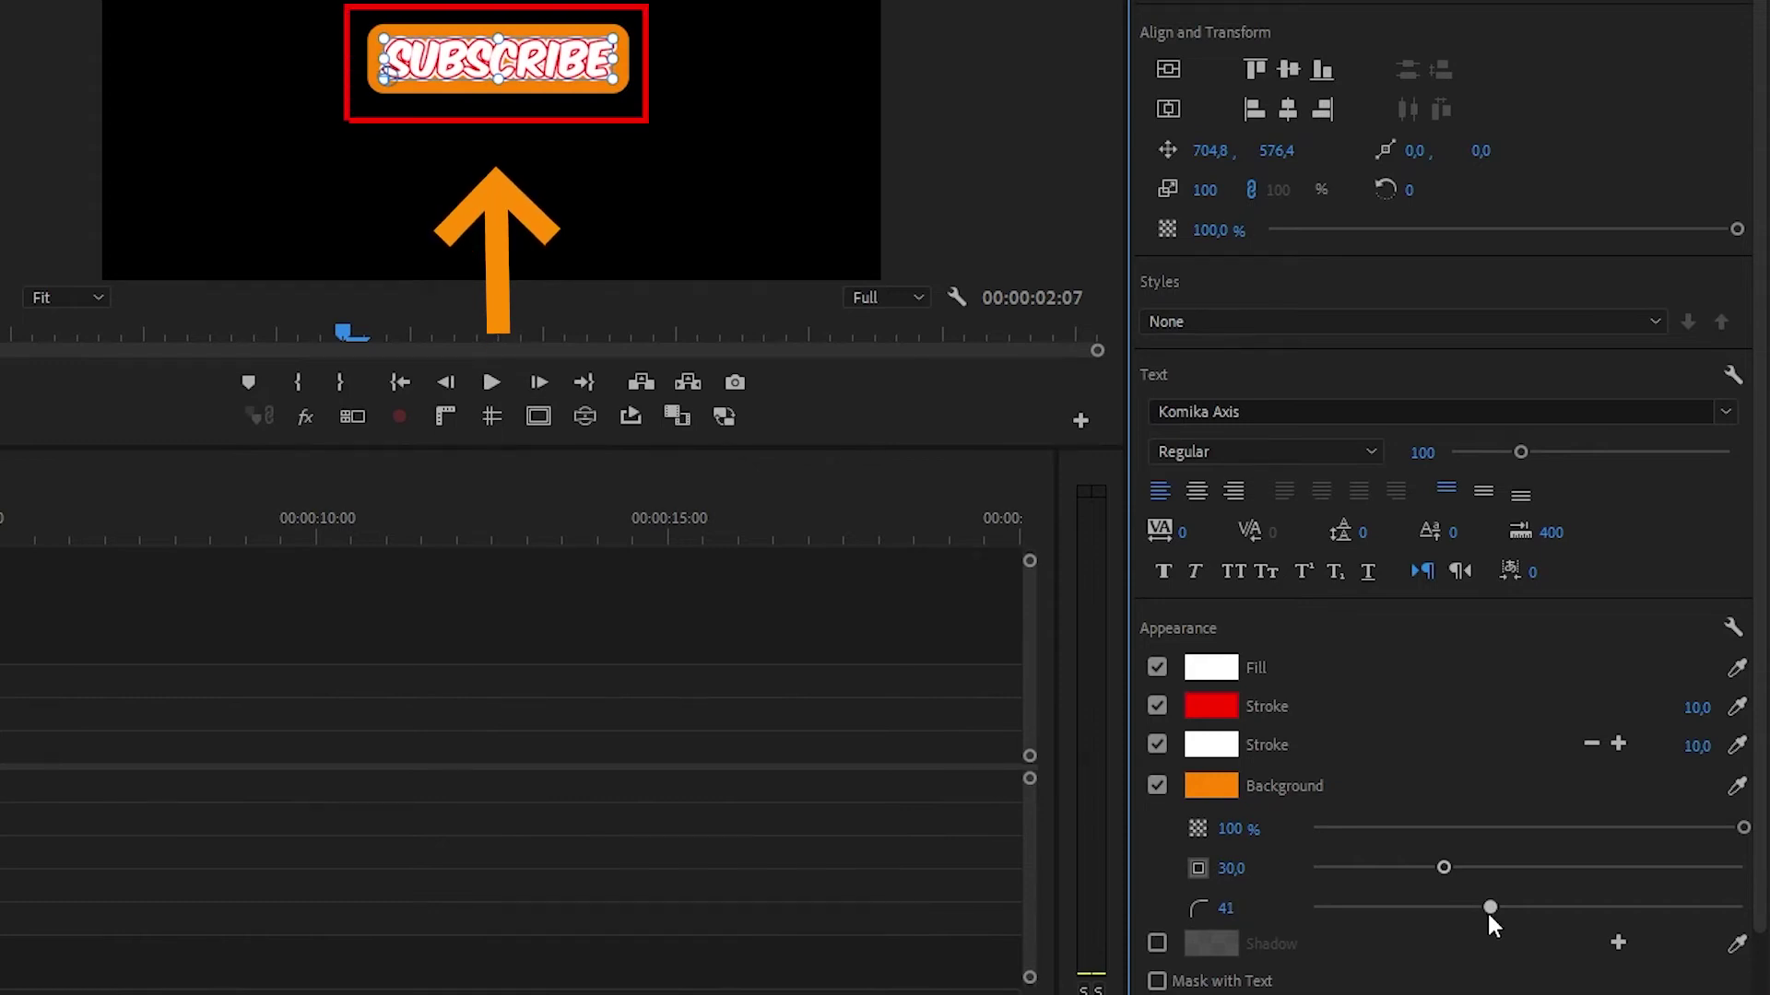
{"action": "left_click", "coordinate": [1225, 908]}
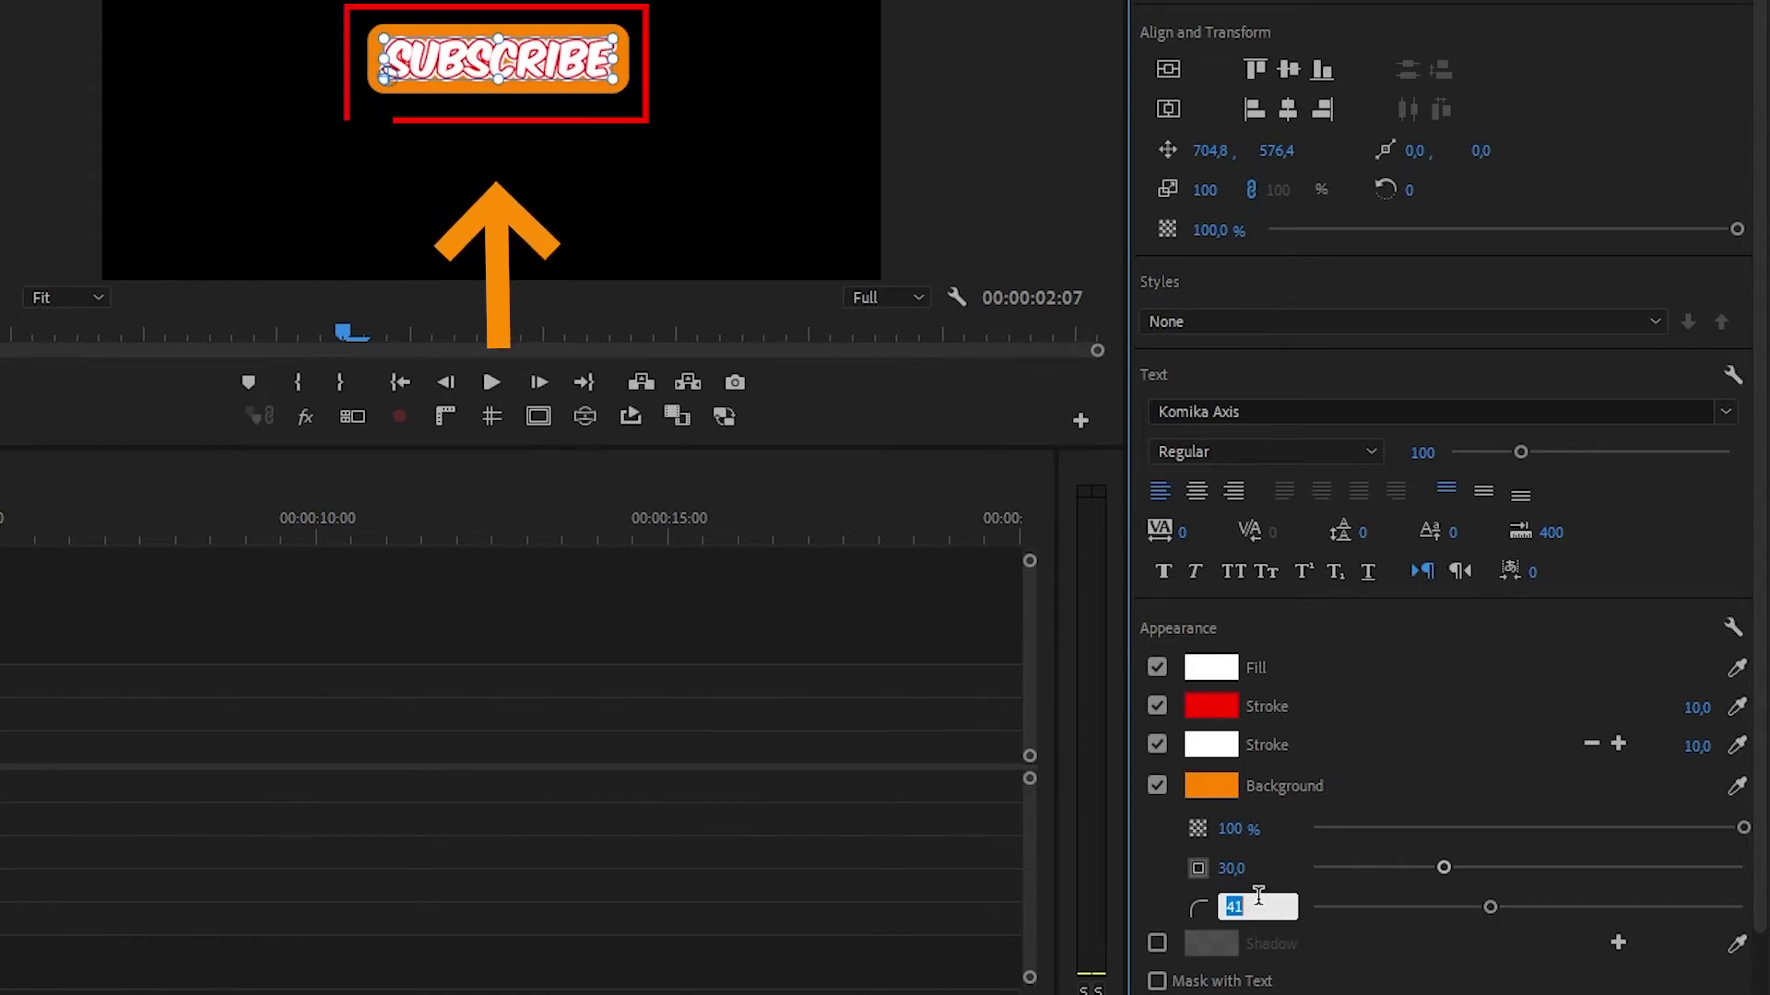
Enter a corner radius of 40 and recheck the SUBSCRIBE text's styling.
{"action": "type", "text": "40"}
{"action": "left_click", "coordinate": [1113, 689]}
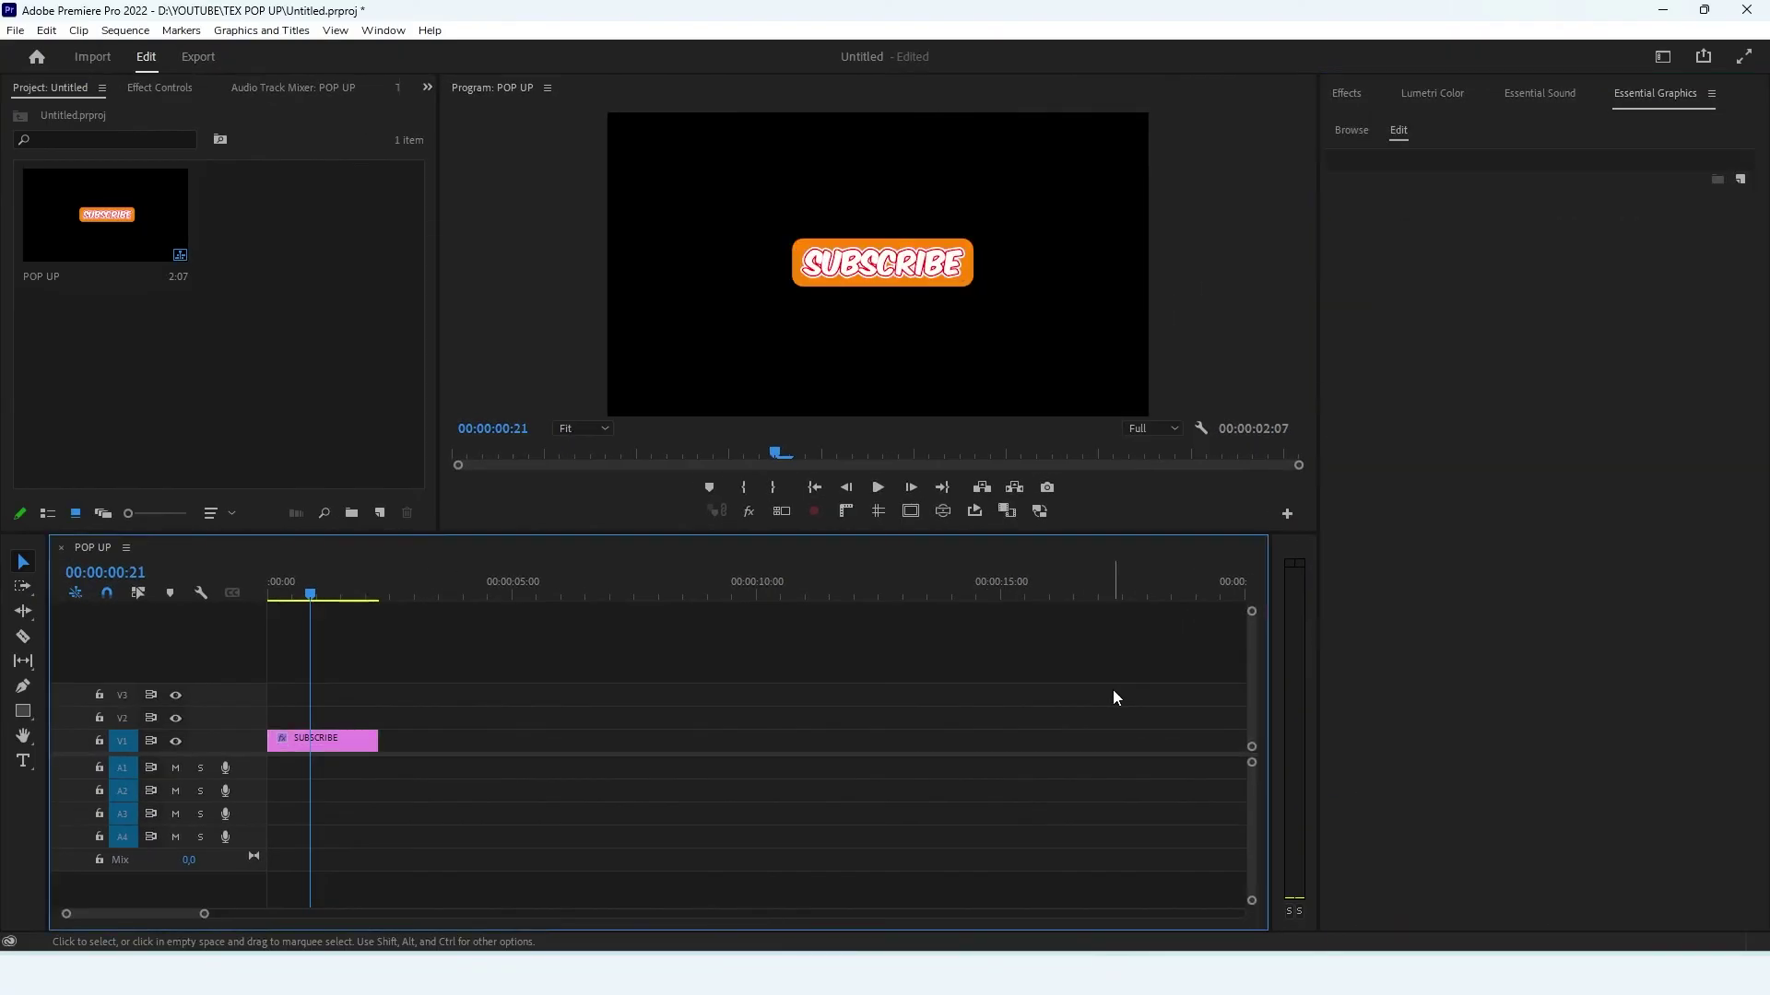
{"action": "left_click", "coordinate": [306, 741]}
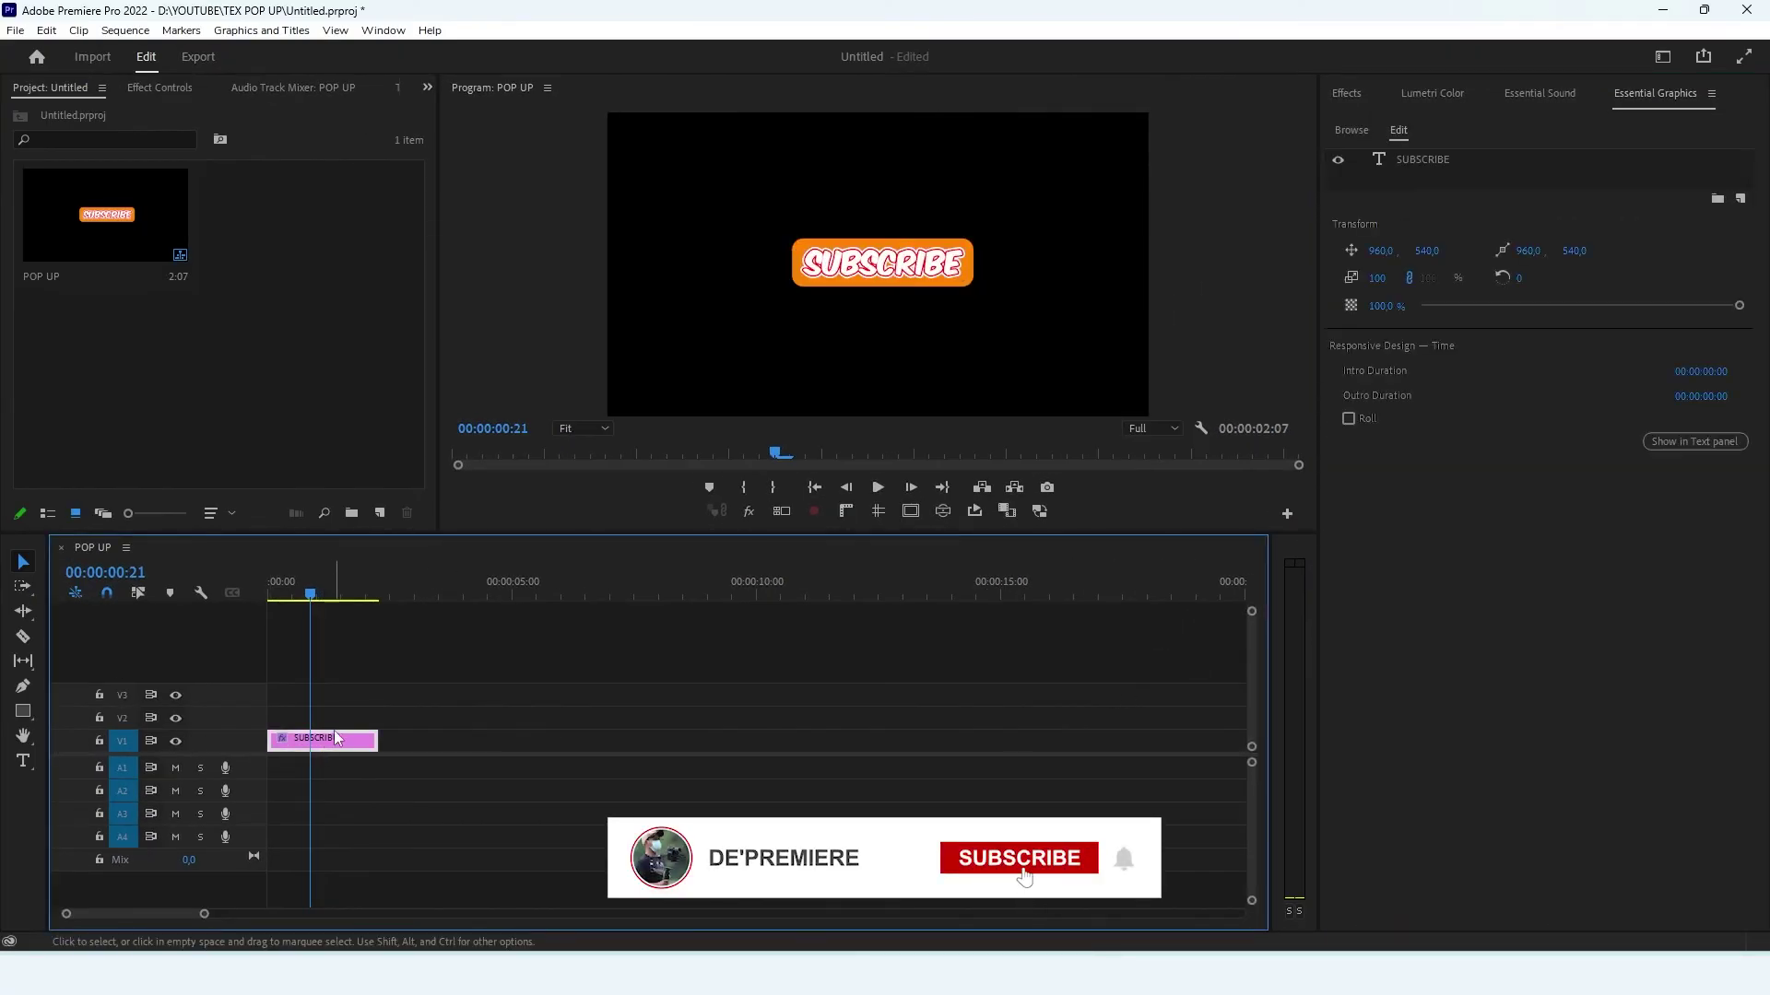
{"action": "left_click", "coordinate": [870, 197]}
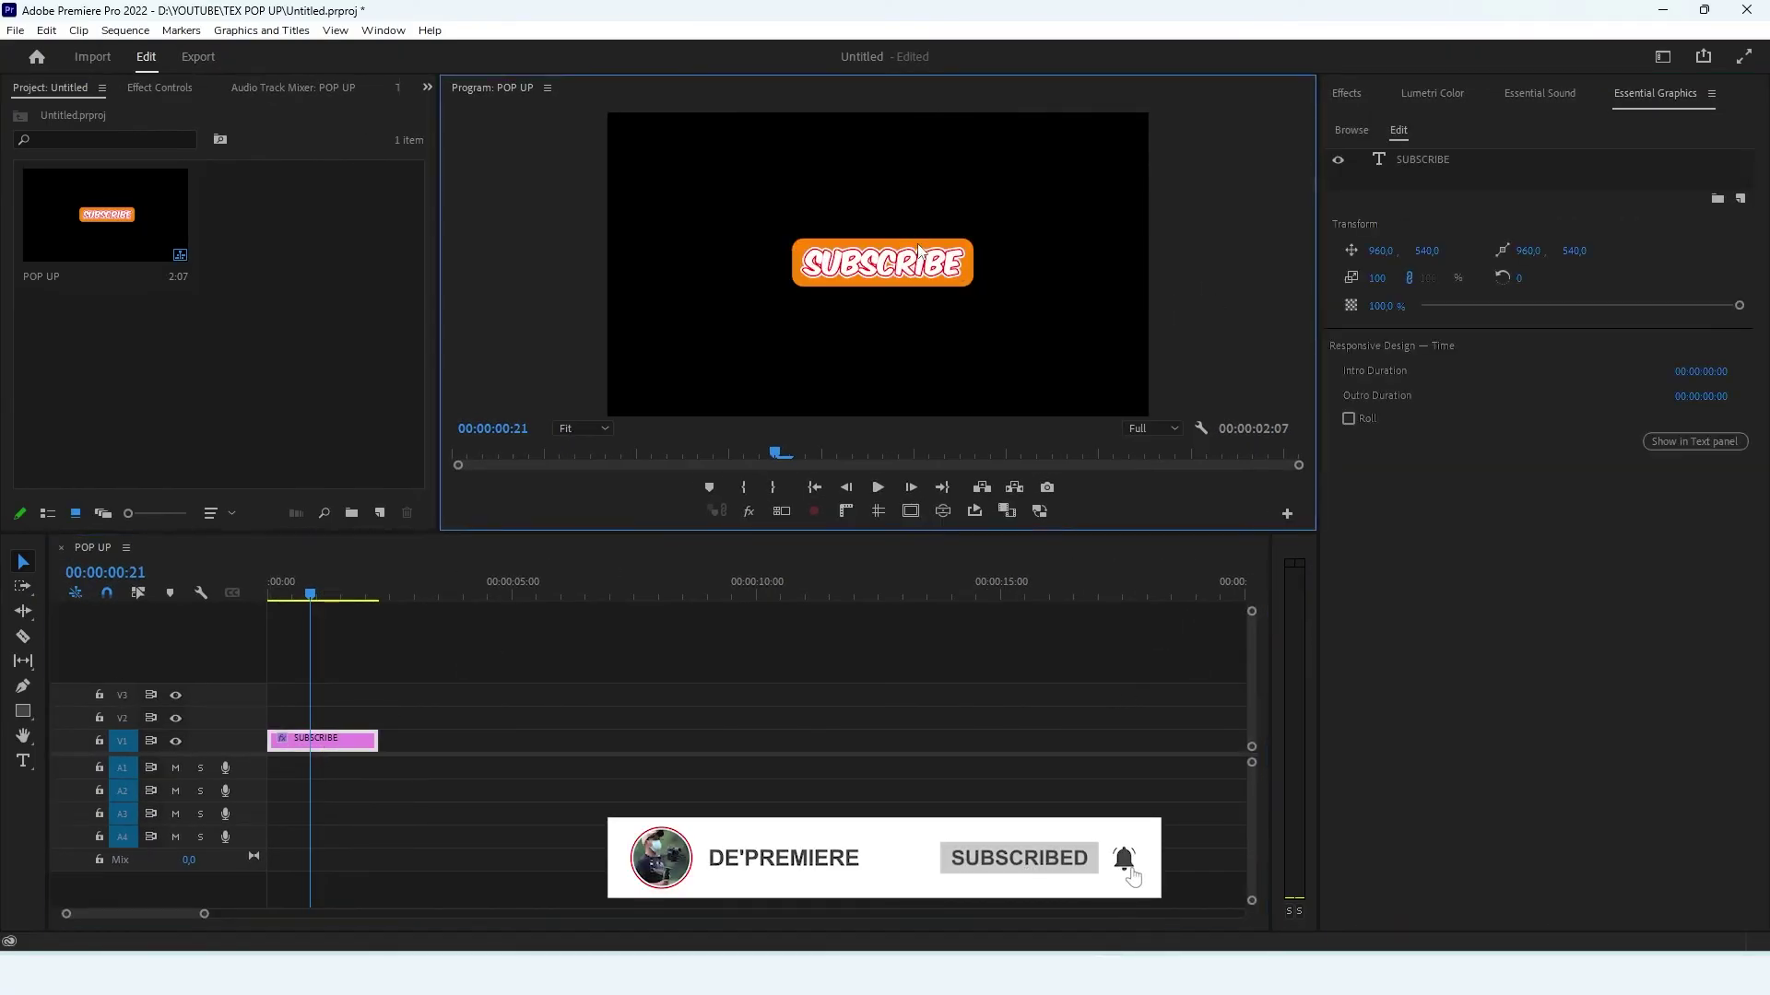
{"action": "left_click", "coordinate": [894, 264]}
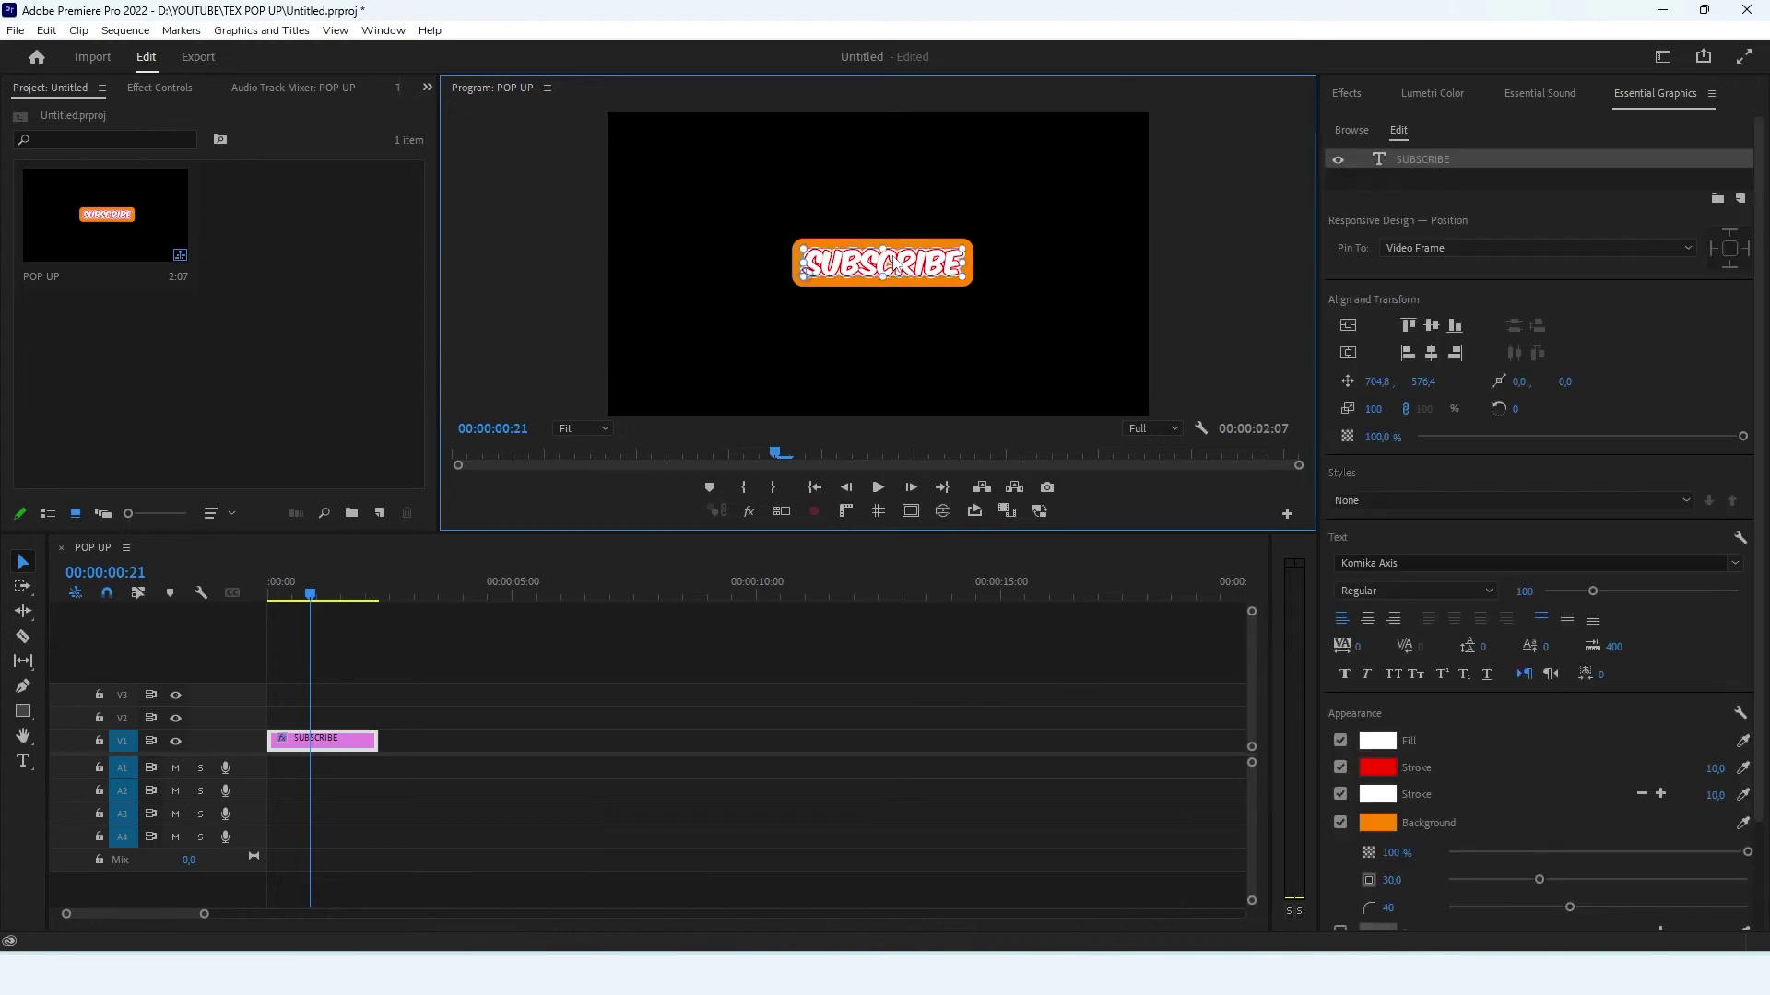
{"action": "scroll", "coordinate": [1534, 770], "scroll_direction": "down", "scroll_amount": 3}
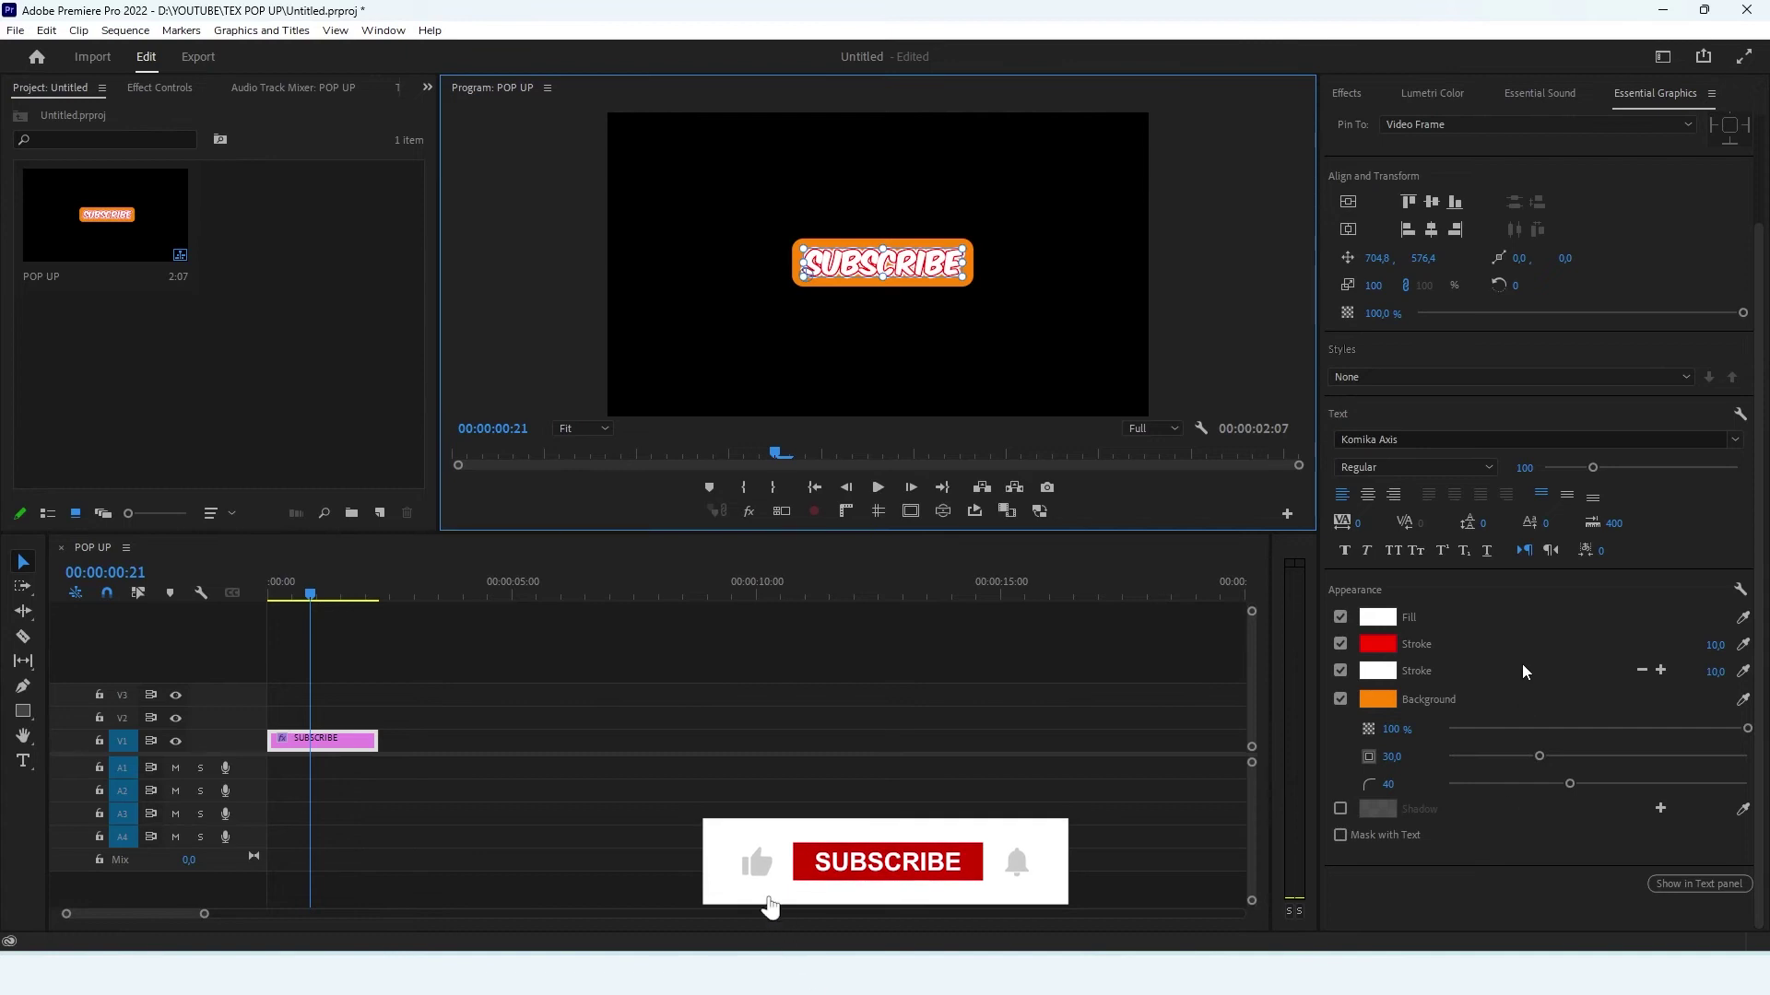
{"action": "scroll", "coordinate": [1523, 664], "scroll_direction": "up", "scroll_amount": 2}
{"action": "scroll", "coordinate": [1475, 665], "scroll_direction": "down", "scroll_amount": 2}
{"action": "left_click", "coordinate": [605, 723]}
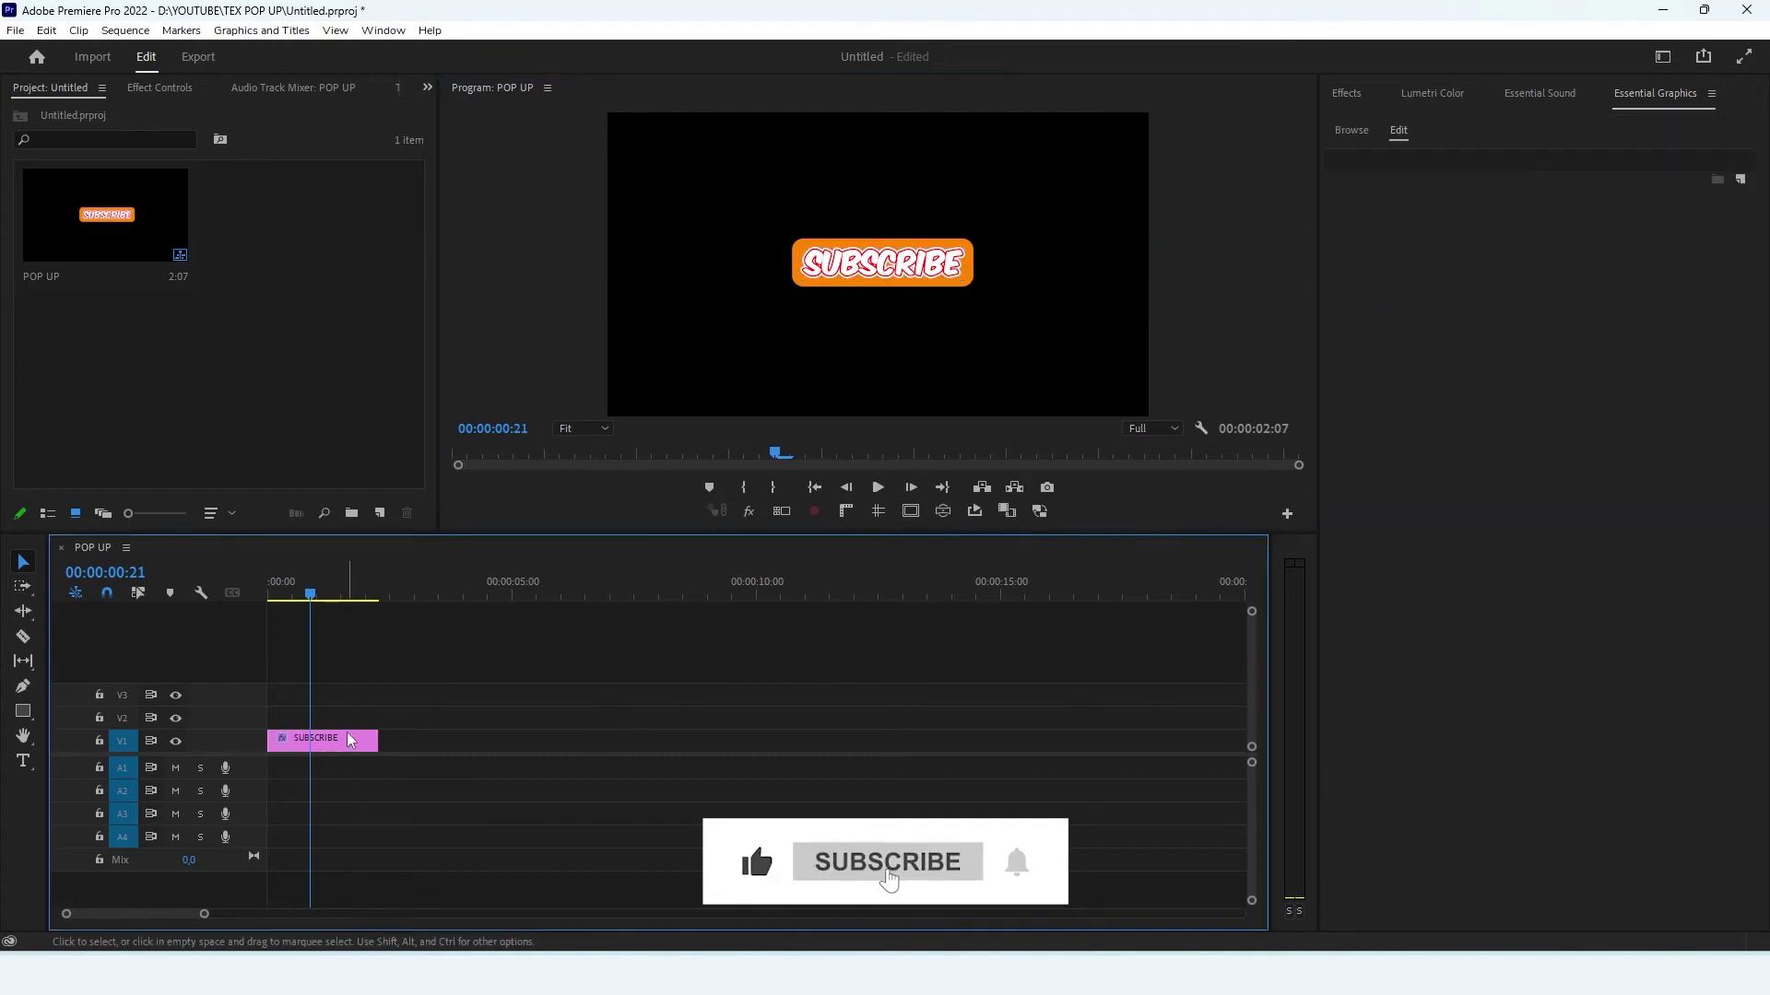
Duplicate the SUBSCRIBE clip along V1 into four copies and preview them.
{"action": "left_click_drag", "start_coordinate": [312, 593], "coordinate": [304, 592]}
{"action": "left_click", "coordinate": [434, 672]}
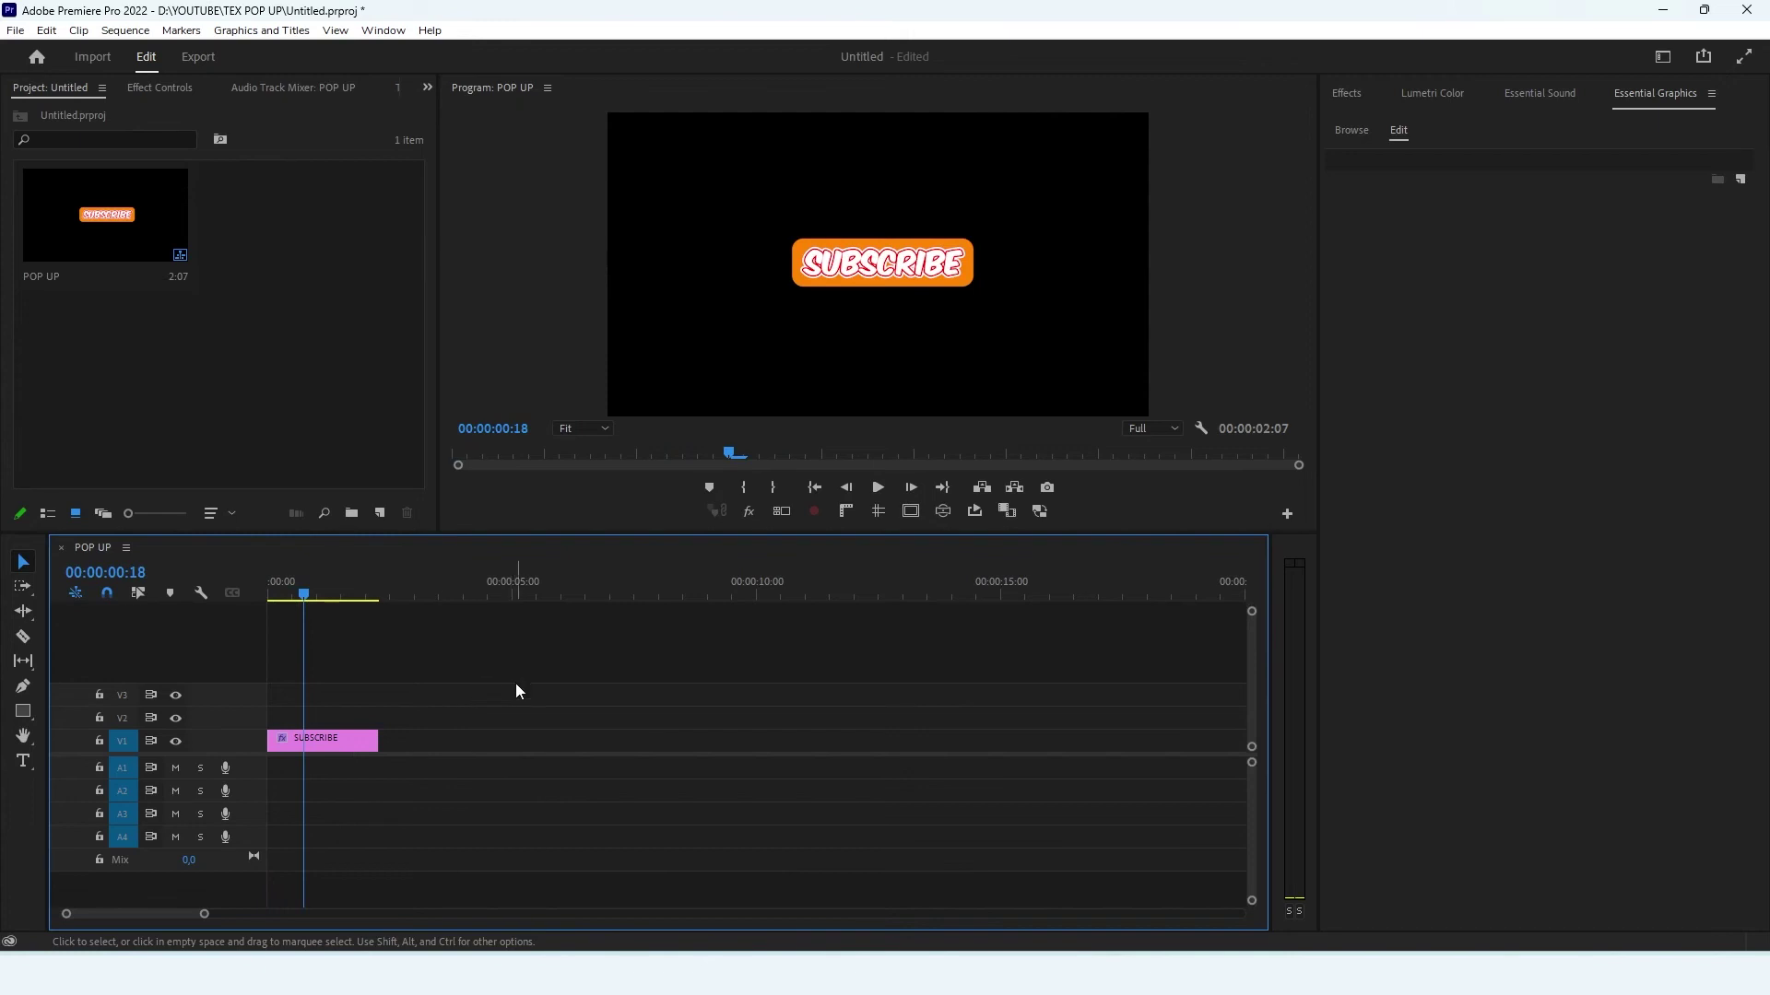
{"action": "left_click_drag", "start_coordinate": [323, 745], "coordinate": [678, 743]}
{"action": "mouse_move", "coordinate": [304, 595]}
{"action": "left_mouse_down"}
{"action": "mouse_move", "coordinate": [572, 656]}
{"action": "mouse_move", "coordinate": [271, 658]}
{"action": "left_mouse_up"}
{"action": "left_click_drag", "start_coordinate": [447, 683], "coordinate": [418, 687]}
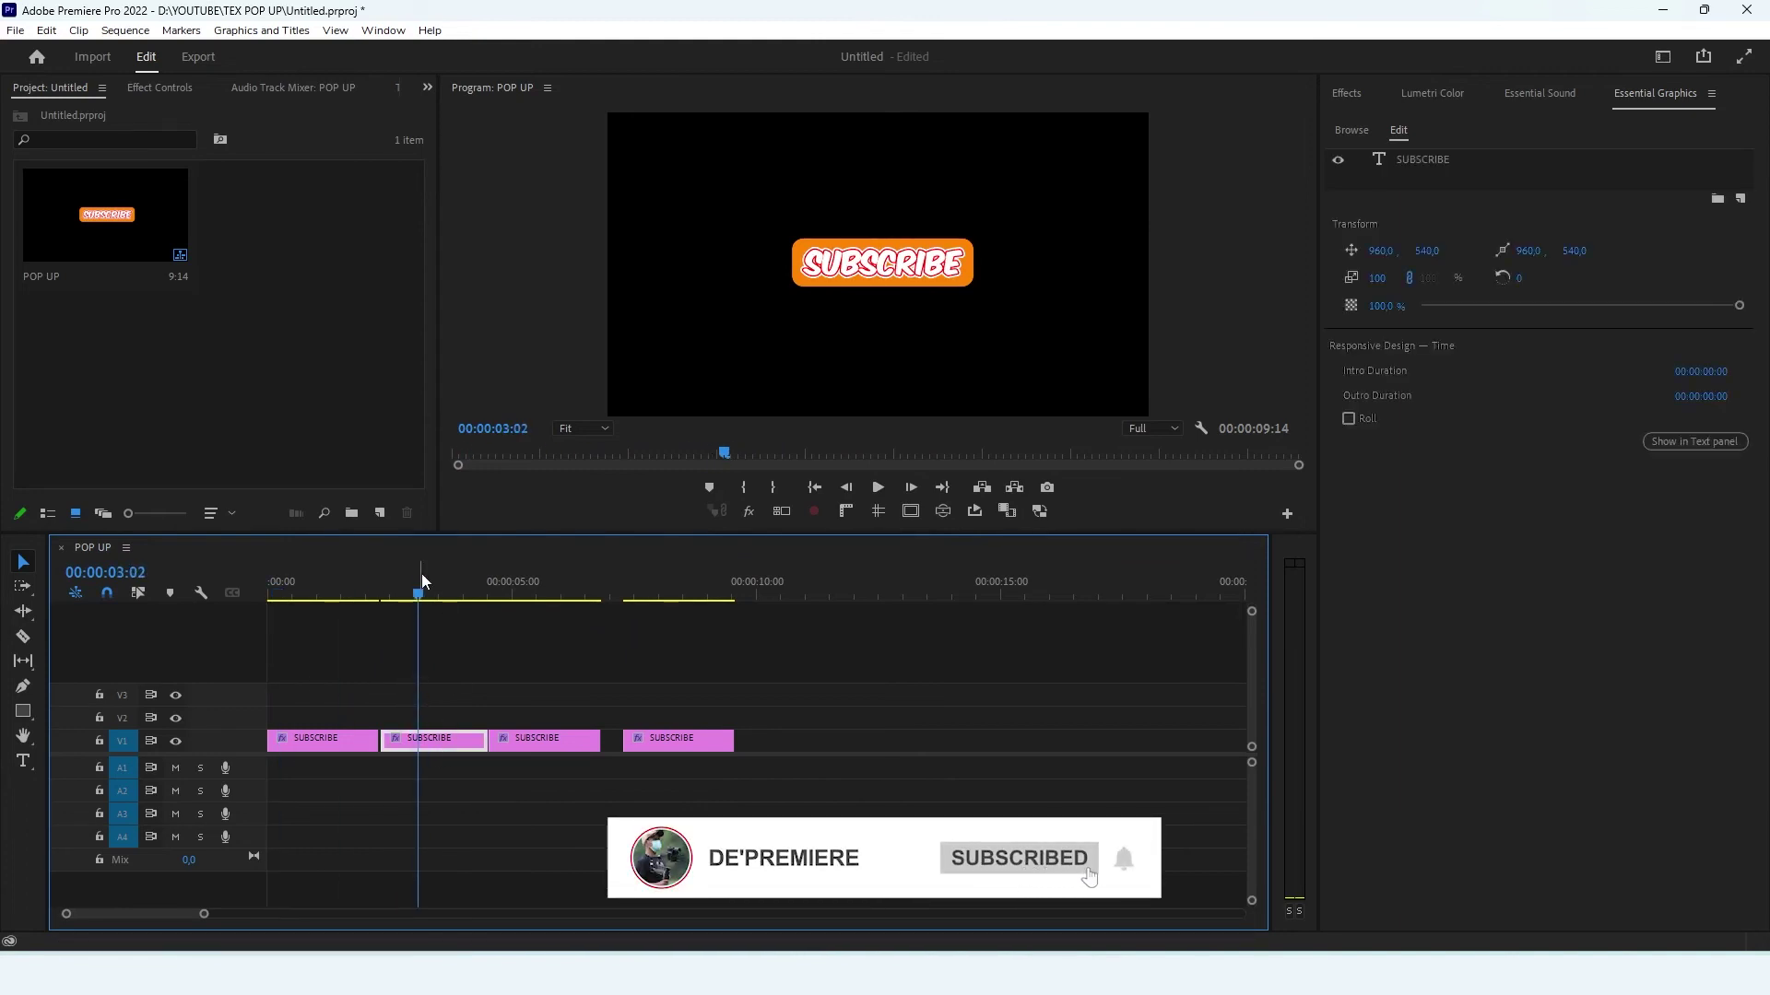
Retype the second clip's text as DE,PREMIERE and reselect that text layer.
{"action": "left_click", "coordinate": [884, 258]}
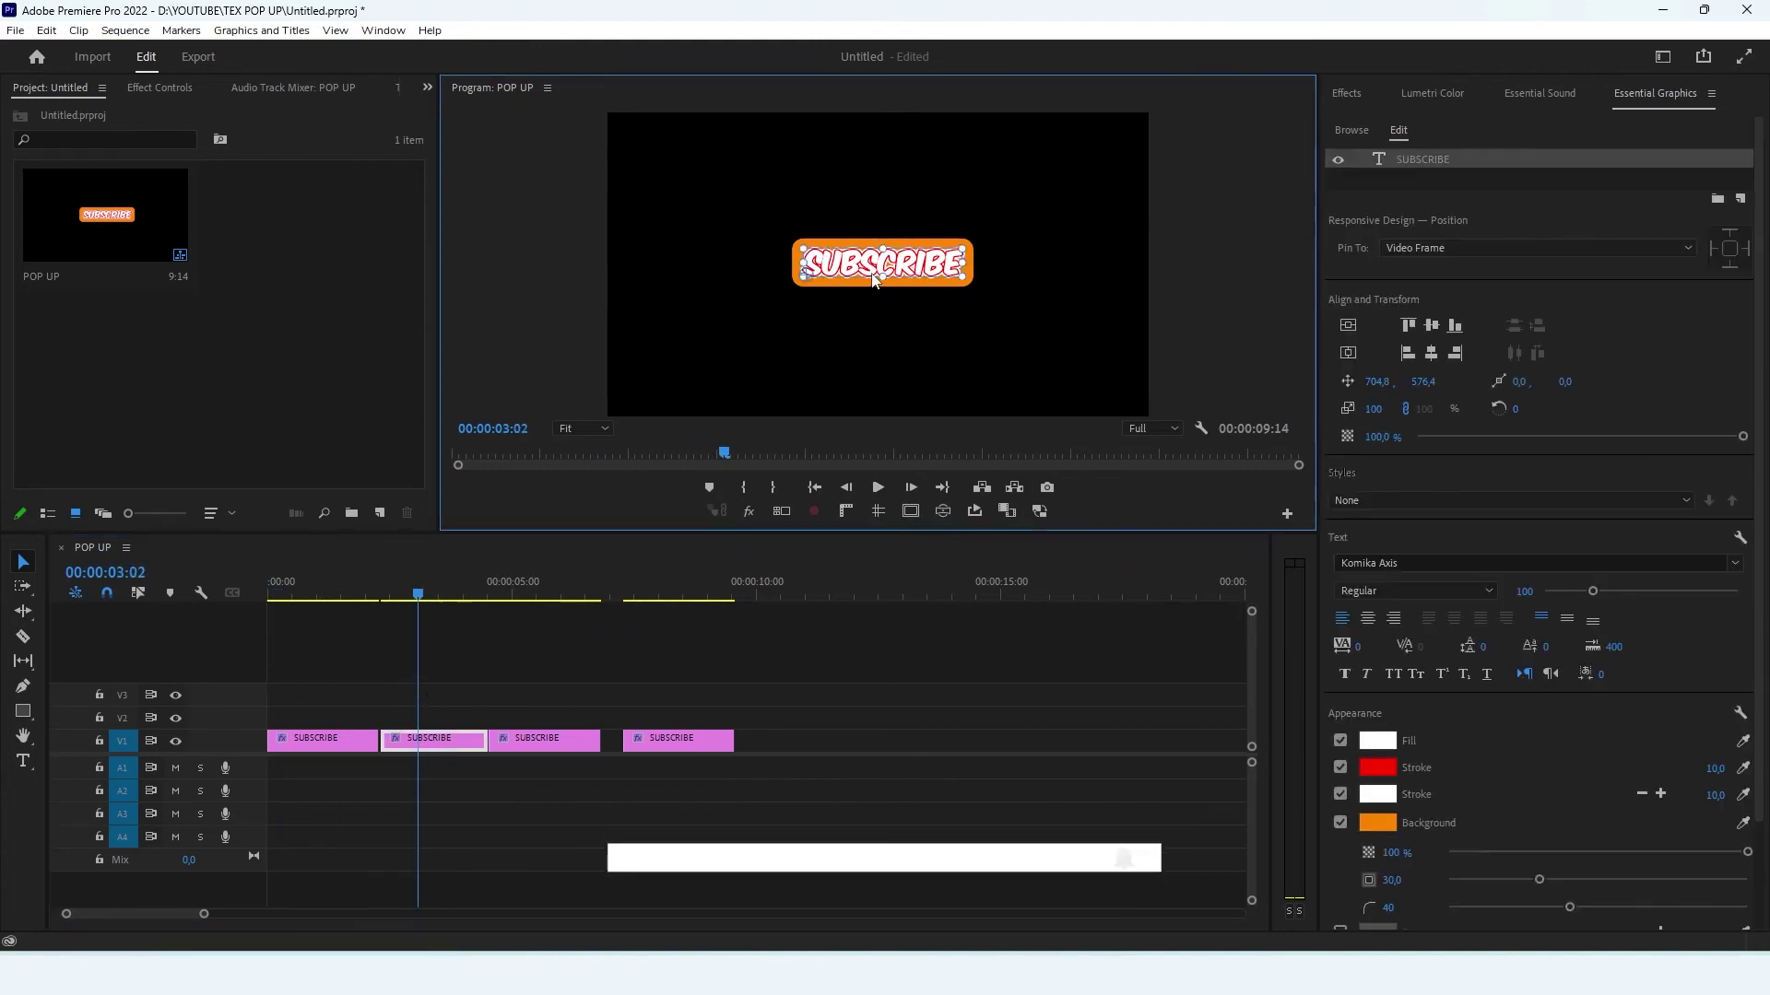
{"action": "double_click", "coordinate": [892, 263]}
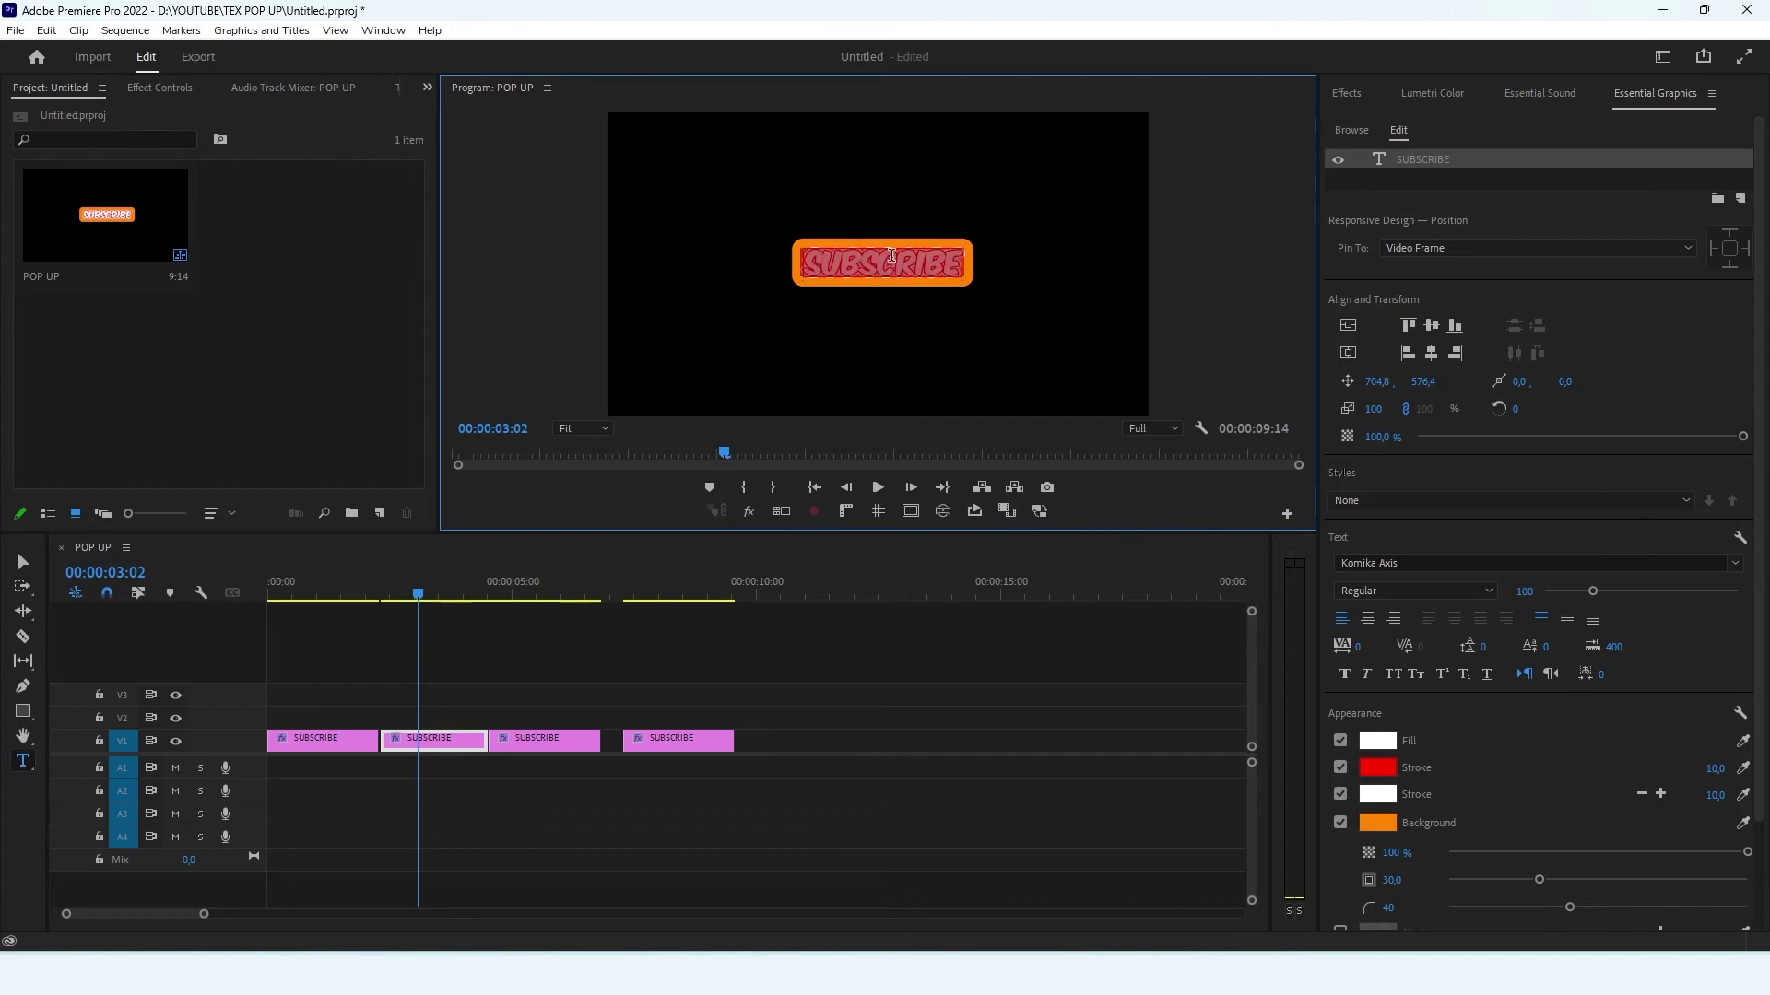
{"action": "type", "text": "DE"}
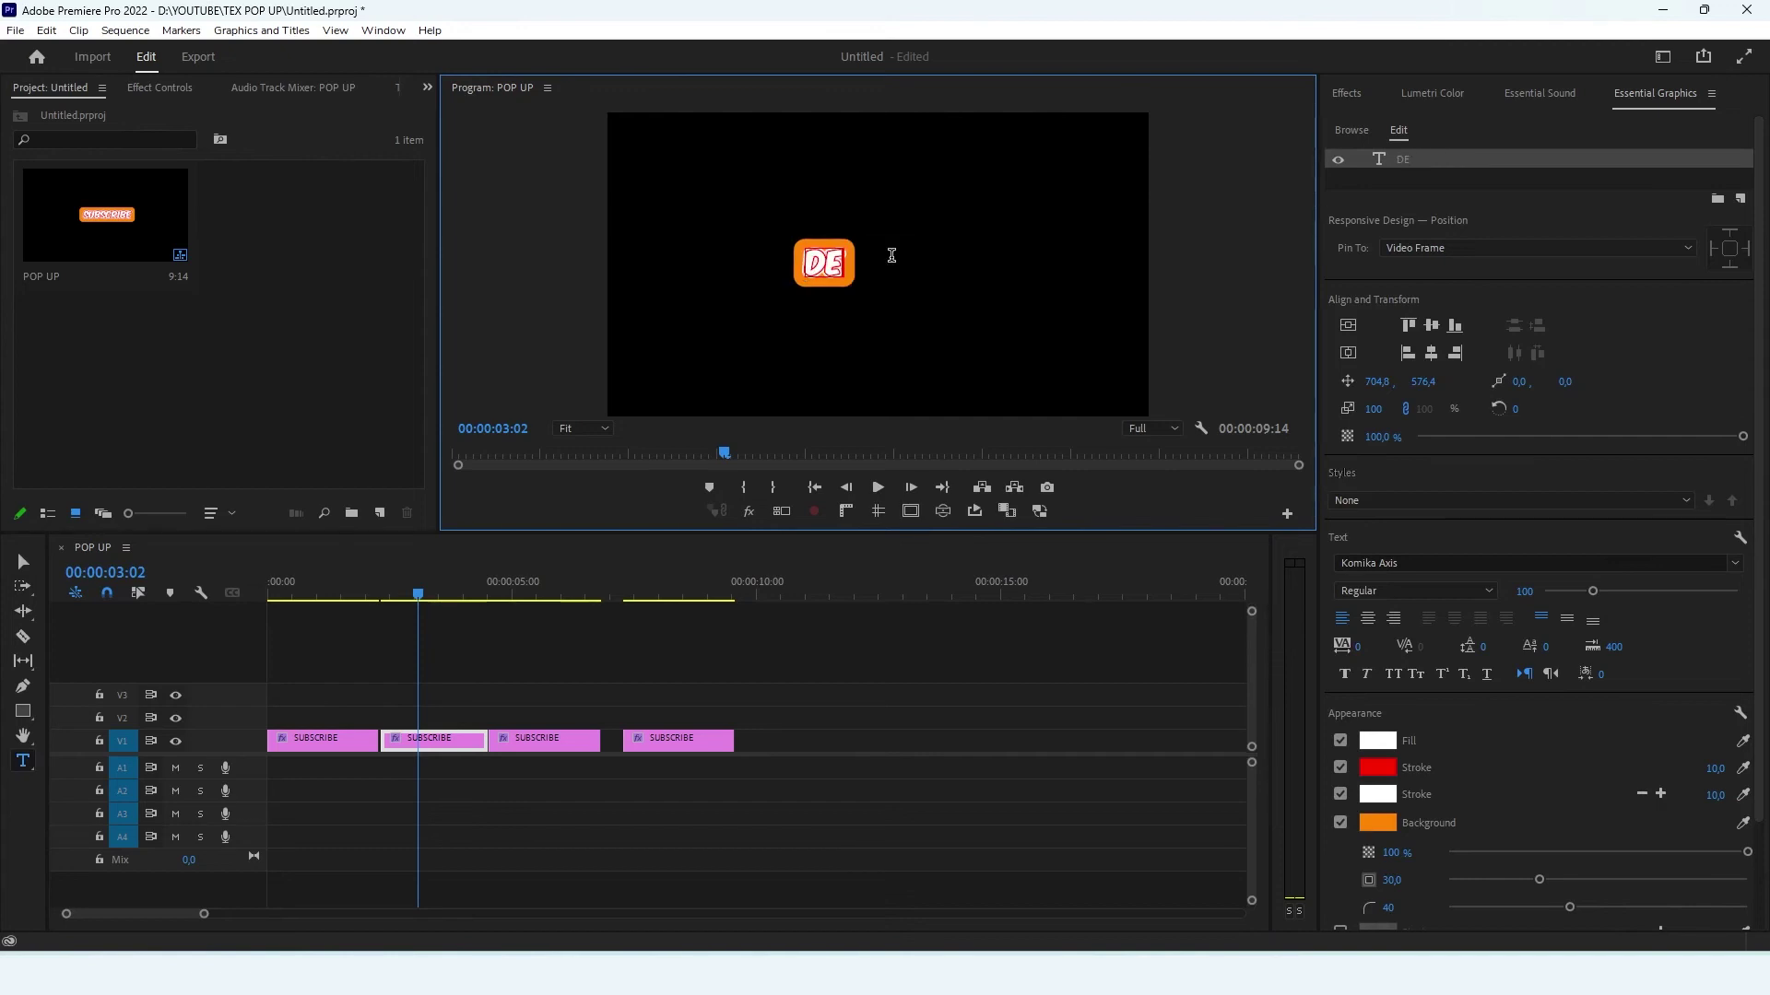
{"action": "type", "text": ",PREM"}
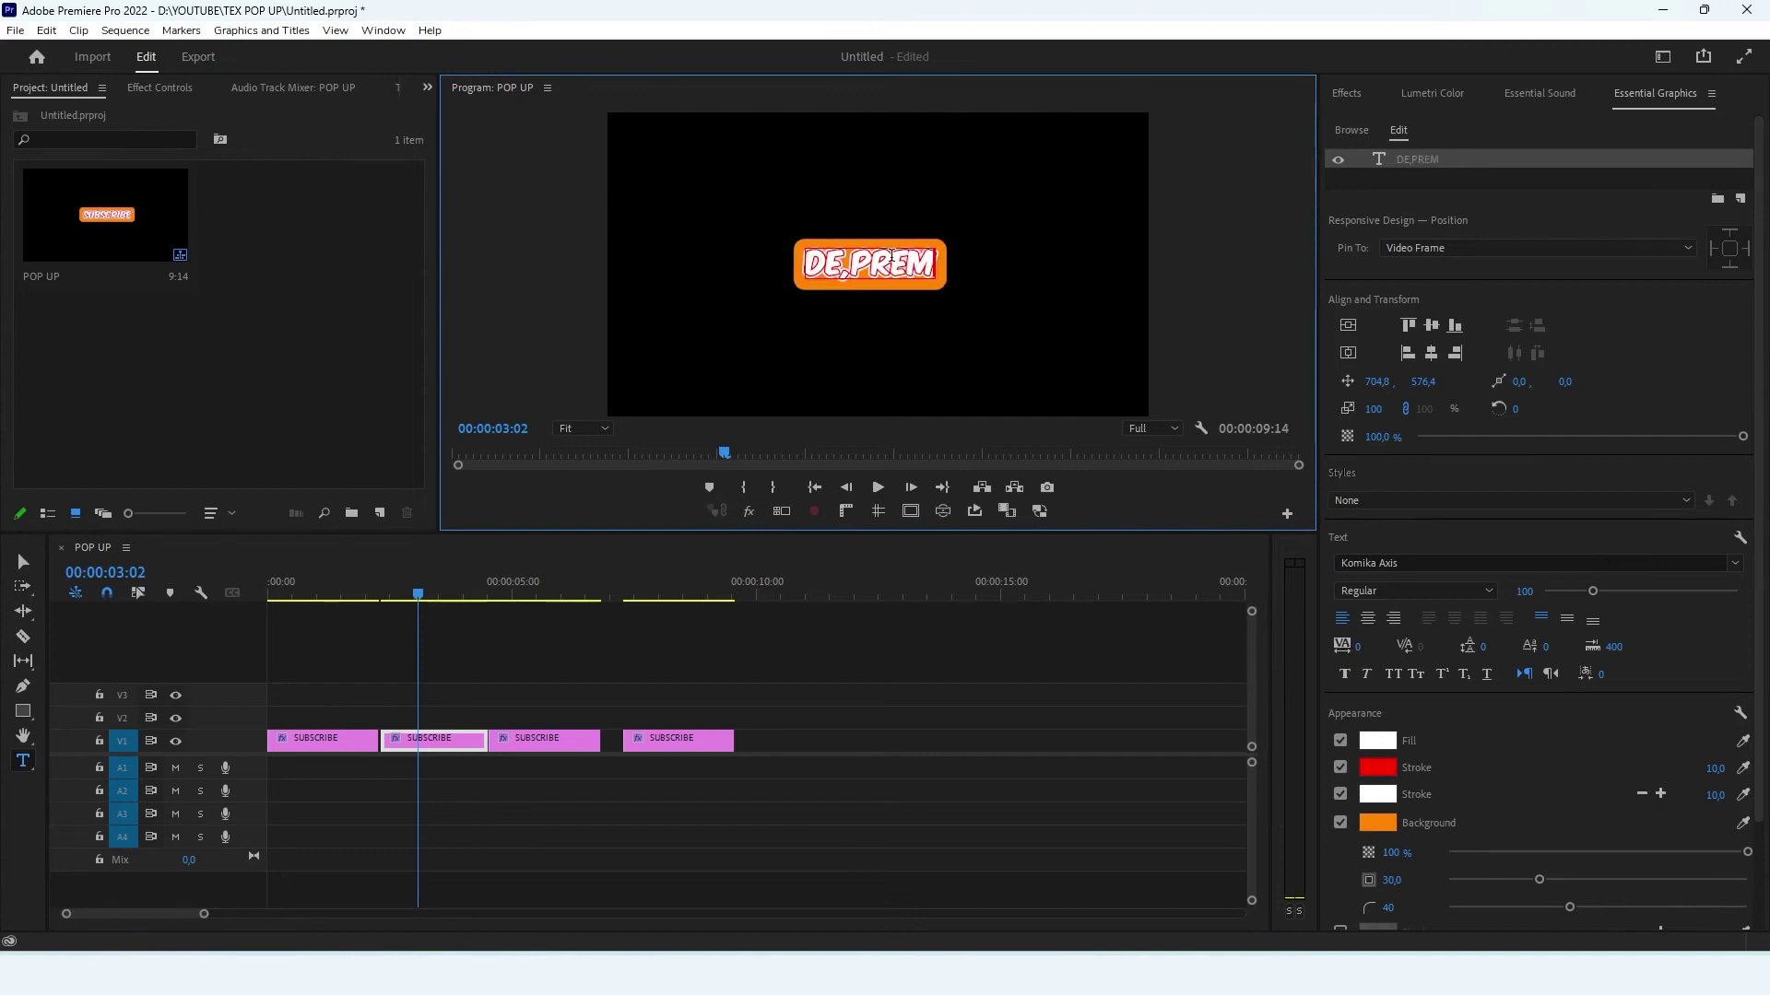
{"action": "type", "text": "IERE"}
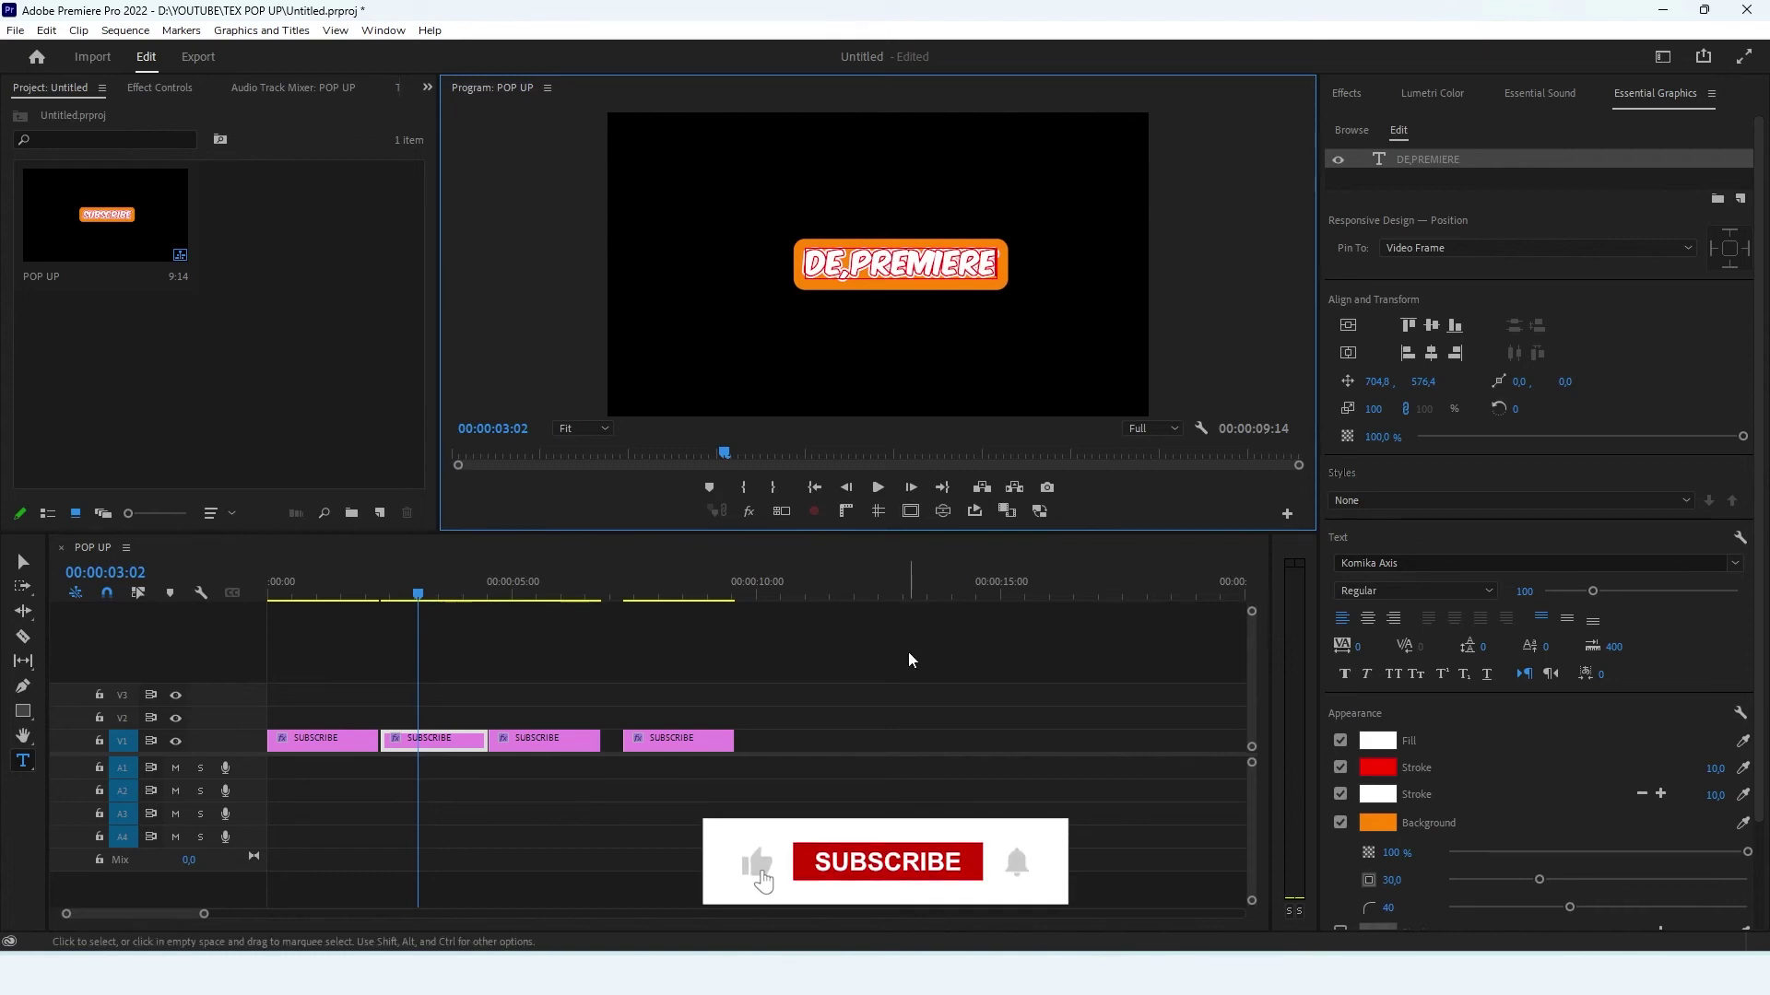
{"action": "left_click", "coordinate": [590, 662]}
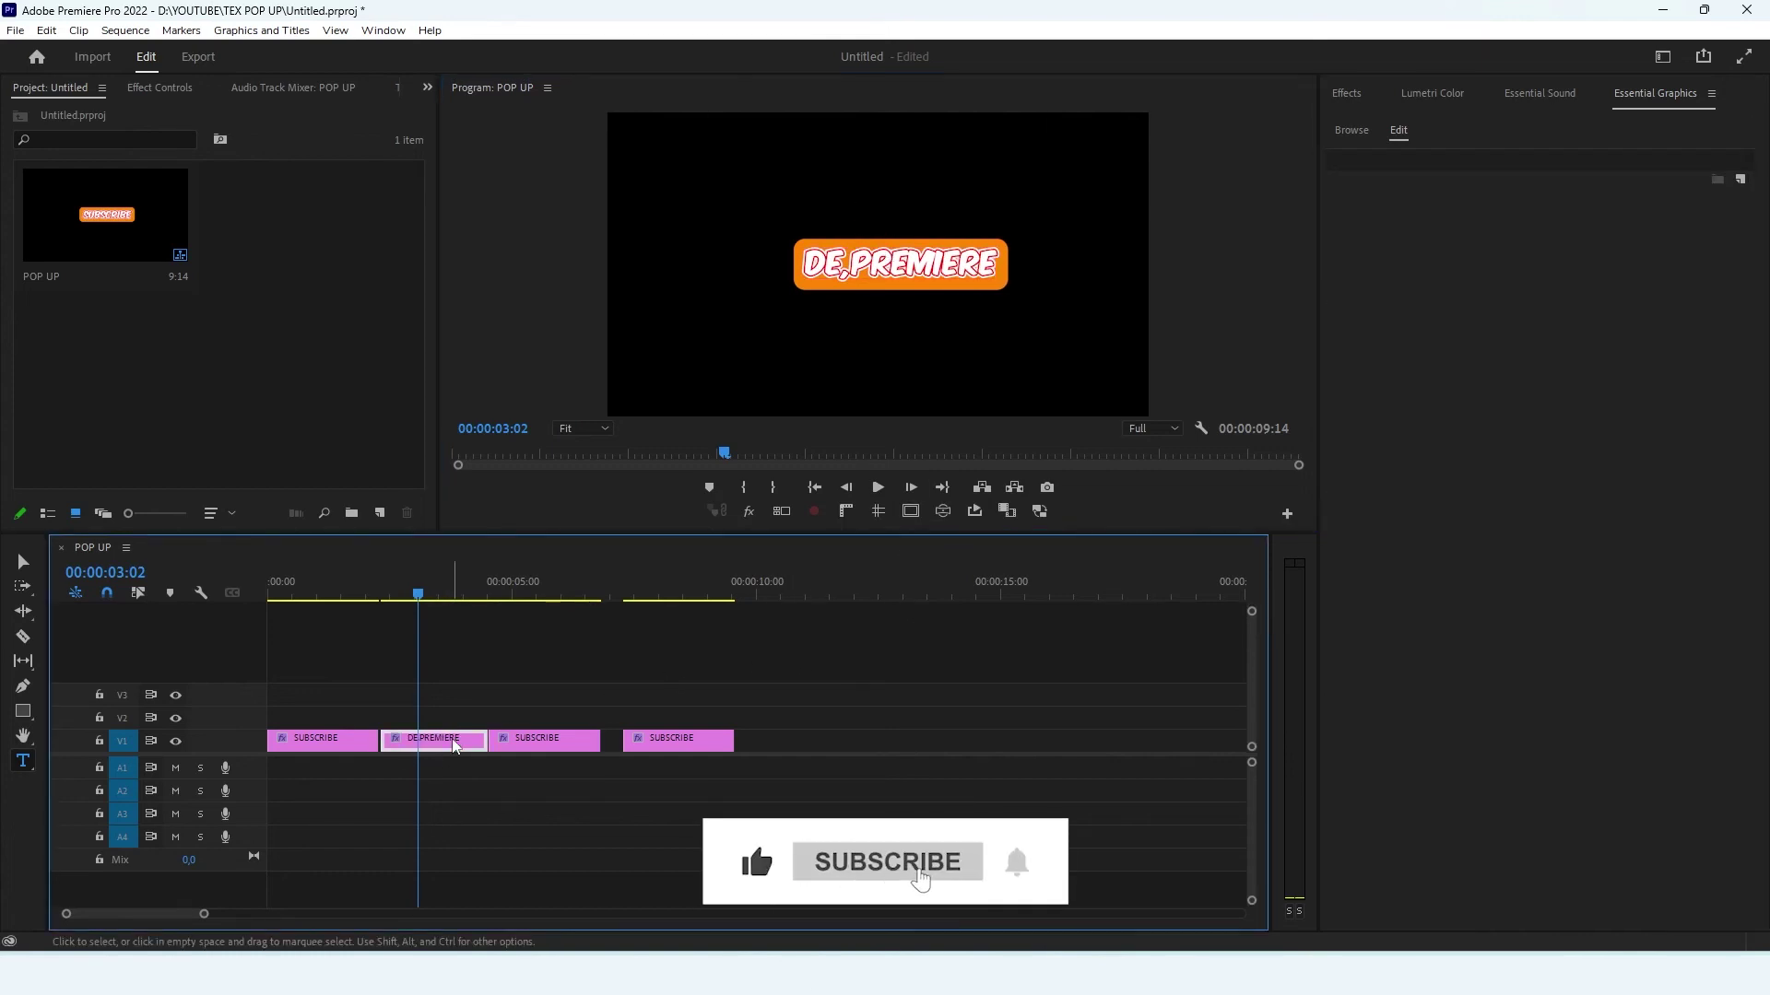
{"action": "left_click", "coordinate": [23, 562]}
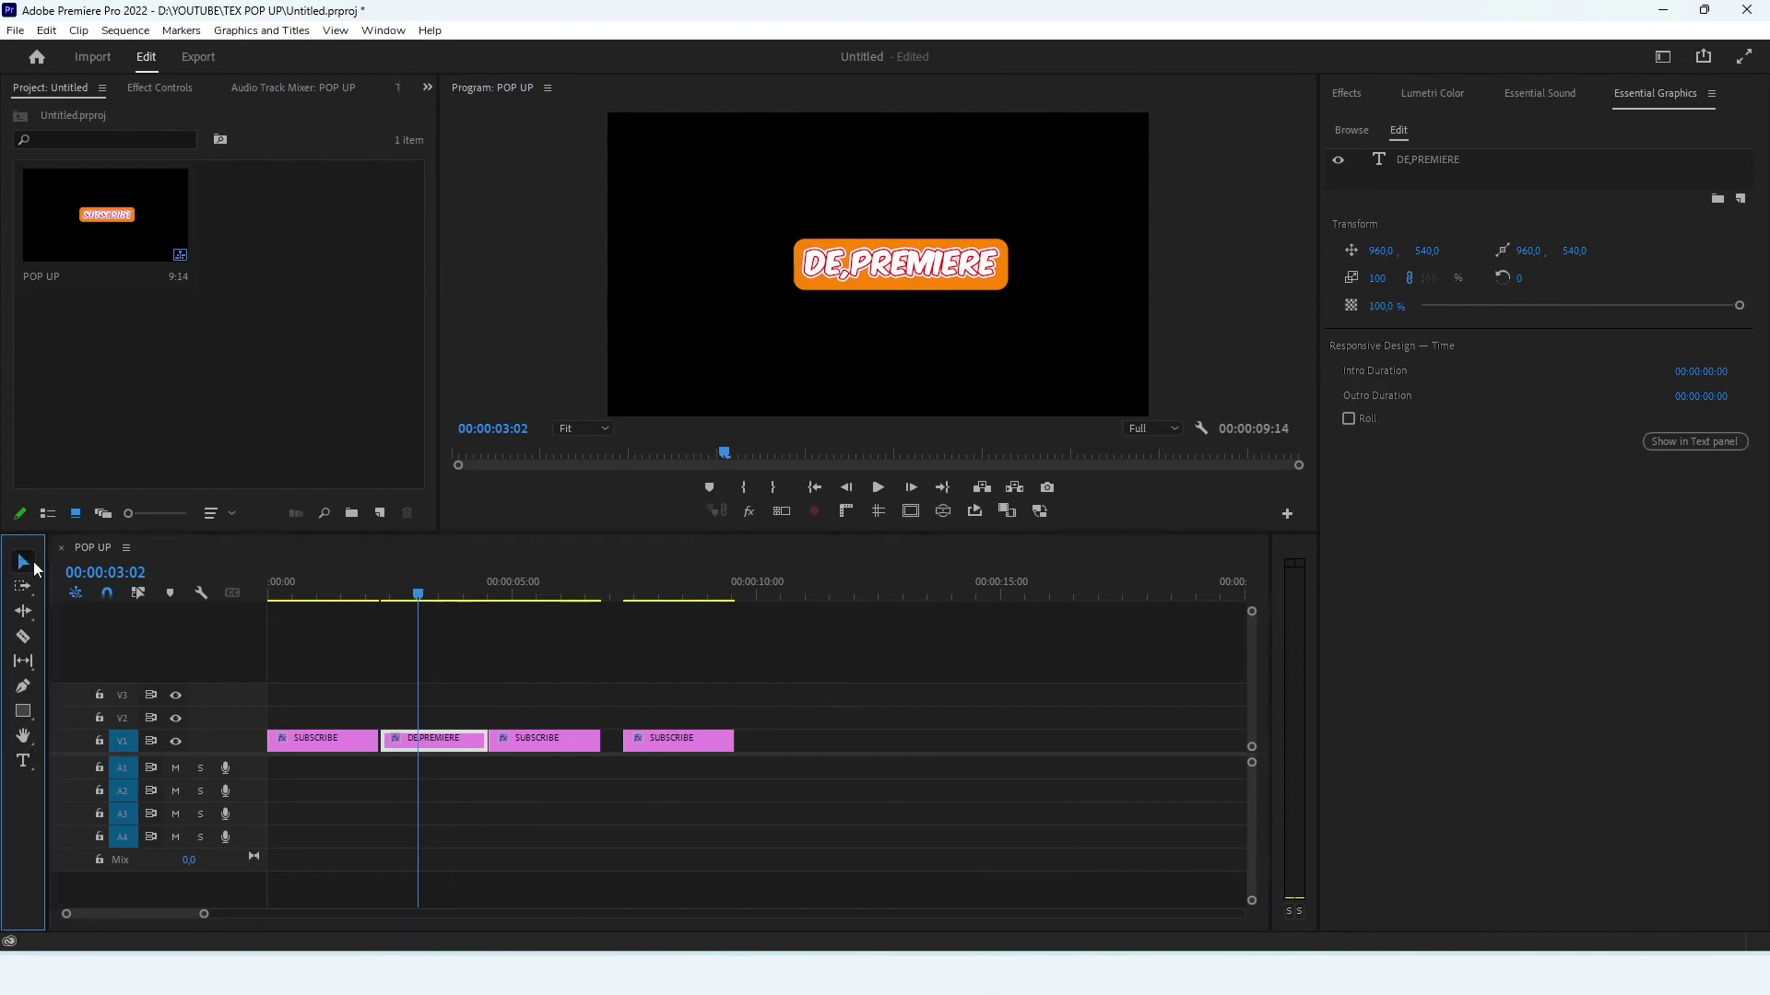
{"action": "left_click", "coordinate": [874, 311]}
{"action": "left_click", "coordinate": [916, 277]}
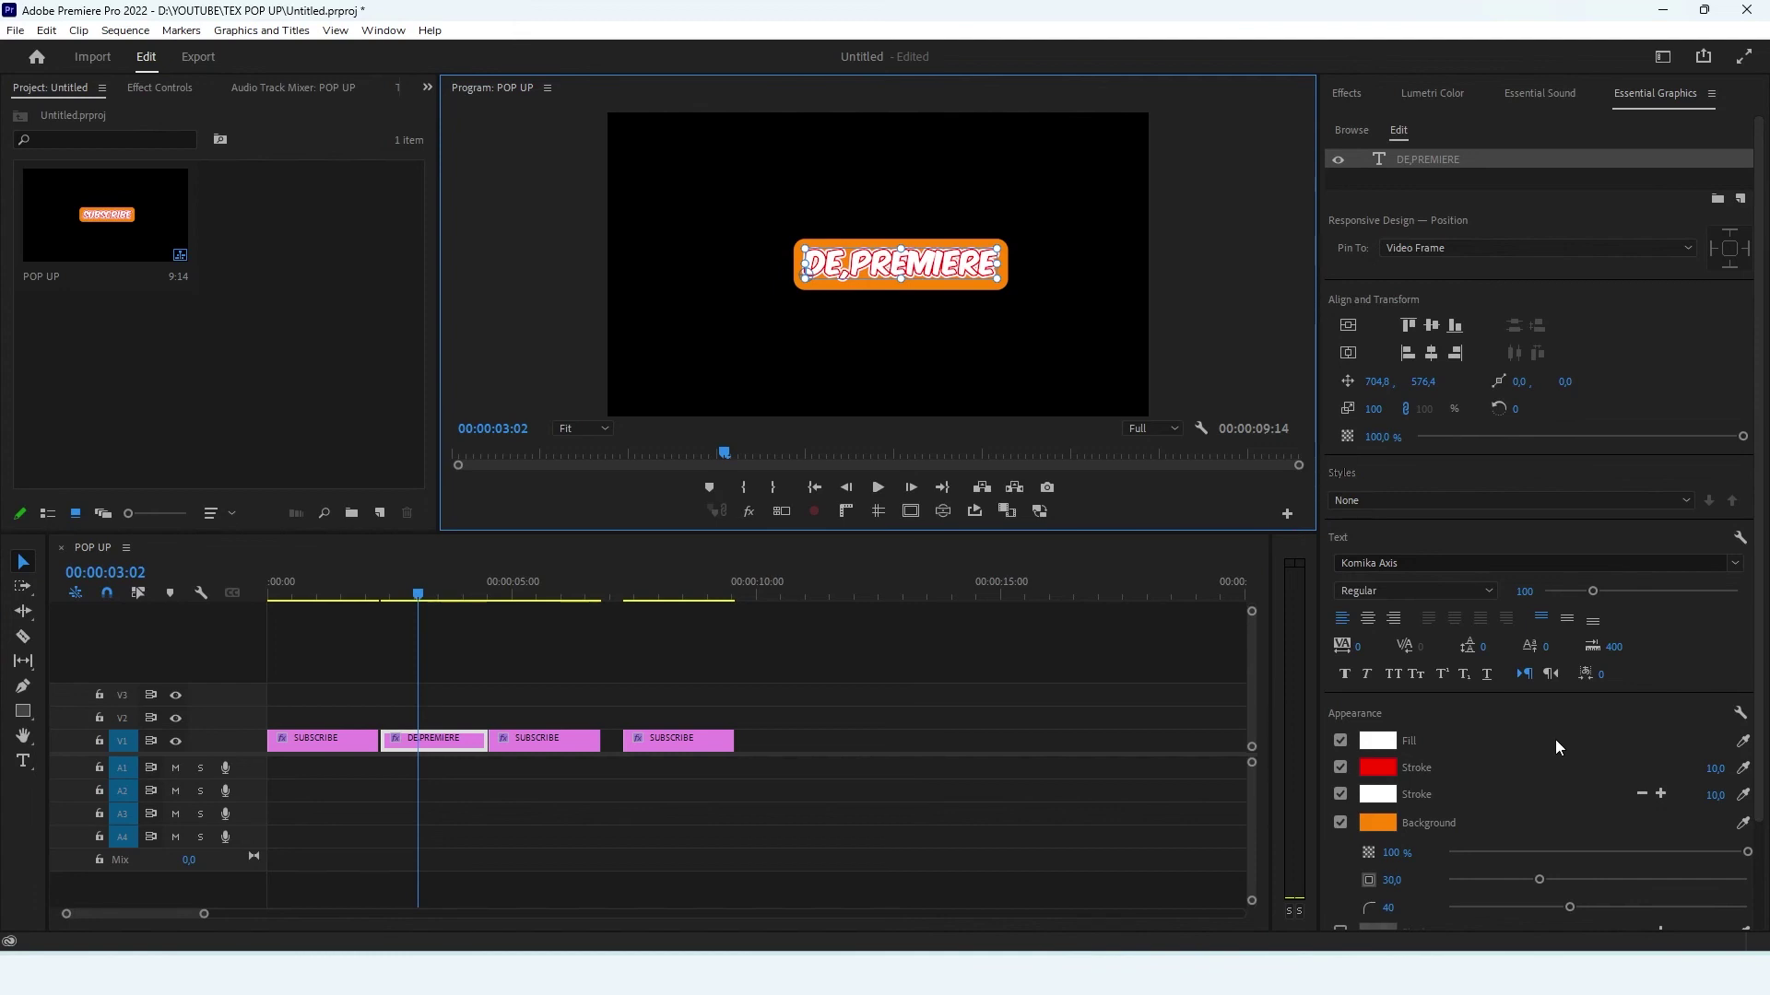
Change the DE,PREMIERE title's background colour to magenta FF00FC.
{"action": "left_click", "coordinate": [1382, 825]}
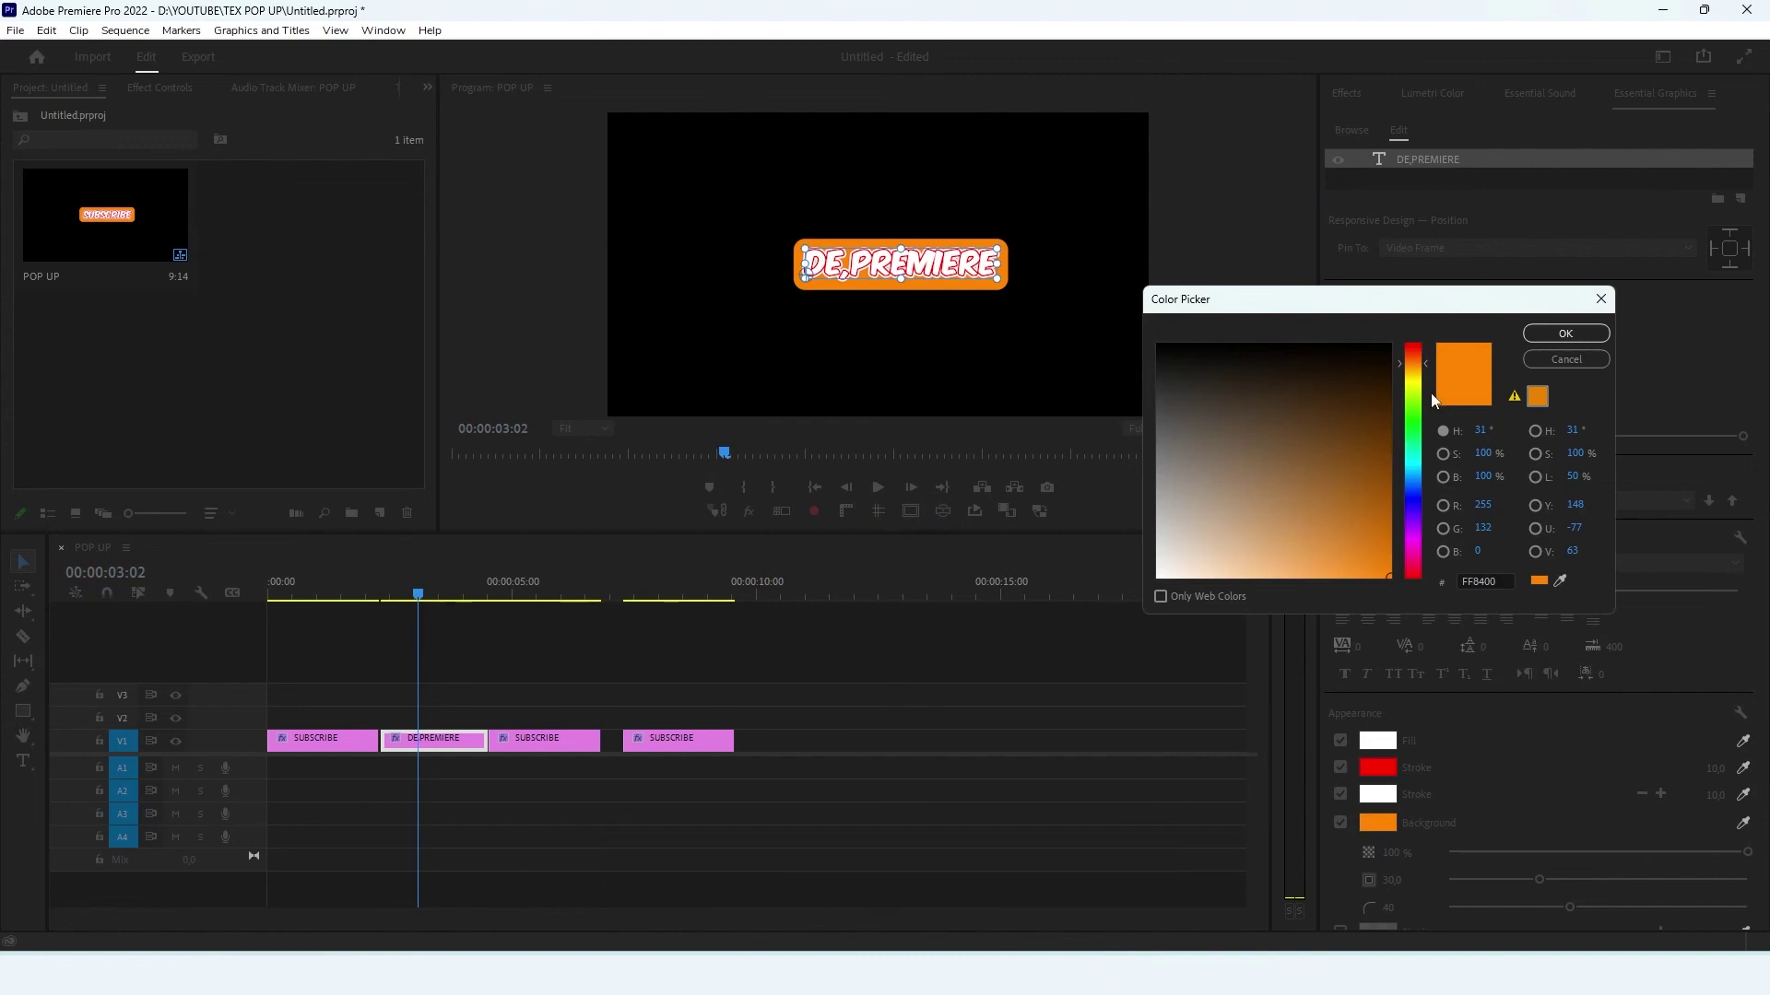
{"action": "left_click_drag", "start_coordinate": [1411, 437], "coordinate": [1417, 531]}
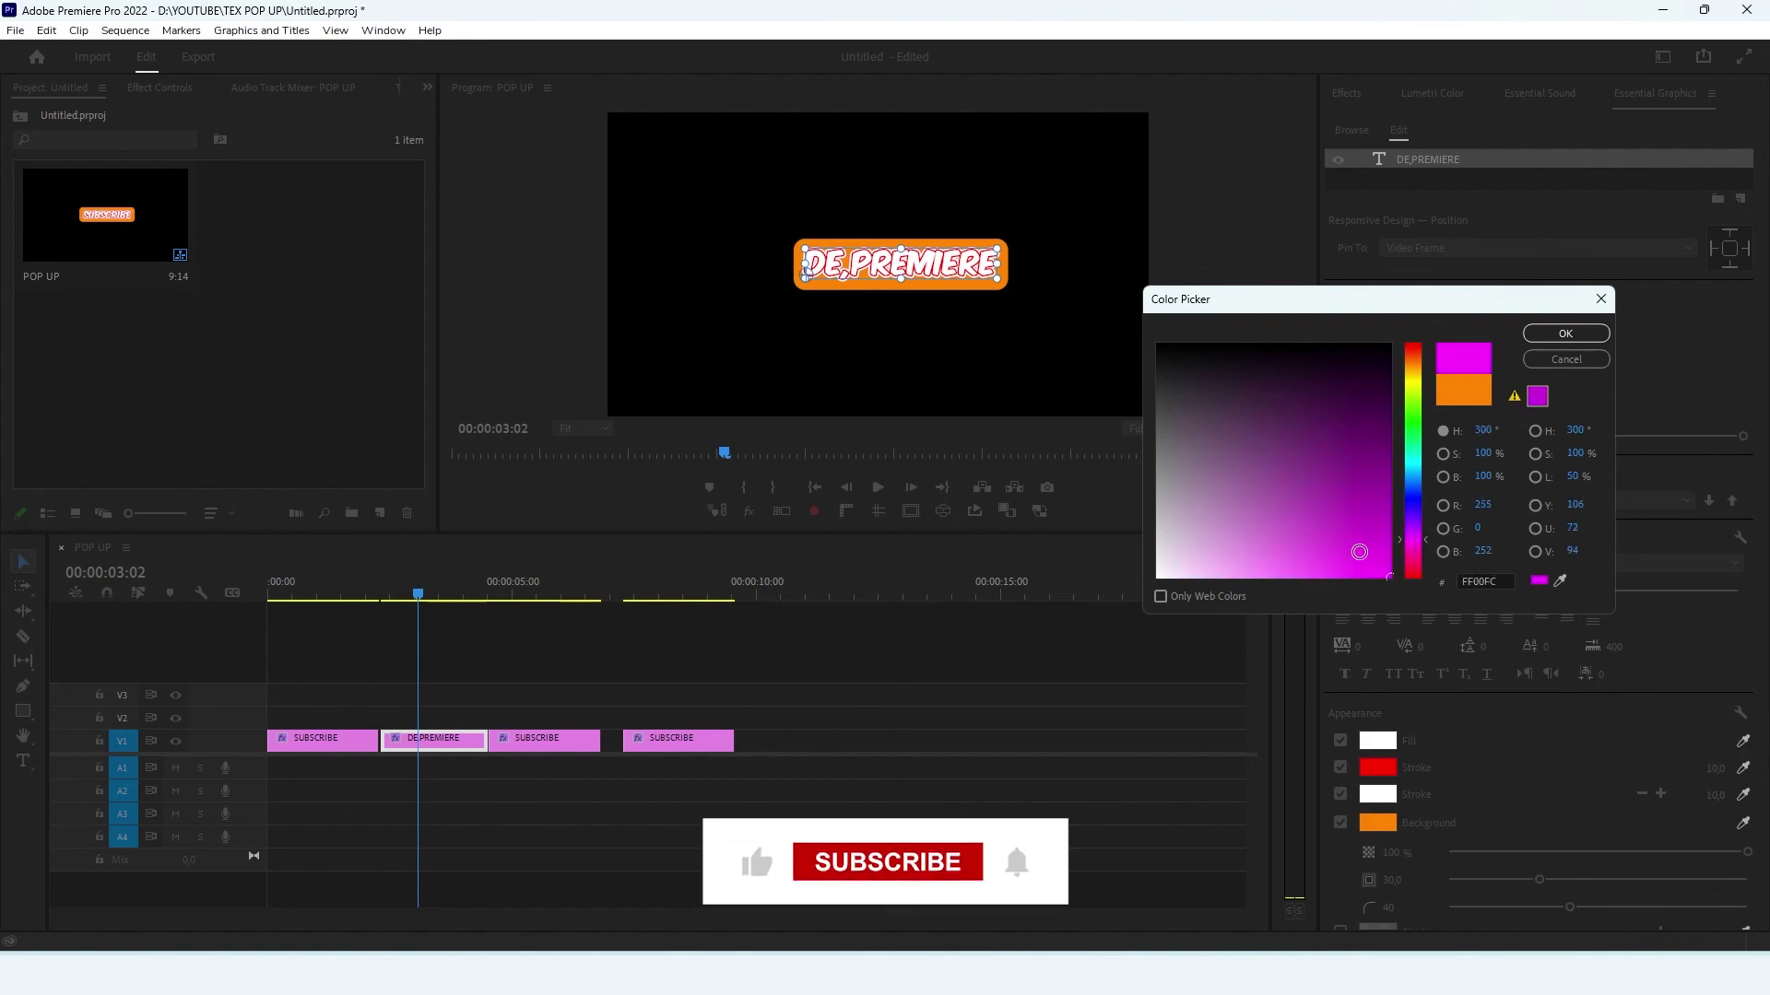
{"action": "left_click", "coordinate": [1564, 338]}
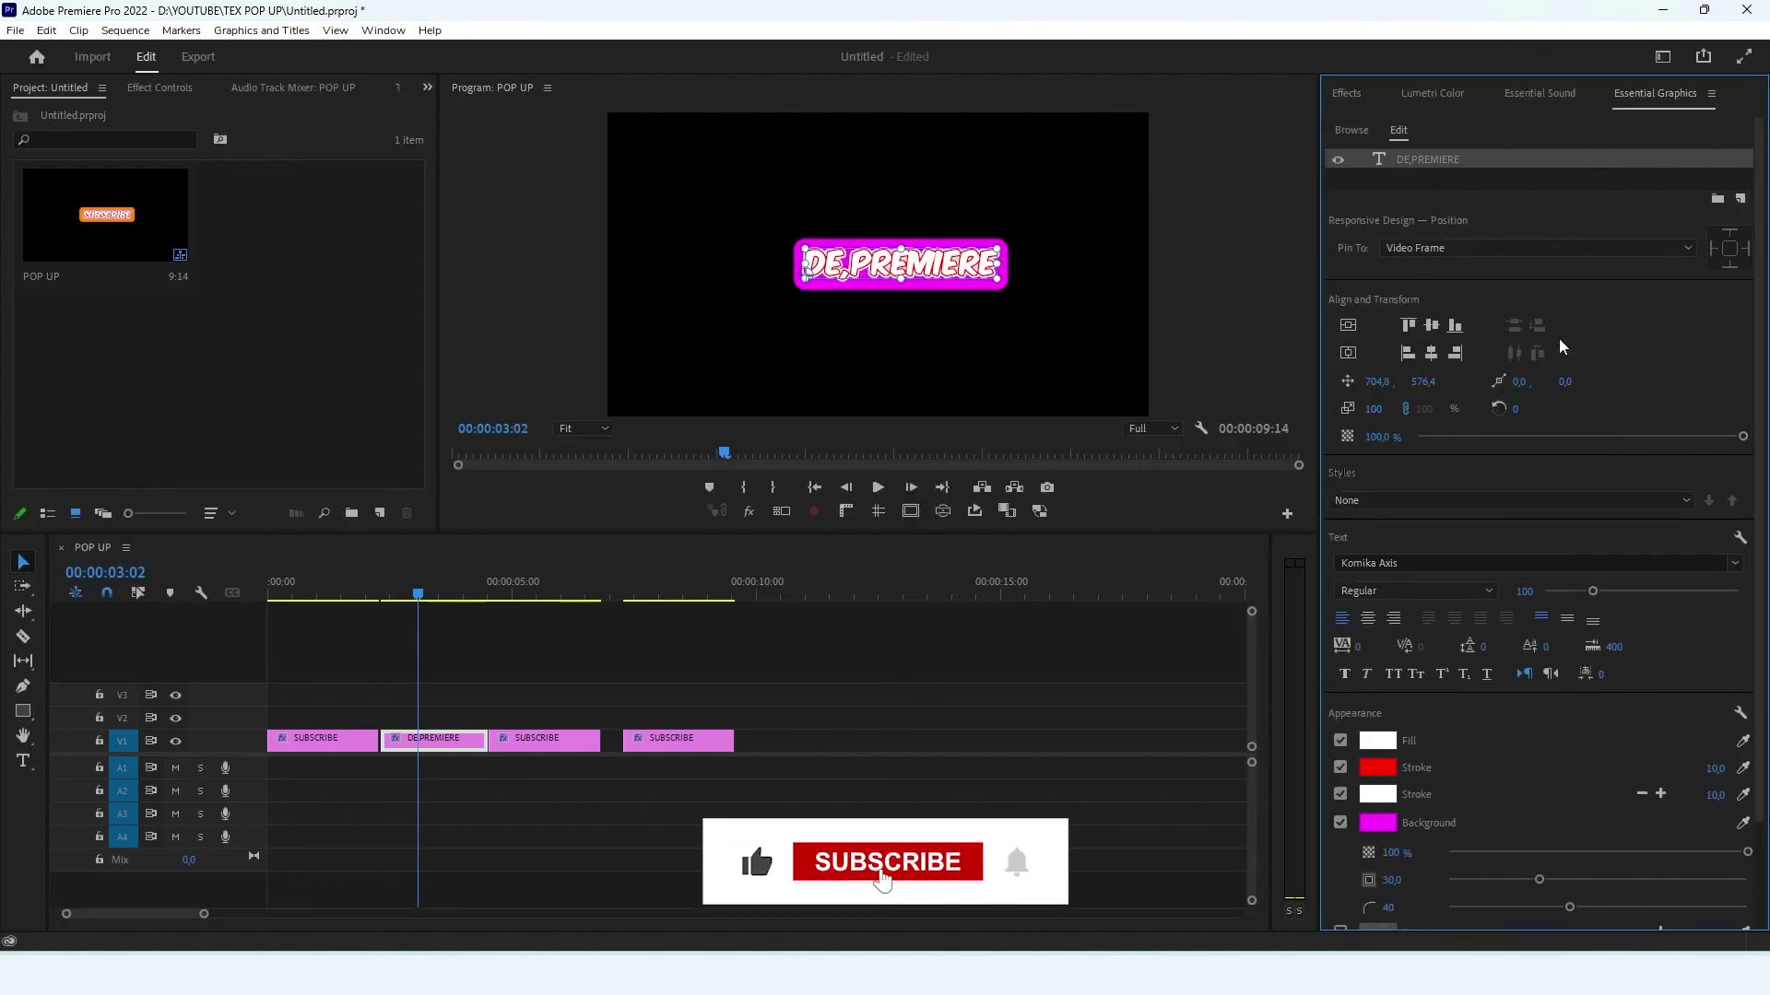
{"action": "left_click", "coordinate": [397, 595]}
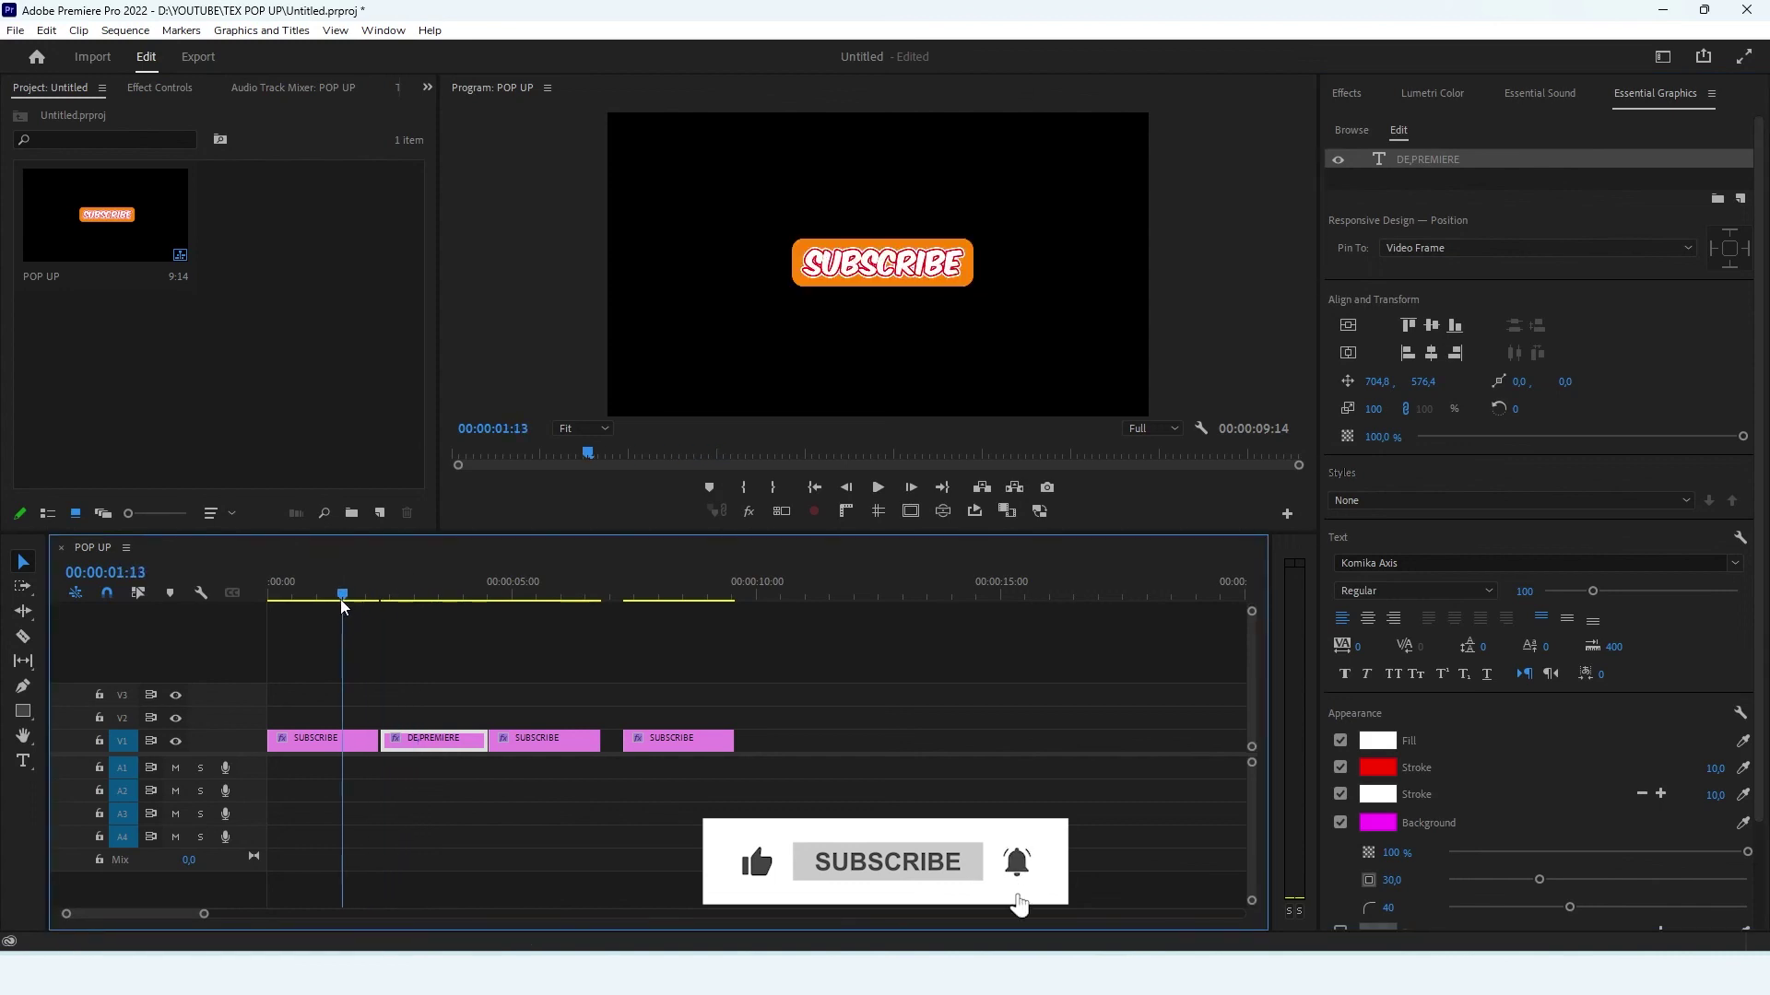
Play back the titles, then slide the DE,PREMIERE clip against the first SUBSCRIBE clip.
{"action": "key", "text": "space"}
{"action": "mouse_move", "coordinate": [398, 594]}
{"action": "left_mouse_down"}
{"action": "mouse_move", "coordinate": [272, 597]}
{"action": "mouse_move", "coordinate": [448, 629]}
{"action": "mouse_move", "coordinate": [318, 632]}
{"action": "mouse_move", "coordinate": [514, 636]}
{"action": "mouse_move", "coordinate": [399, 638]}
{"action": "mouse_move", "coordinate": [398, 655]}
{"action": "mouse_move", "coordinate": [439, 651]}
{"action": "left_mouse_up"}
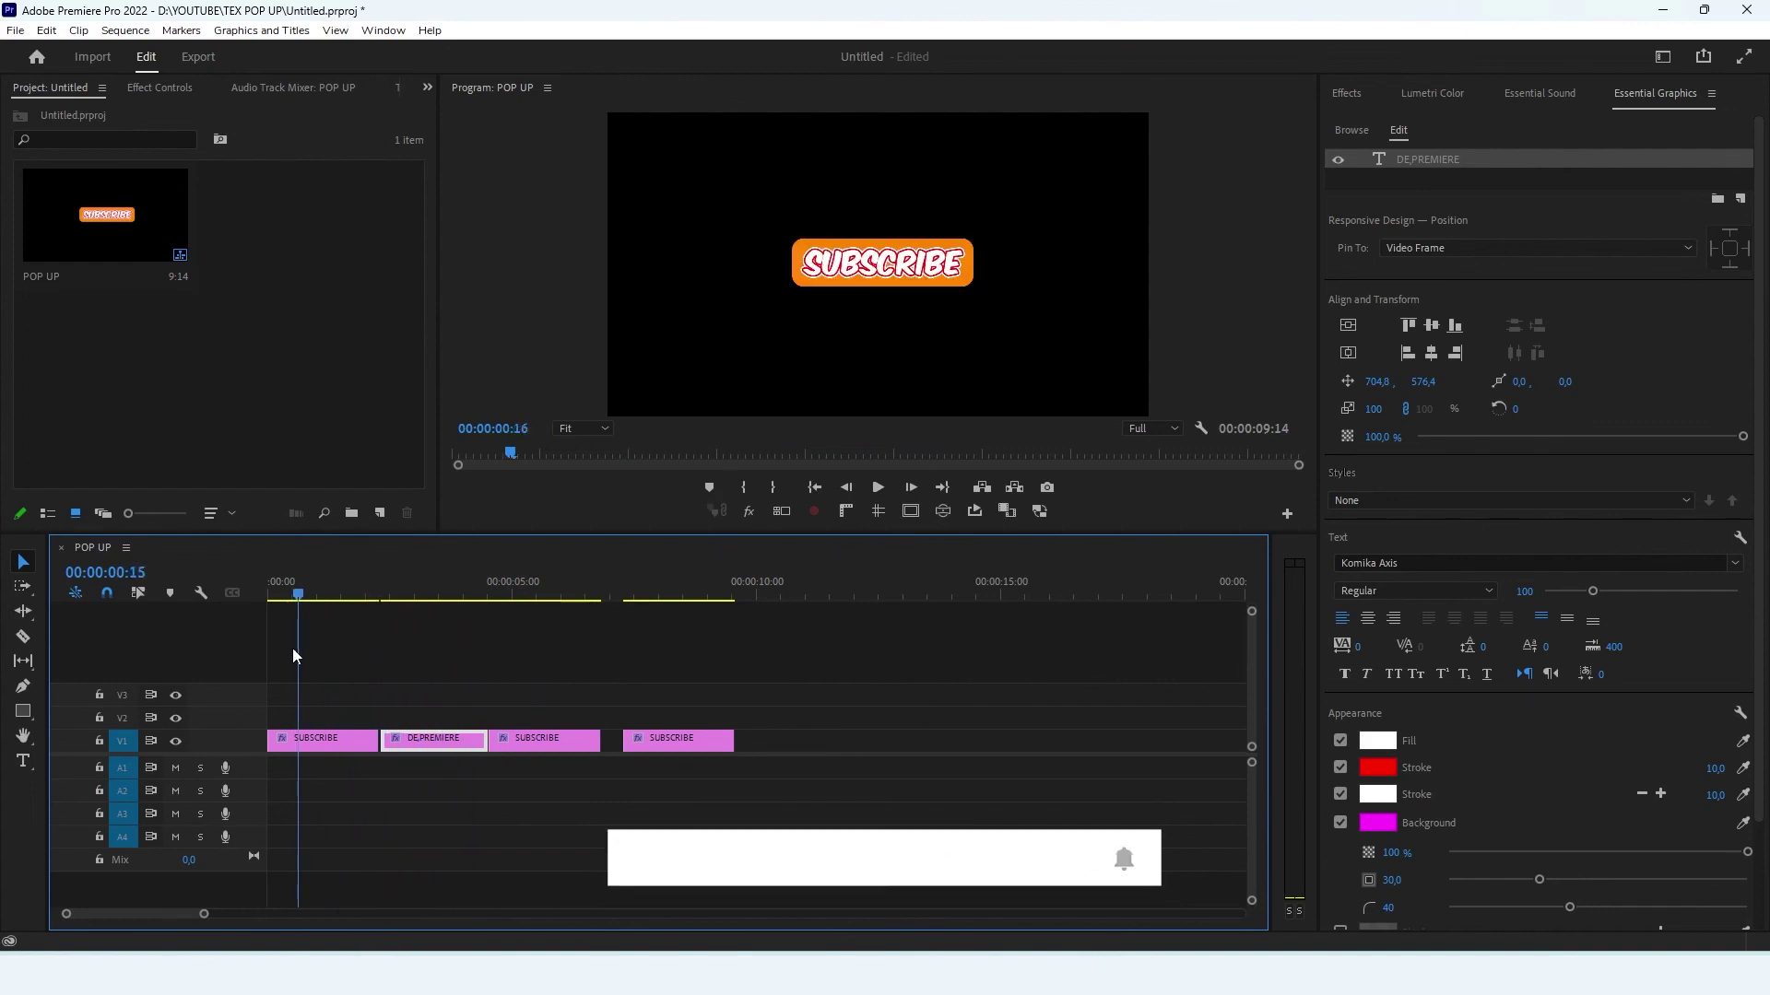
{"action": "left_click", "coordinate": [439, 650]}
{"action": "key", "text": "="}
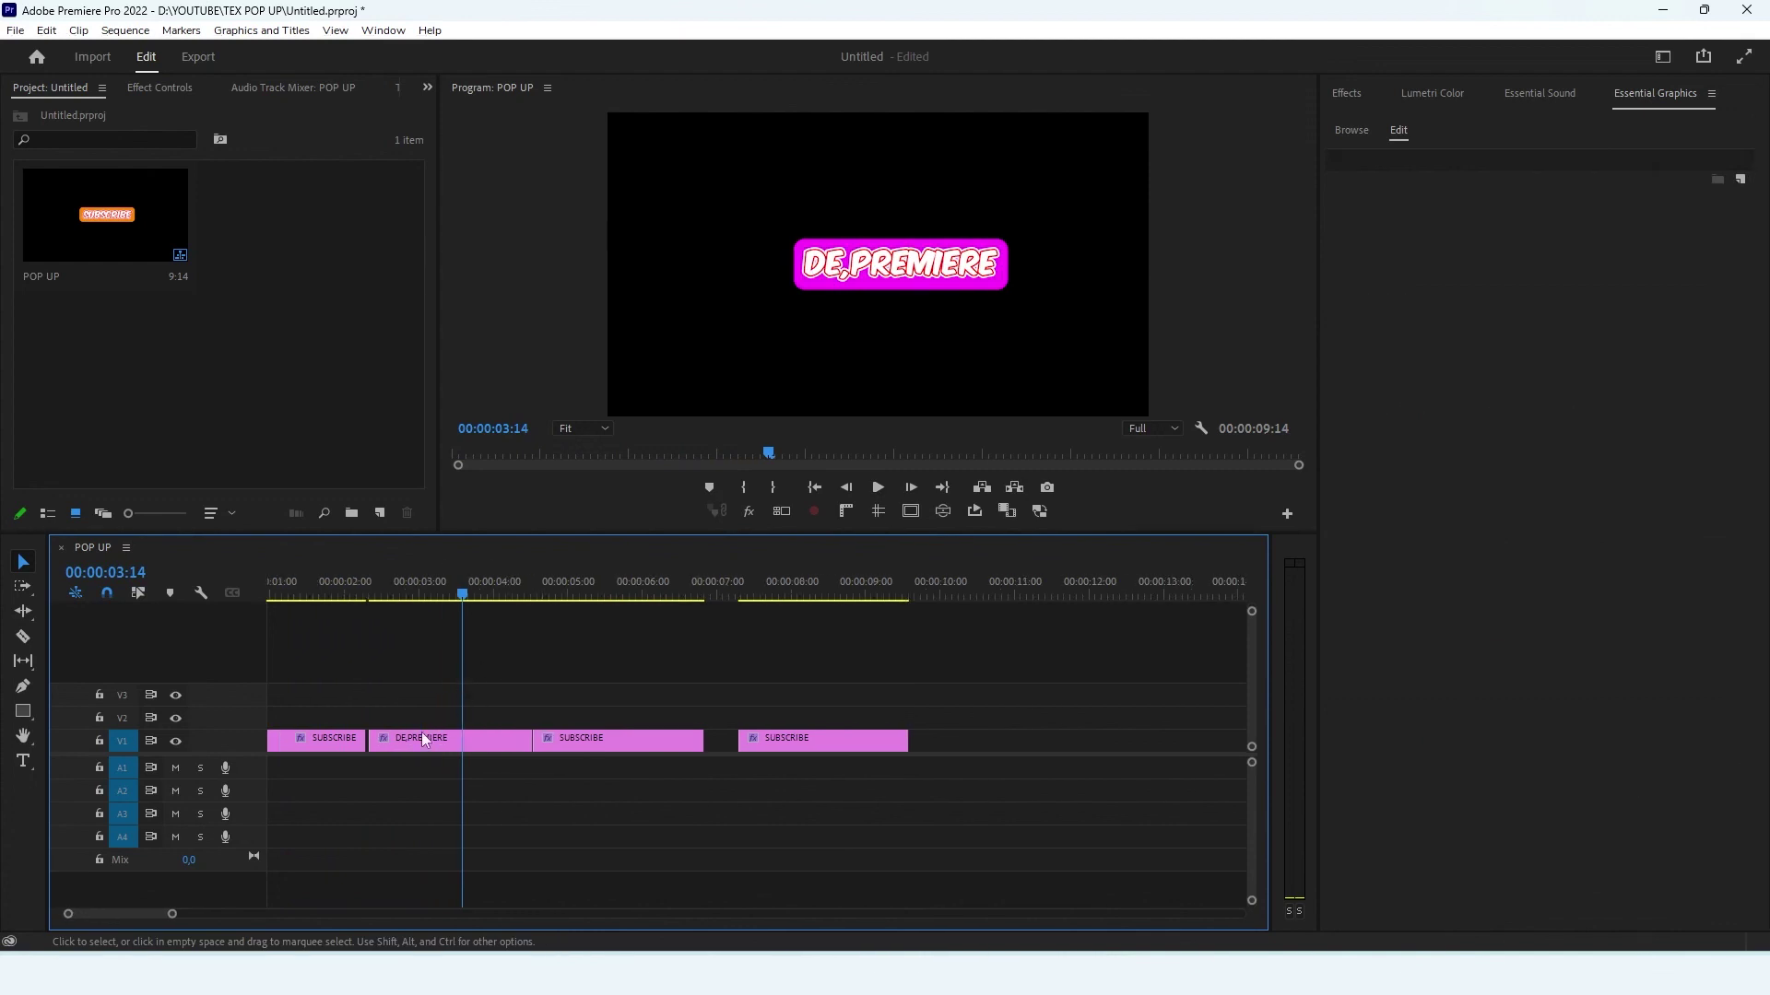
{"action": "left_click", "coordinate": [428, 737]}
{"action": "left_click_drag", "start_coordinate": [428, 738], "coordinate": [425, 738]}
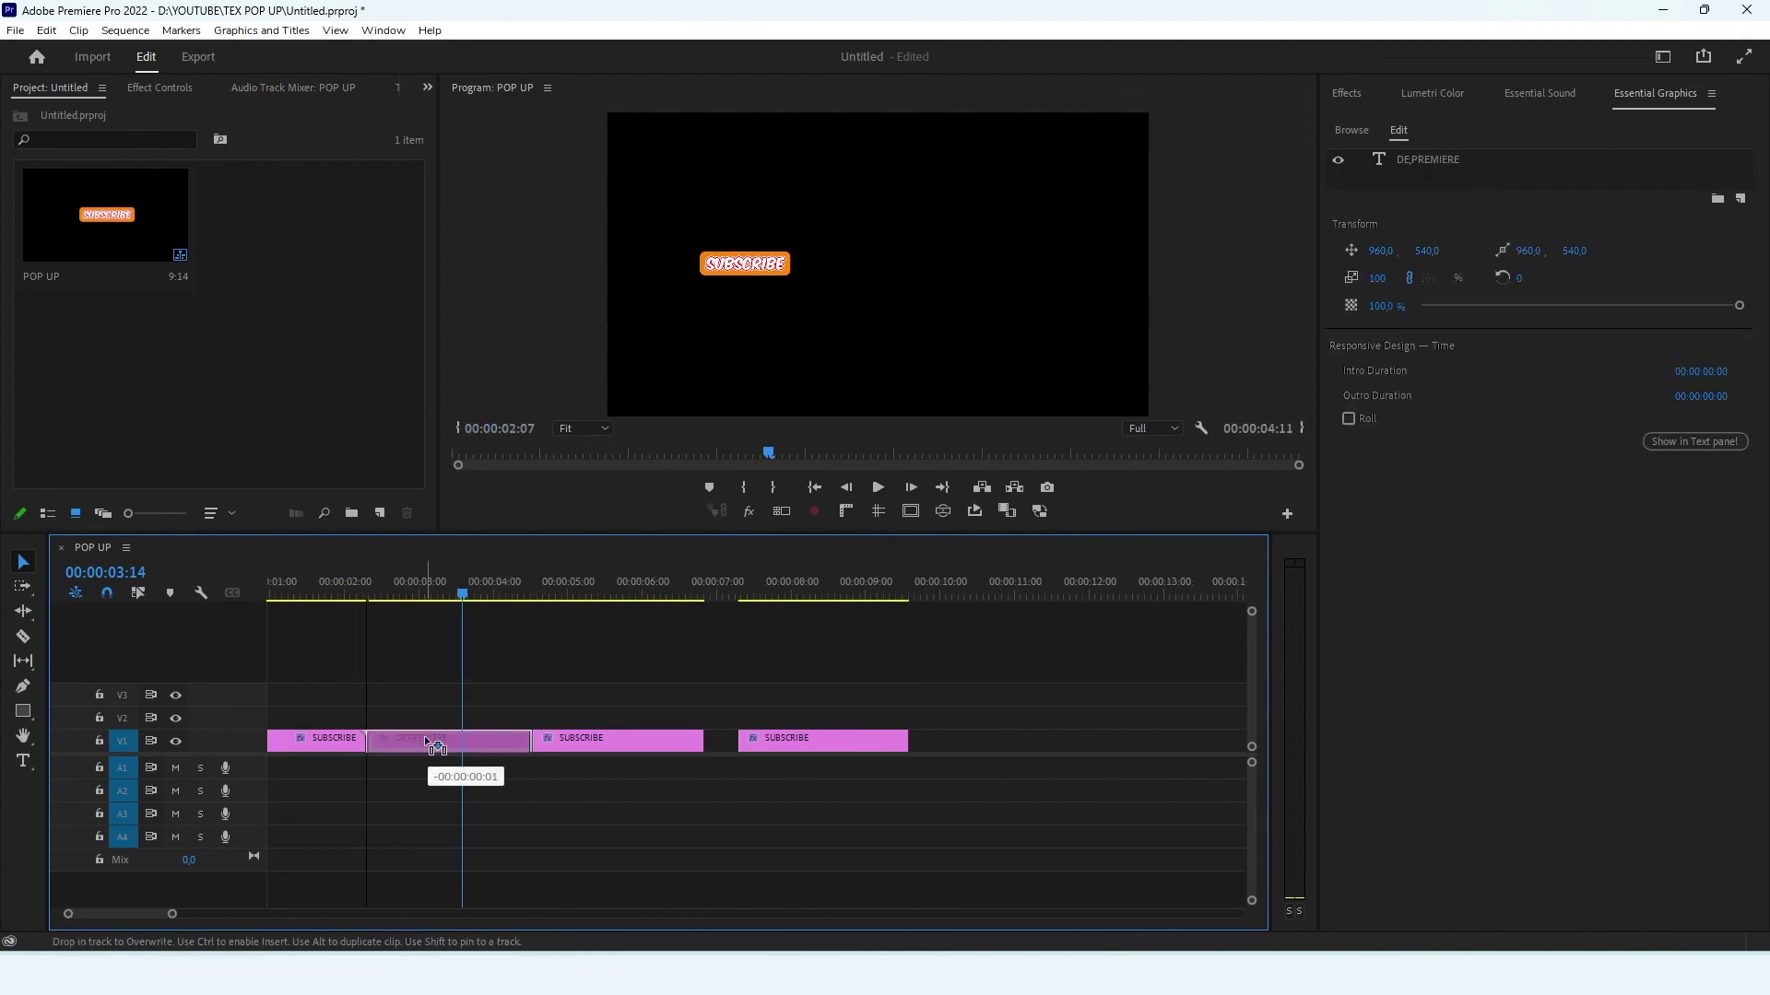